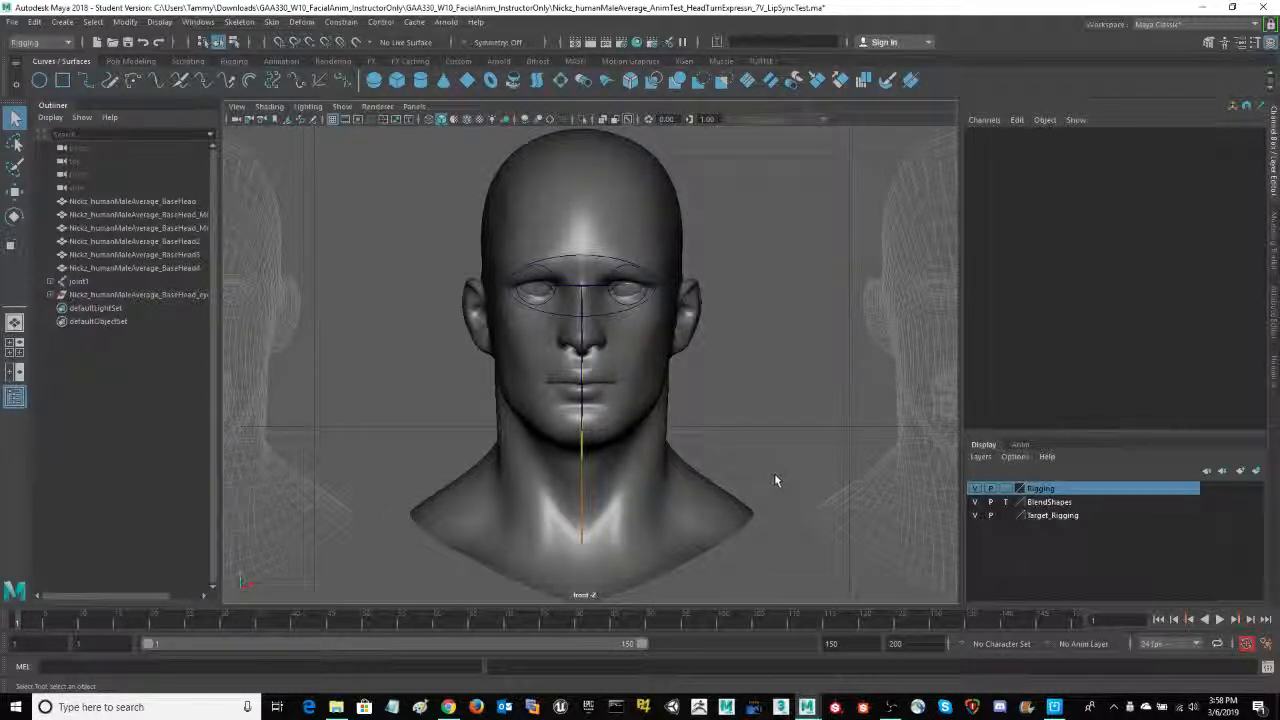
Examine the shaded base head and the surrounding wireframe expression heads in the front view.
scroll(777, 457, down, 5)
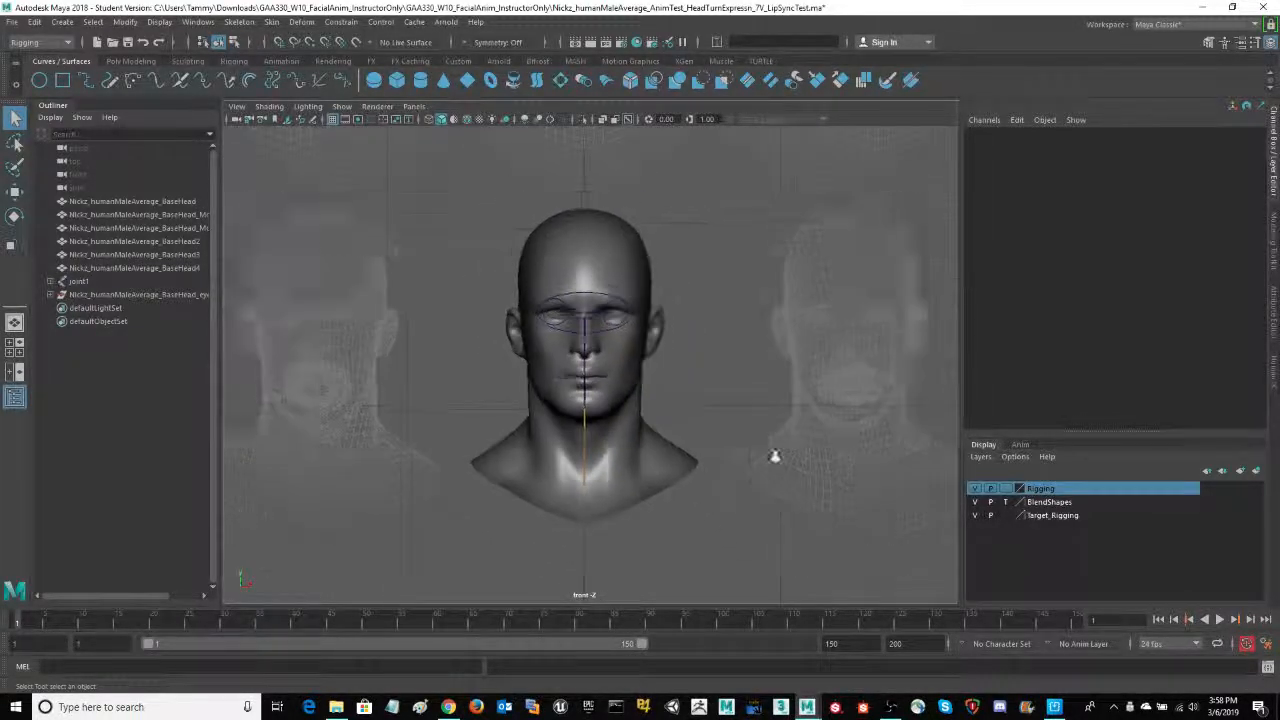
scroll(777, 461, down, 1)
alt+drag(710, 390, 683, 364)
alt+middle_drag(677, 306, 677, 424)
scroll(679, 410, down, 1)
scroll(682, 393, down, 1)
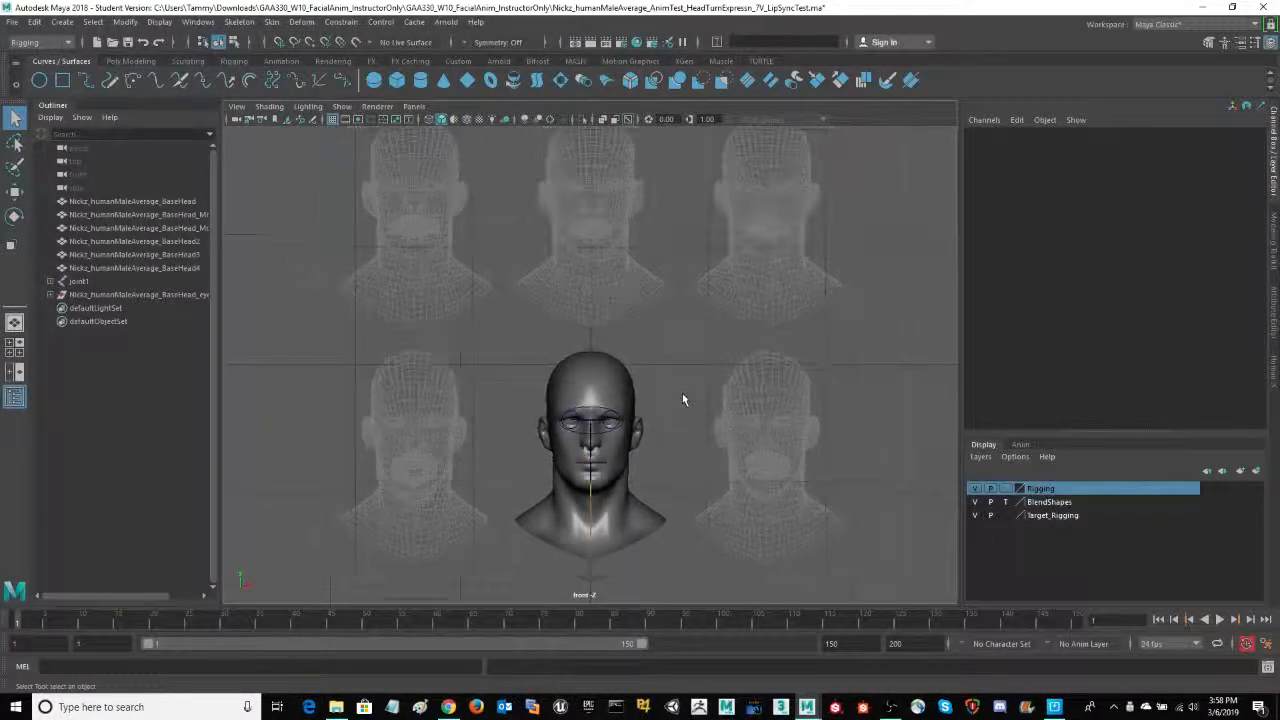
alt+middle_drag(685, 374, 696, 344)
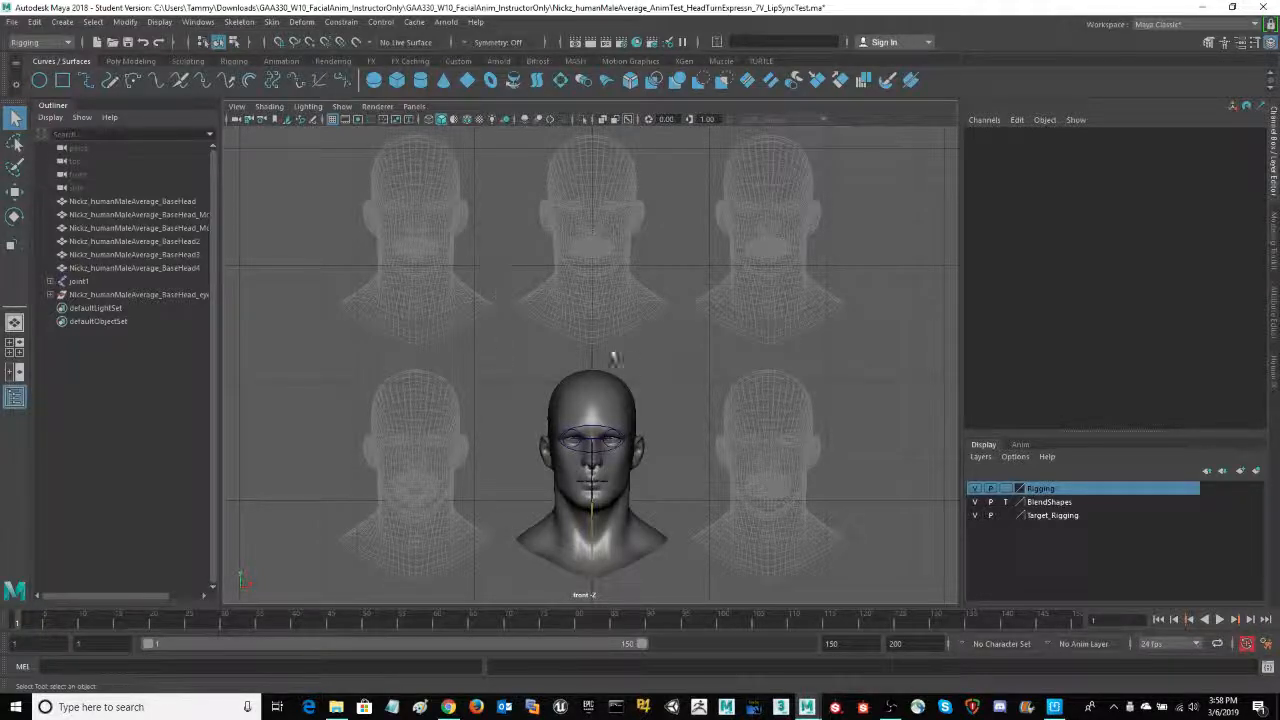
scroll(616, 360, up, 5)
alt+middle_drag(729, 386, 740, 184)
scroll(840, 270, down, 3)
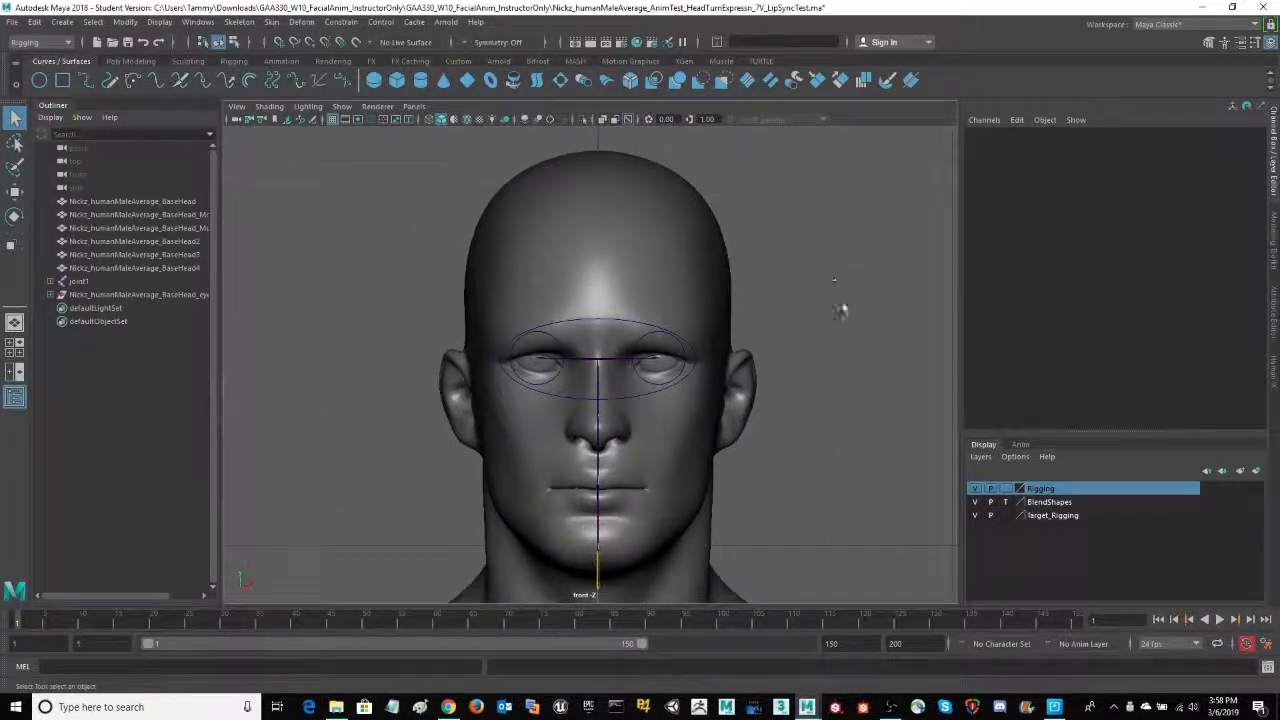
scroll(840, 270, down, 3)
alt+middle_drag(816, 318, 814, 259)
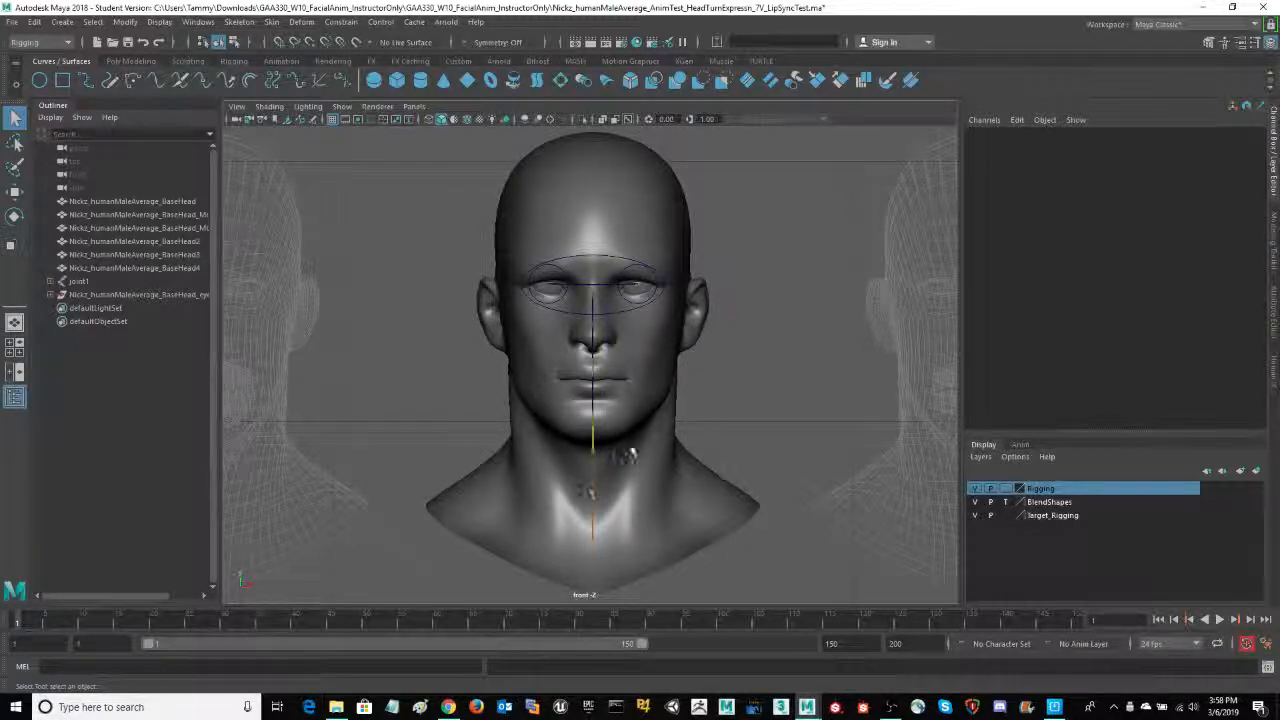
Select the root joint at the neck in the perspective view, examine the skeleton inside the head, and clear the selection.
key(space)
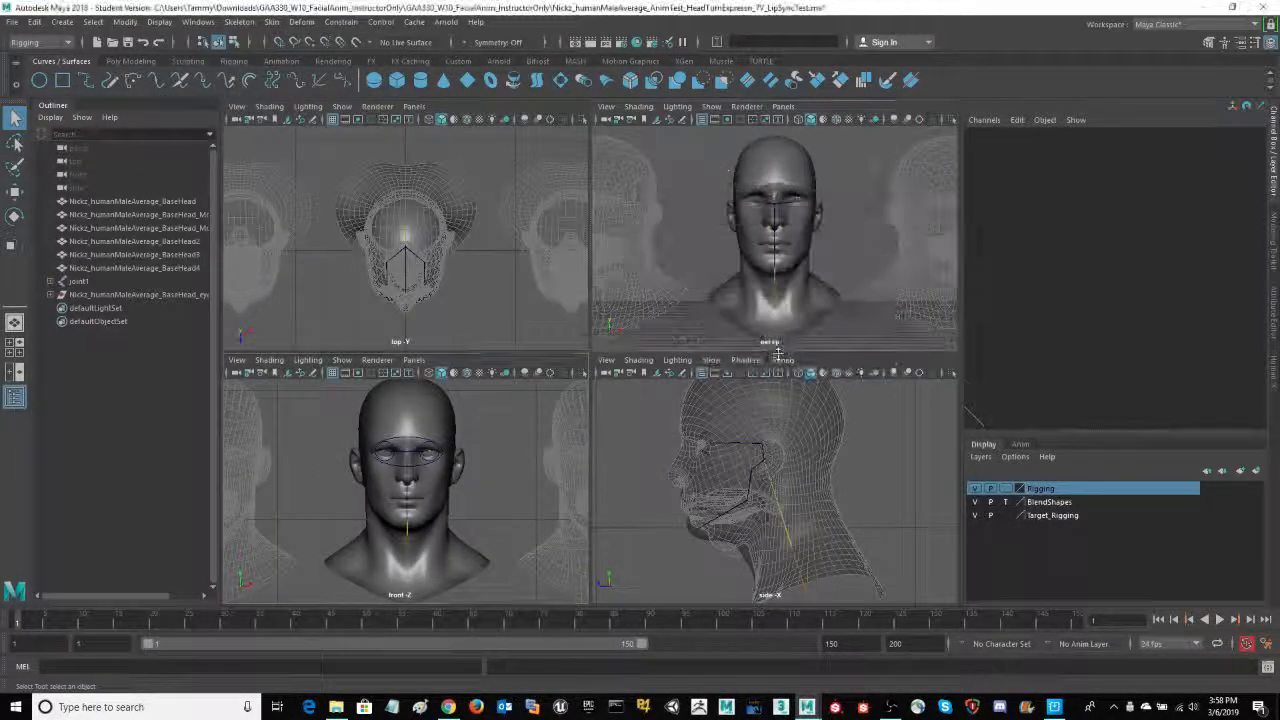
key(space)
alt+drag(743, 363, 707, 360)
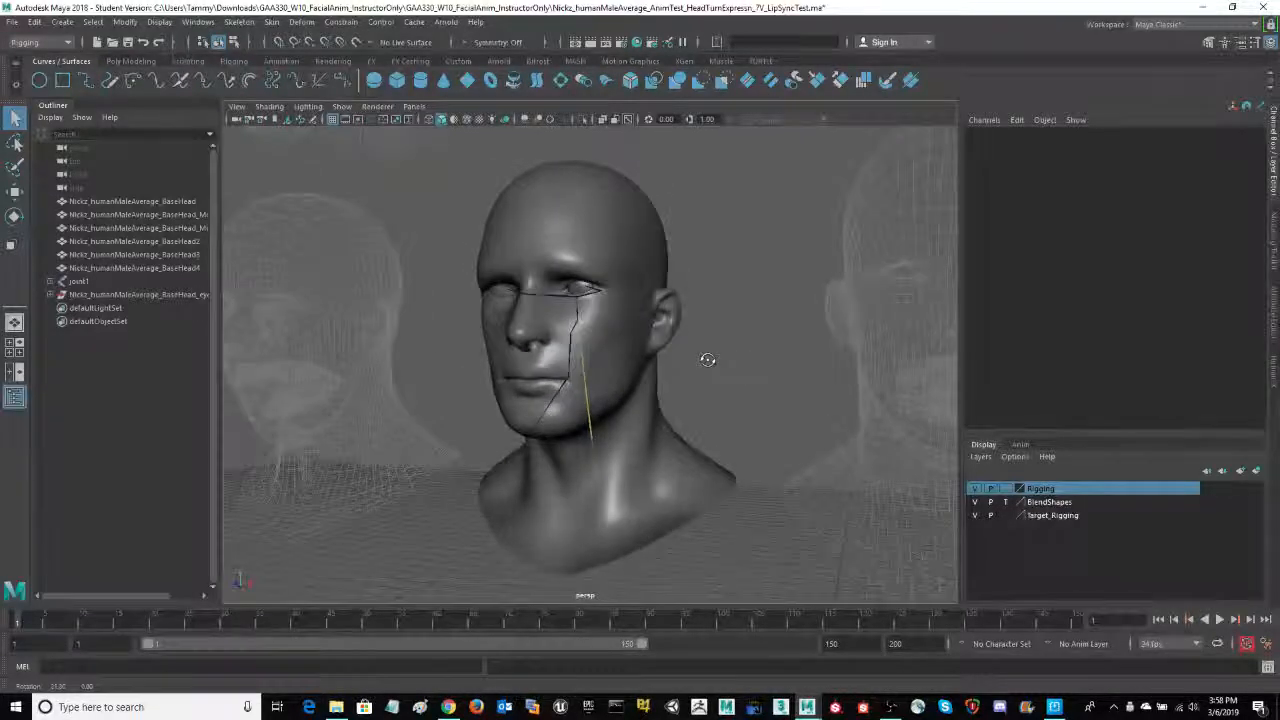
click(595, 471)
alt+drag(696, 376, 712, 504)
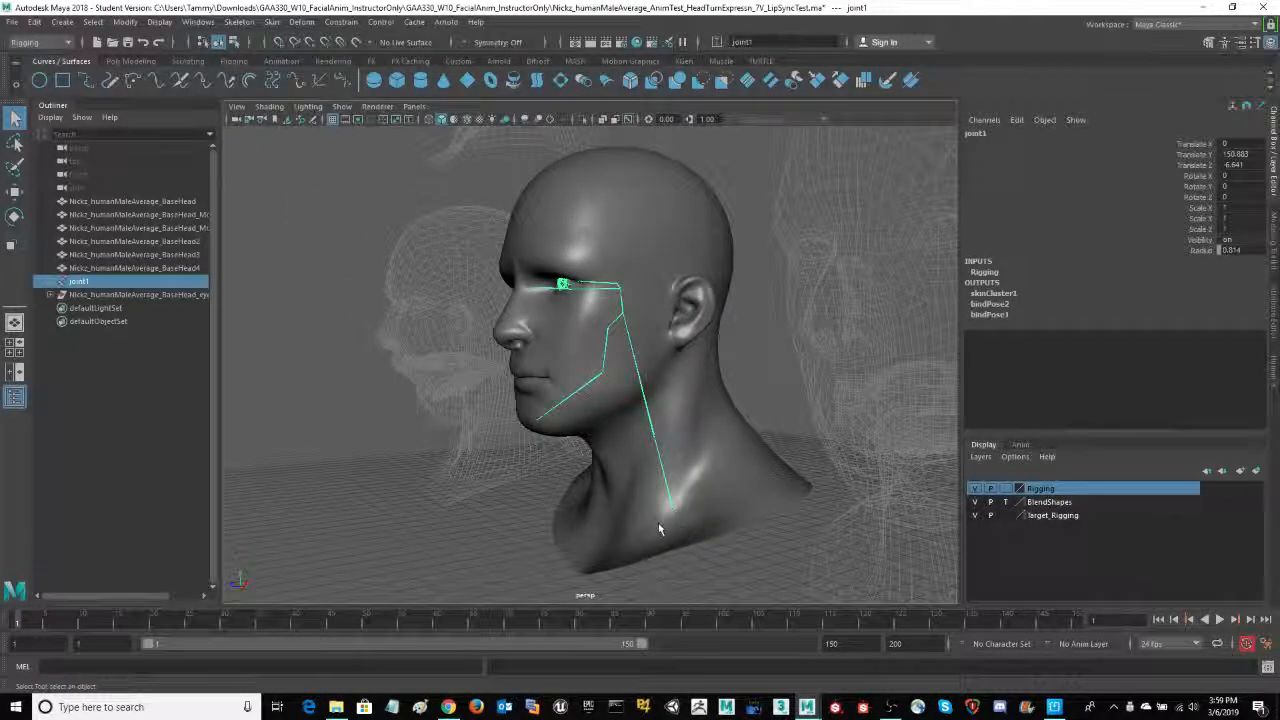
scroll(658, 523, up, 3)
alt+middle_drag(799, 385, 803, 351)
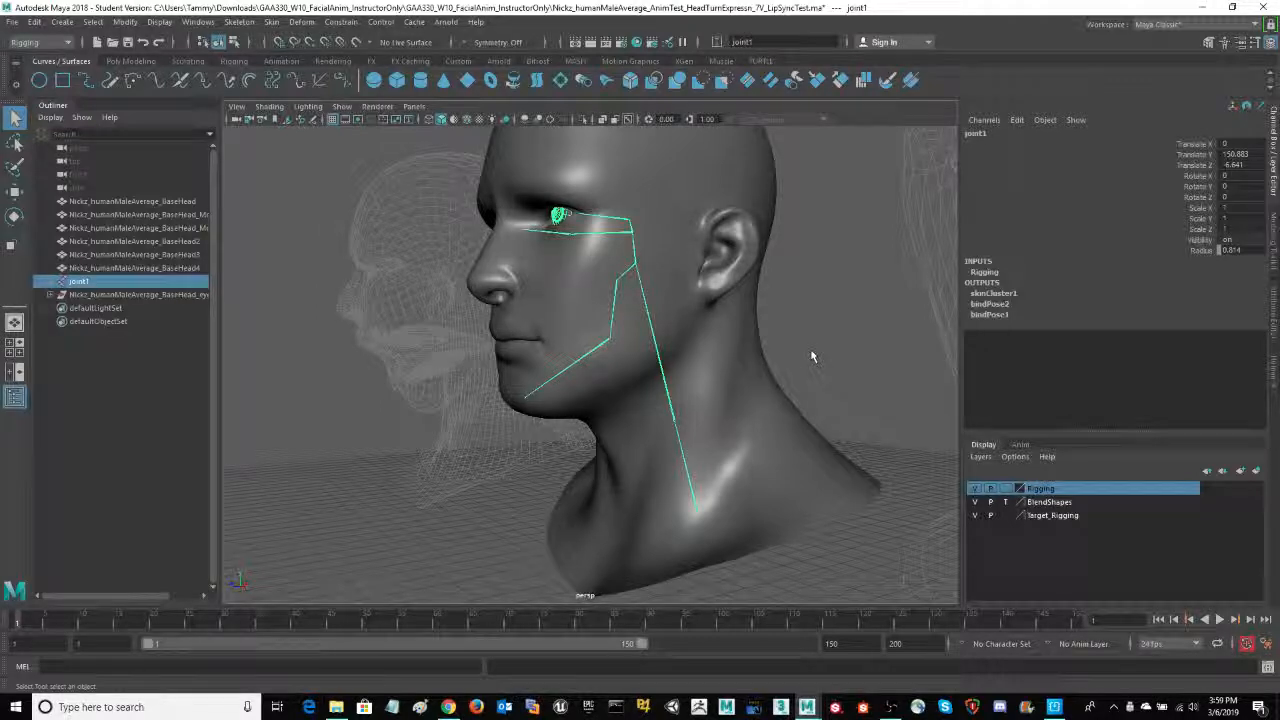
alt+drag(812, 356, 823, 356)
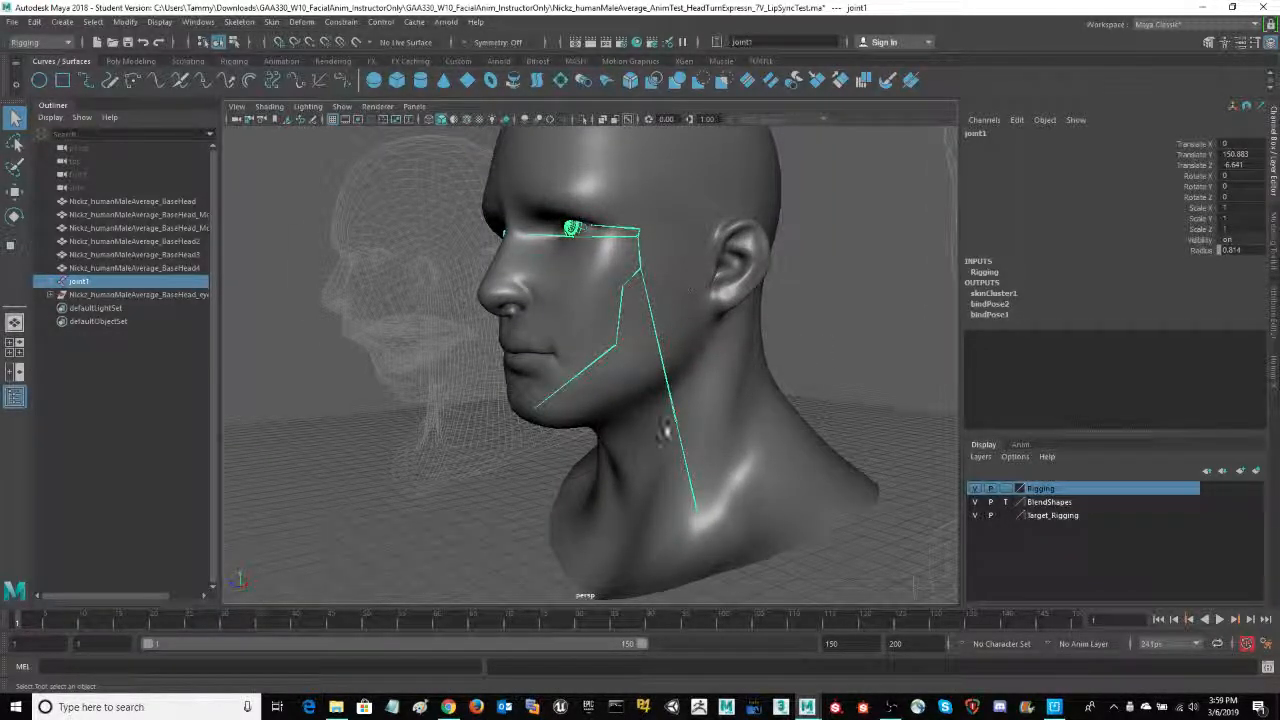
alt+drag(668, 310, 810, 385)
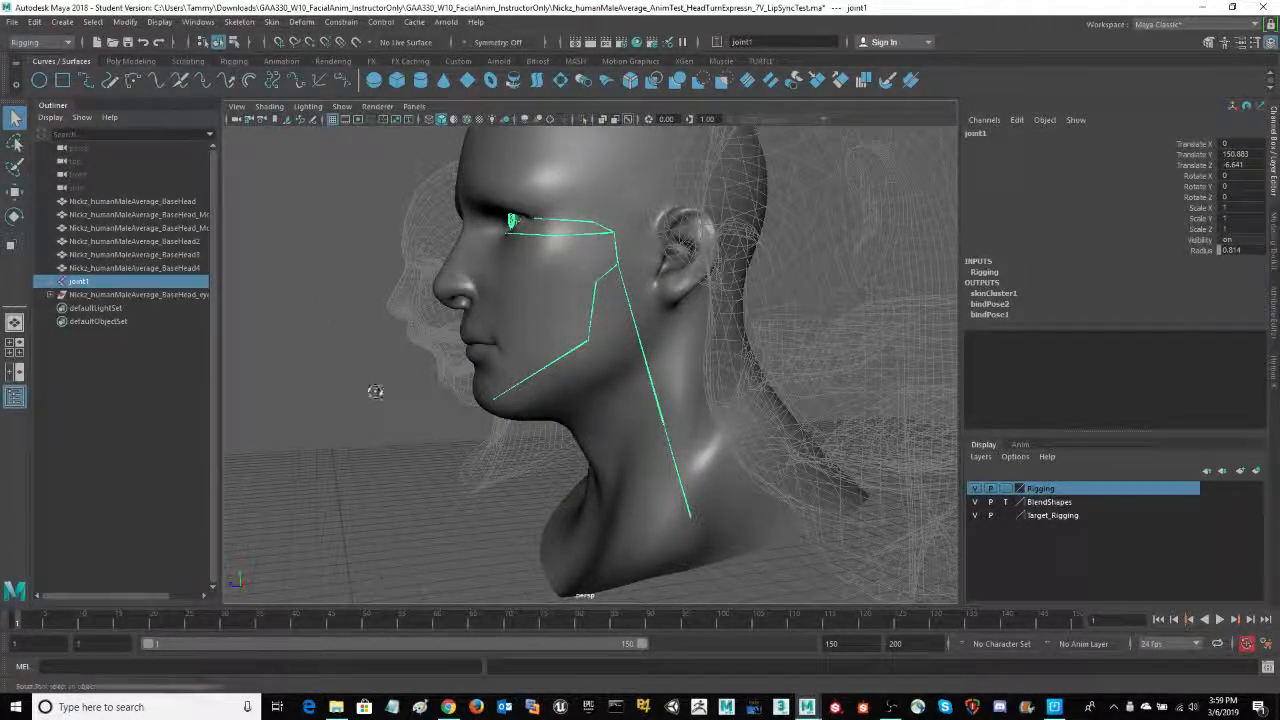
alt+drag(371, 394, 403, 398)
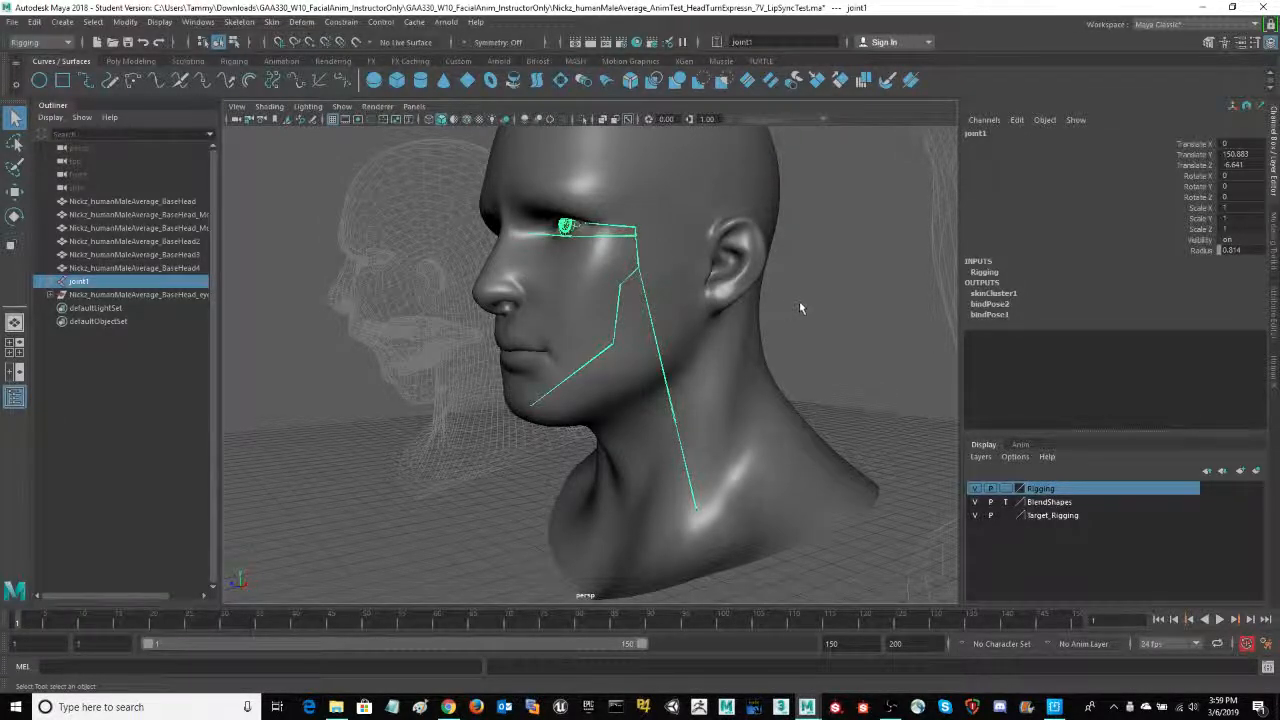
alt+right_drag(799, 303, 847, 316)
alt+middle_drag(847, 316, 791, 309)
alt+drag(791, 309, 820, 313)
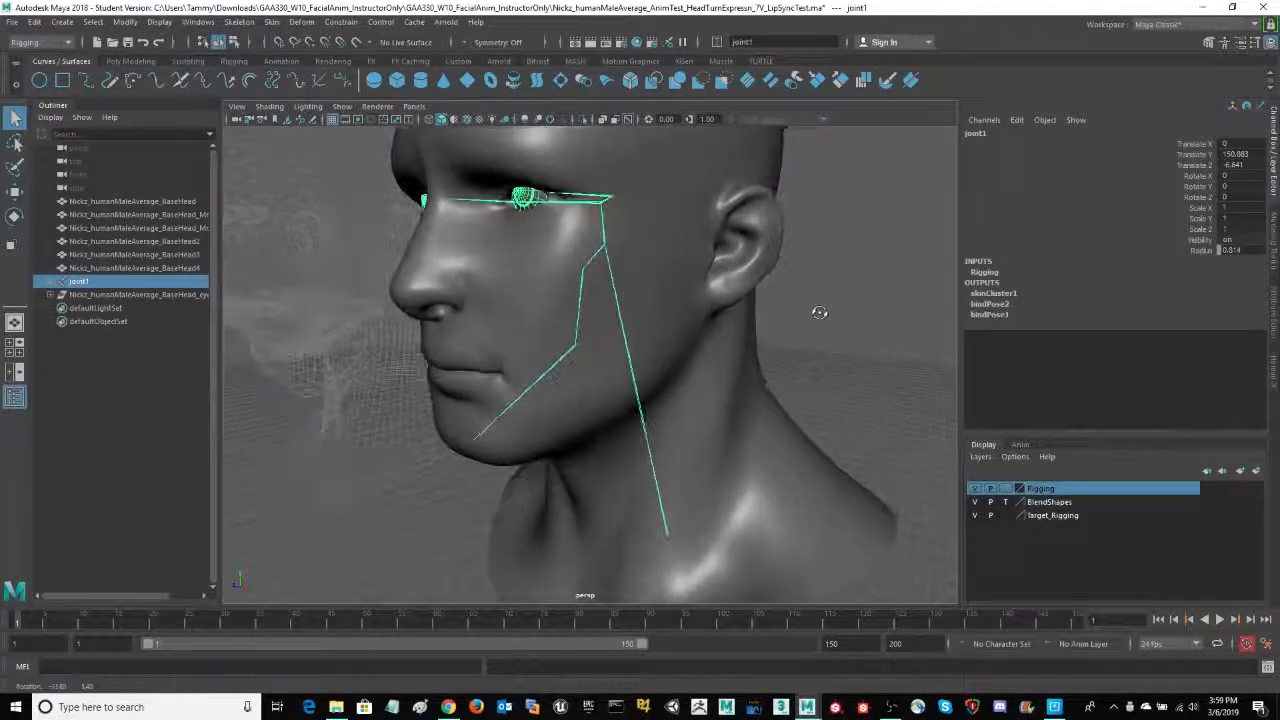
click(873, 311)
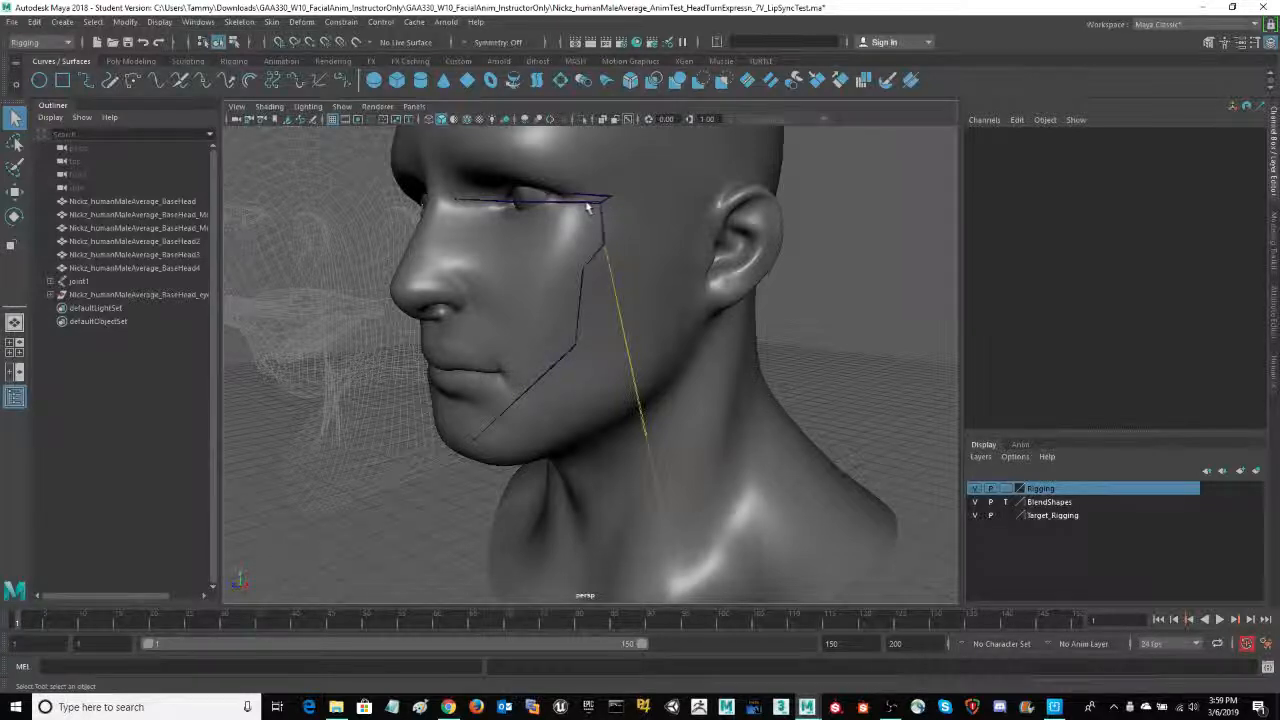
Select the head joint above the neck and examine its jaw and eye branches from the side and from above.
click(585, 224)
alt+drag(825, 310, 790, 306)
click(576, 215)
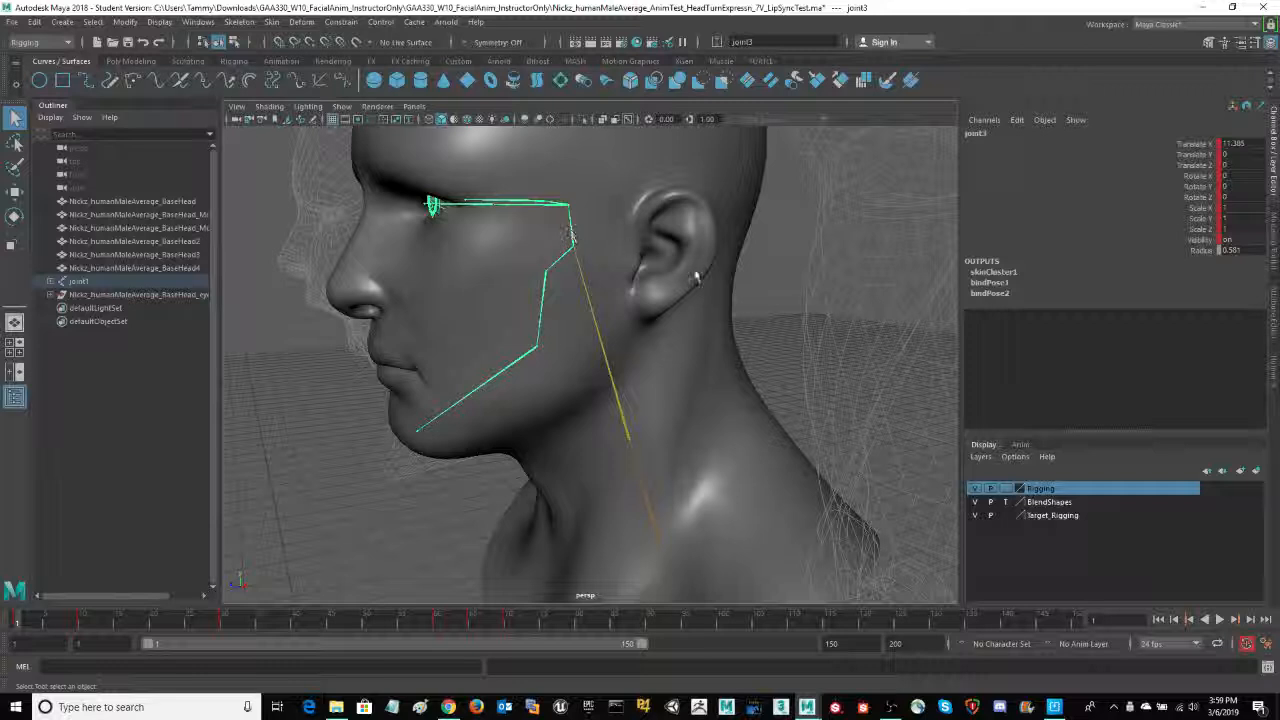
click(558, 255)
click(563, 258)
alt+drag(786, 260, 782, 305)
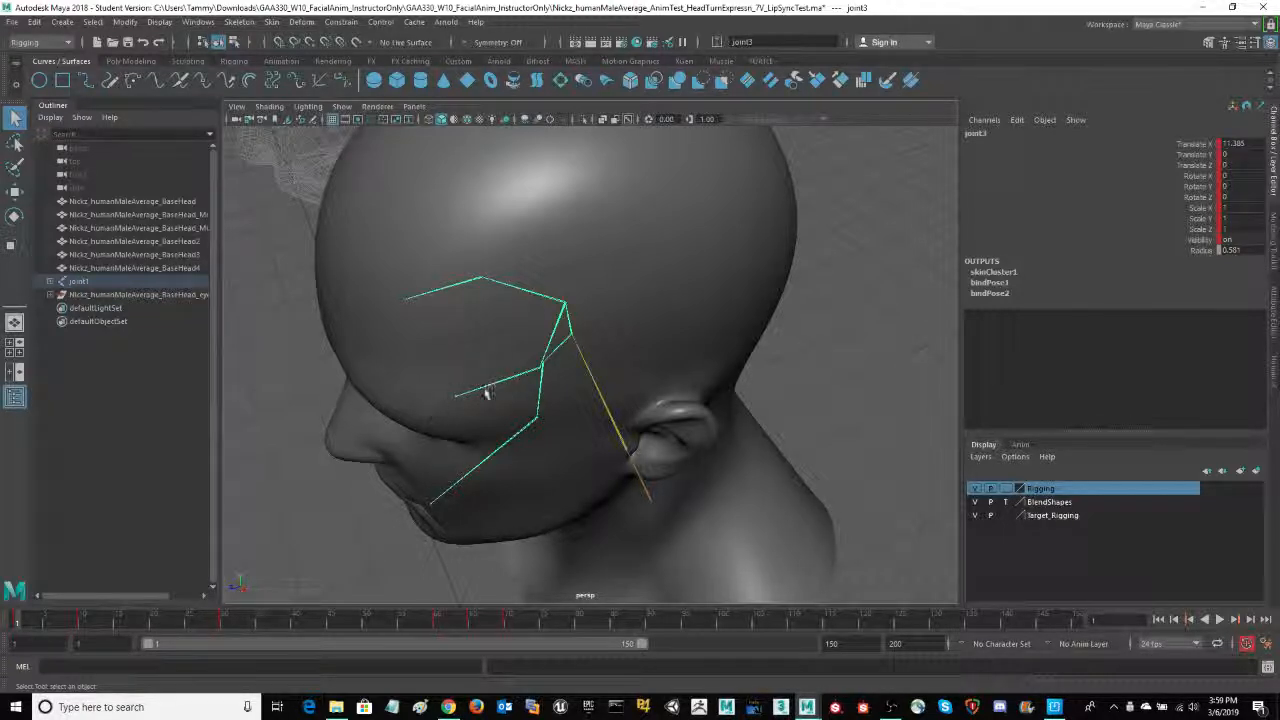
alt+drag(750, 373, 773, 342)
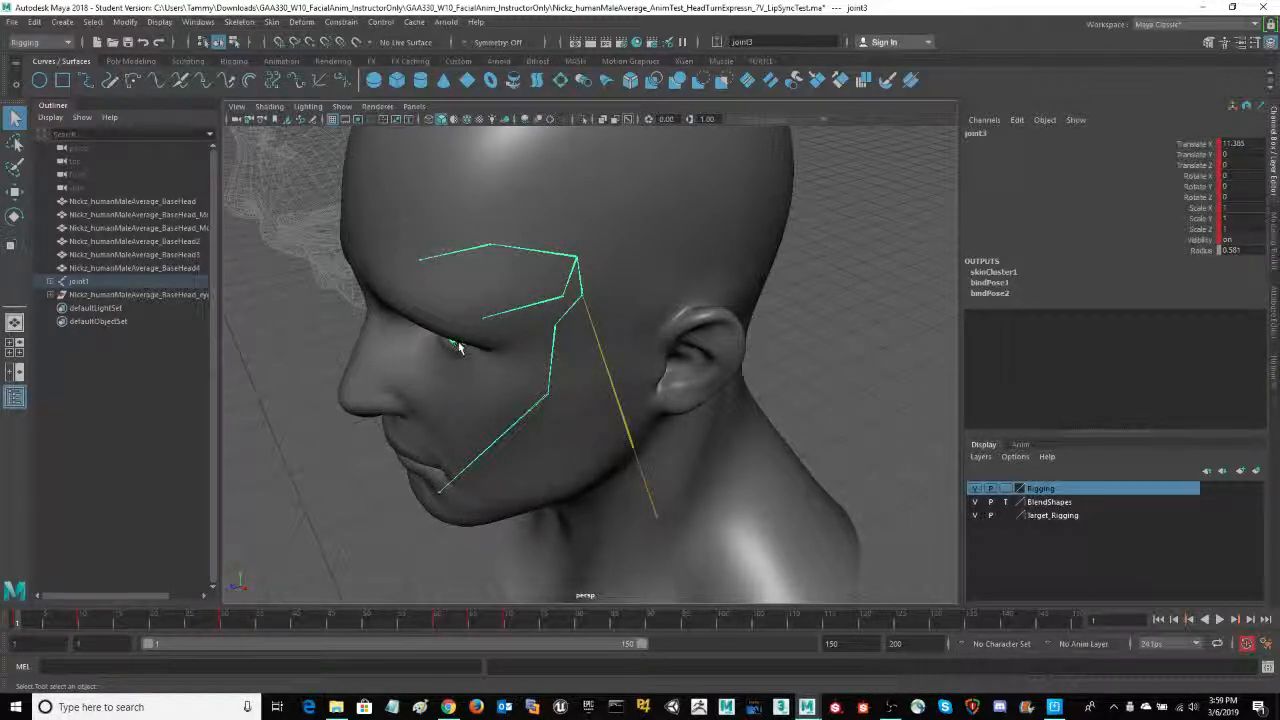
alt+drag(808, 328, 820, 289)
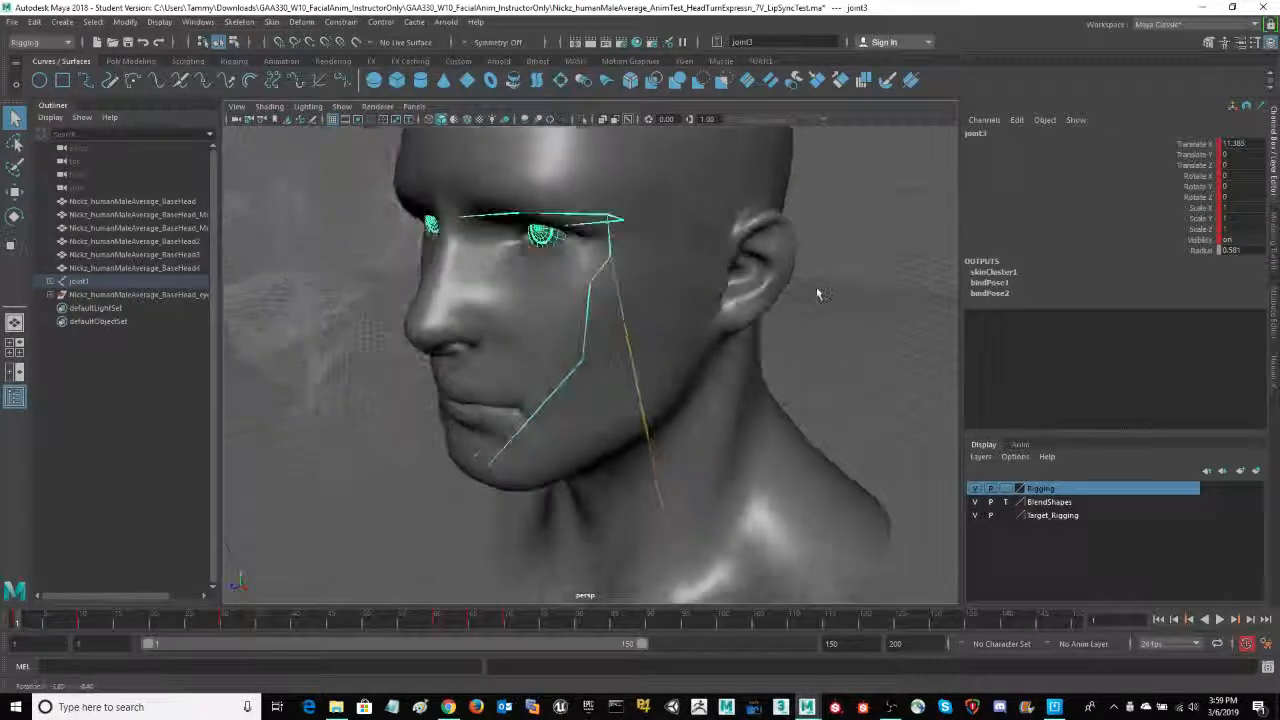
Select the eye control curve in front of the face, try moving it downward, and undo the move.
scroll(838, 271, down, 10)
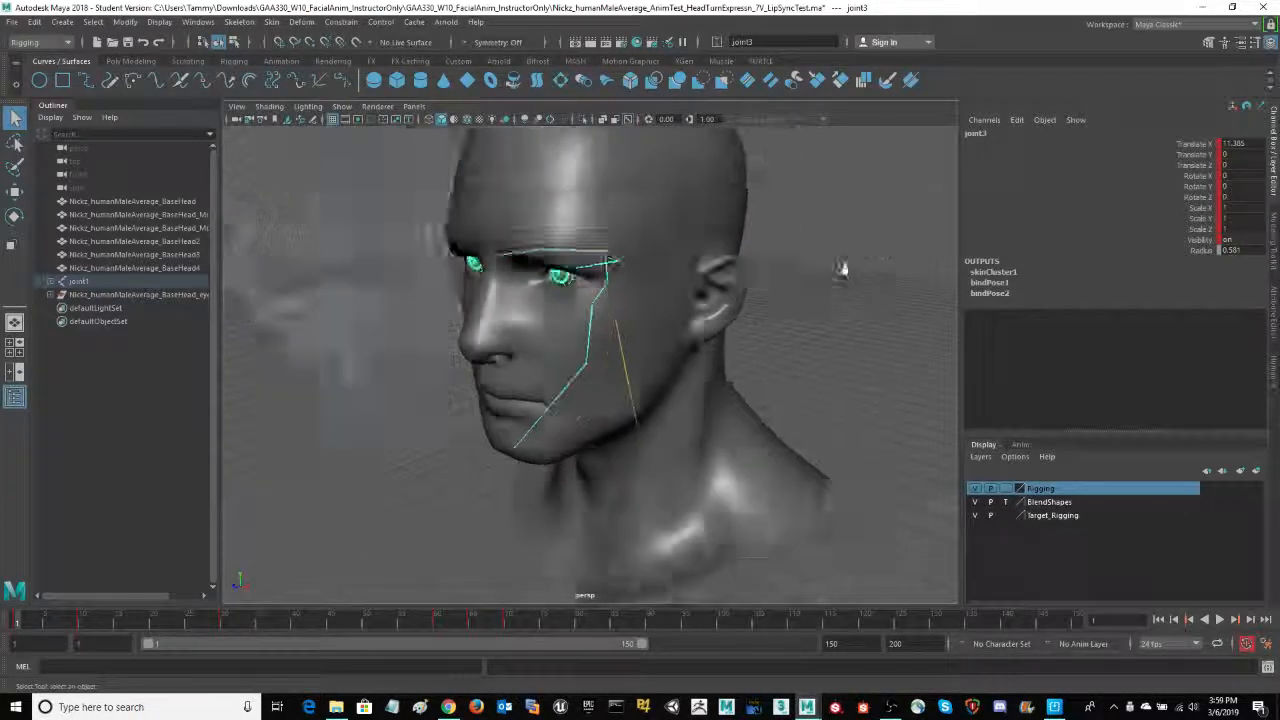
alt+drag(452, 437, 399, 419)
click(335, 374)
scroll(398, 412, up, 3)
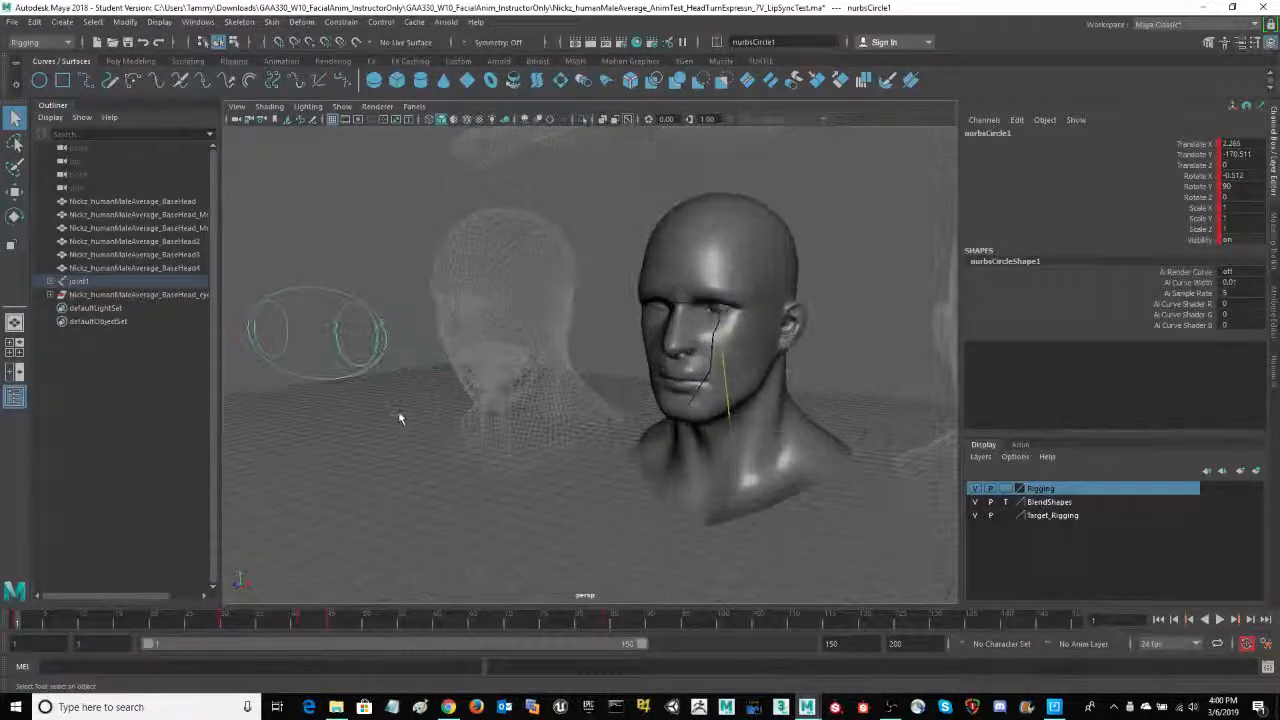
alt+middle_drag(376, 437, 412, 439)
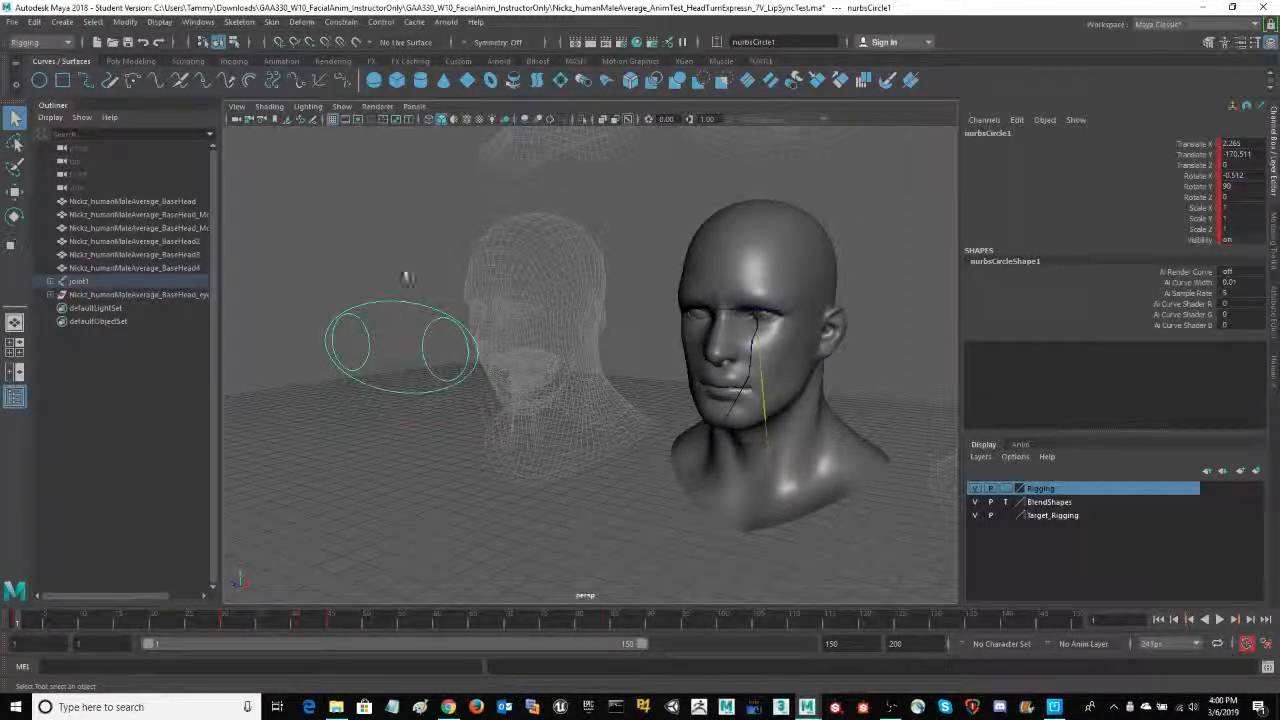
scroll(700, 378, up, 2)
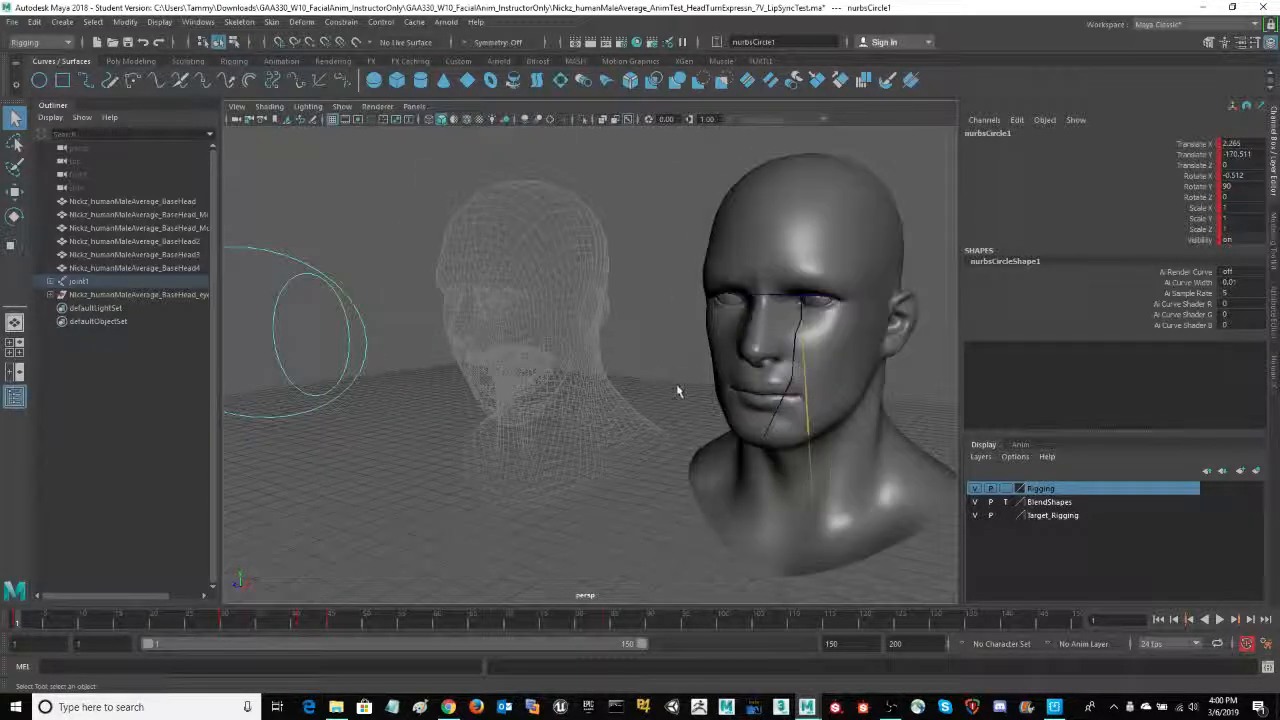
mouse_move(679, 390)
alt+mouse_down()
mouse_move(708, 386)
mouse_move(694, 389)
alt+mouse_up()
key(w)
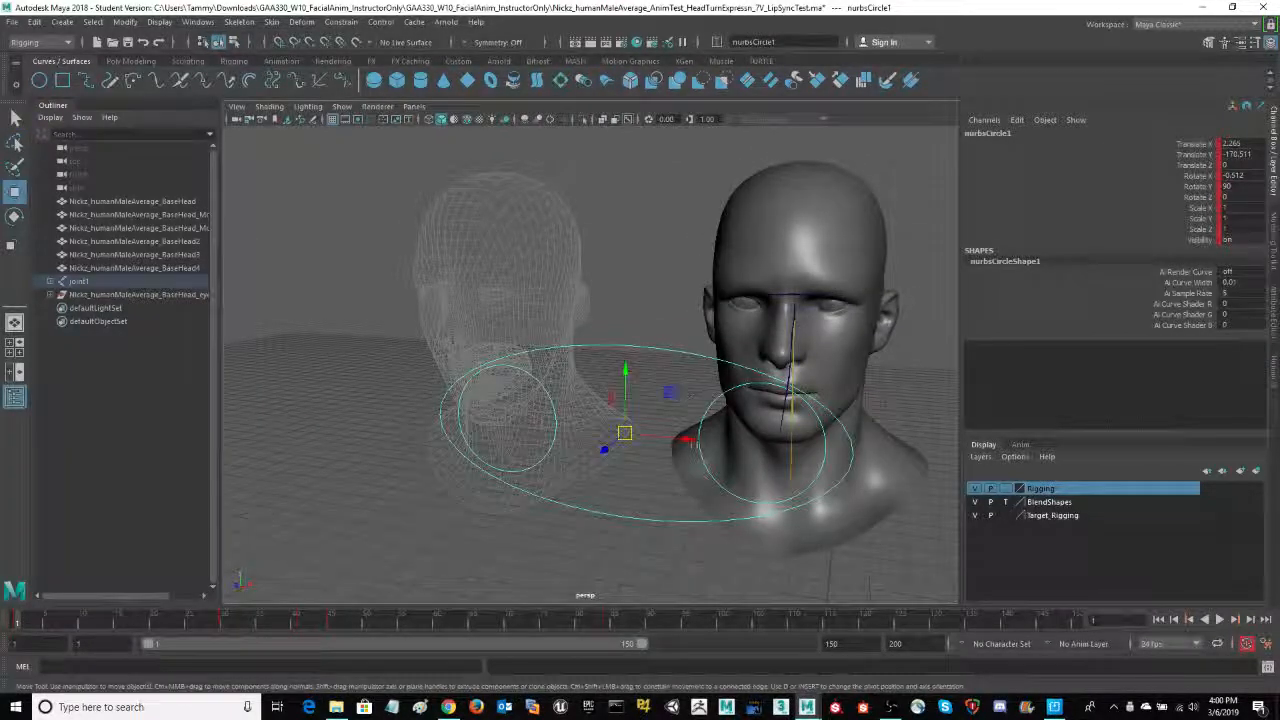
drag(625, 434, 520, 590)
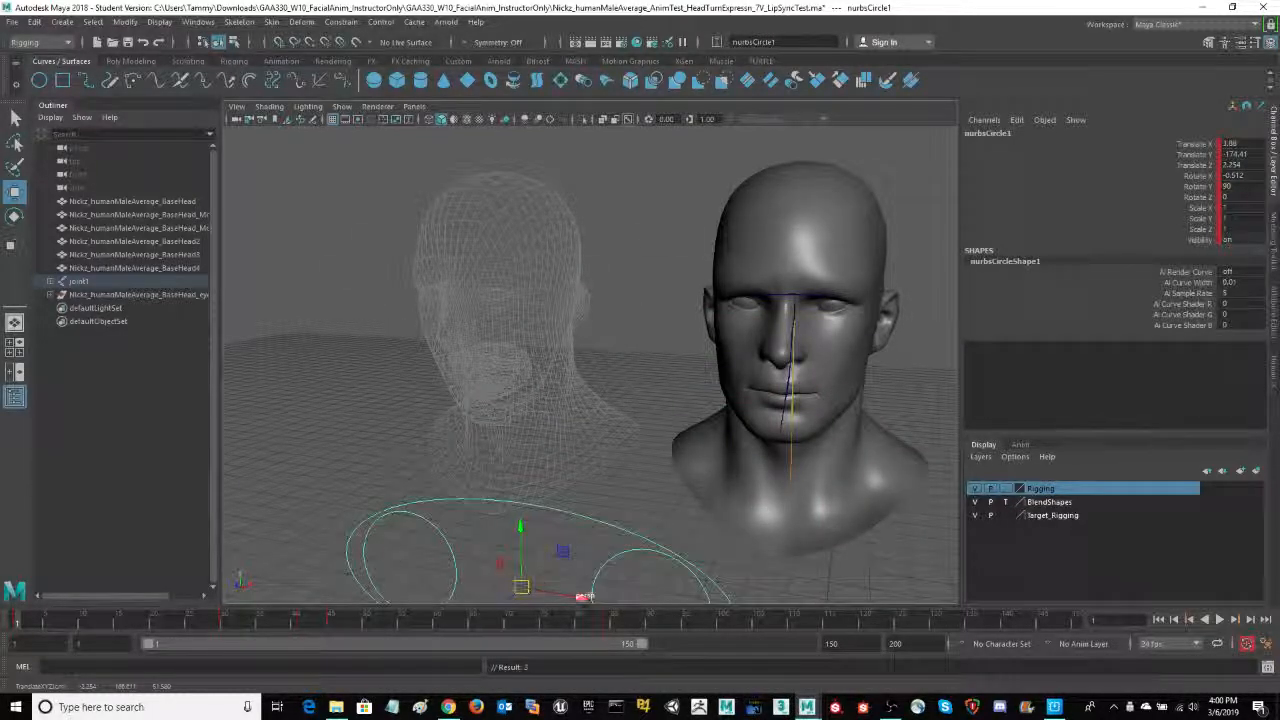
key(ctrl+z)
Select both eyeball meshes to examine them in relation to the eye control curve.
click(838, 313)
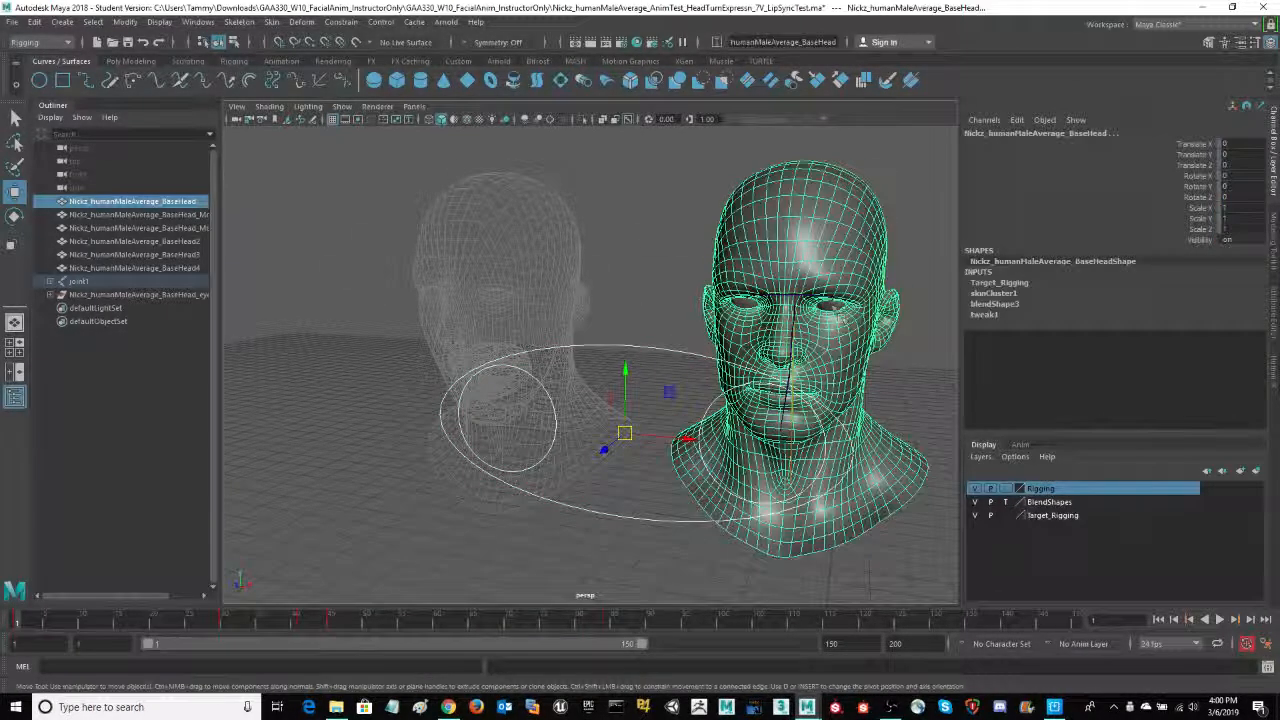
click(833, 308)
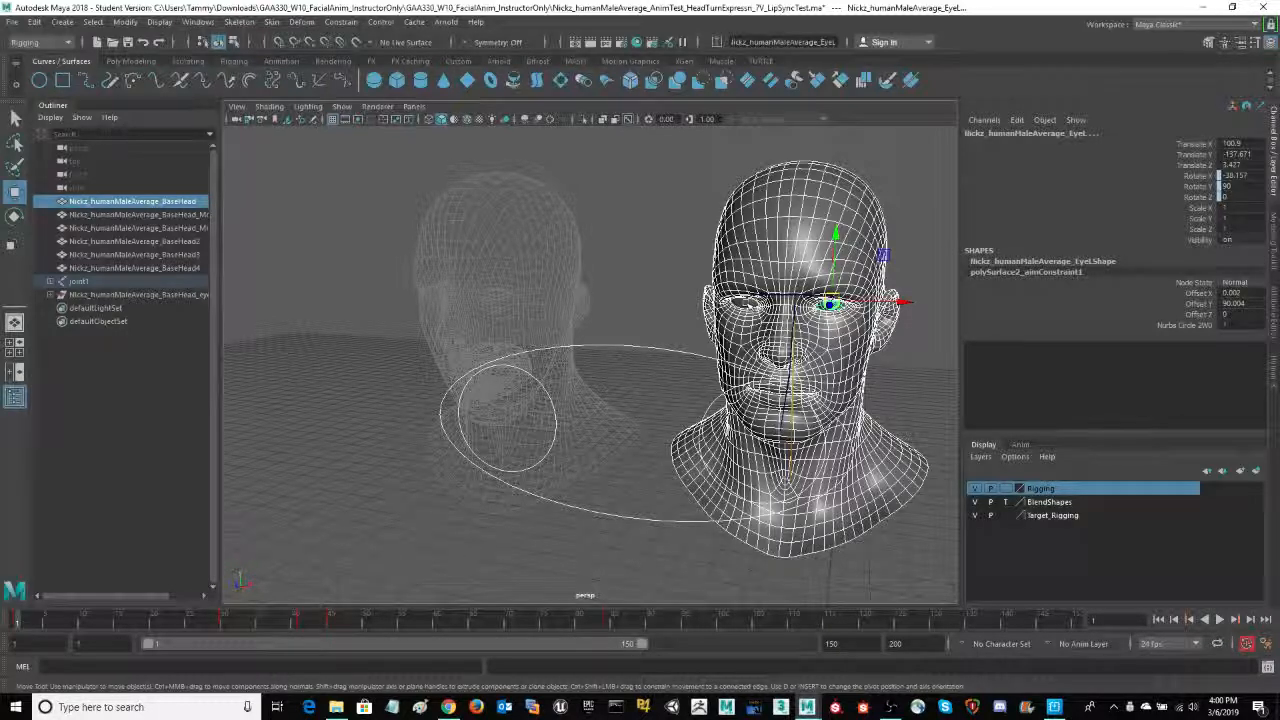
click(745, 303)
shift+click(807, 398)
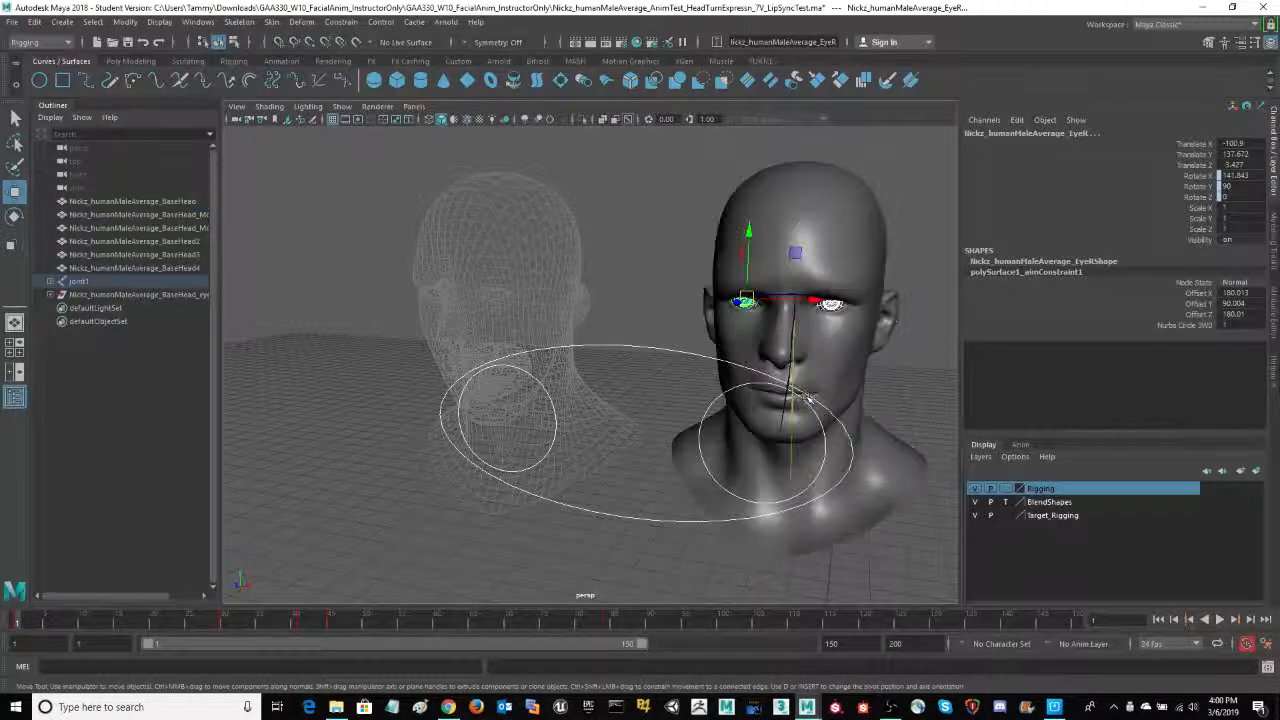
alt+drag(648, 401, 638, 395)
Select the eye control curve and try moving it sideways to test the eyes' aim.
shift+click(653, 147)
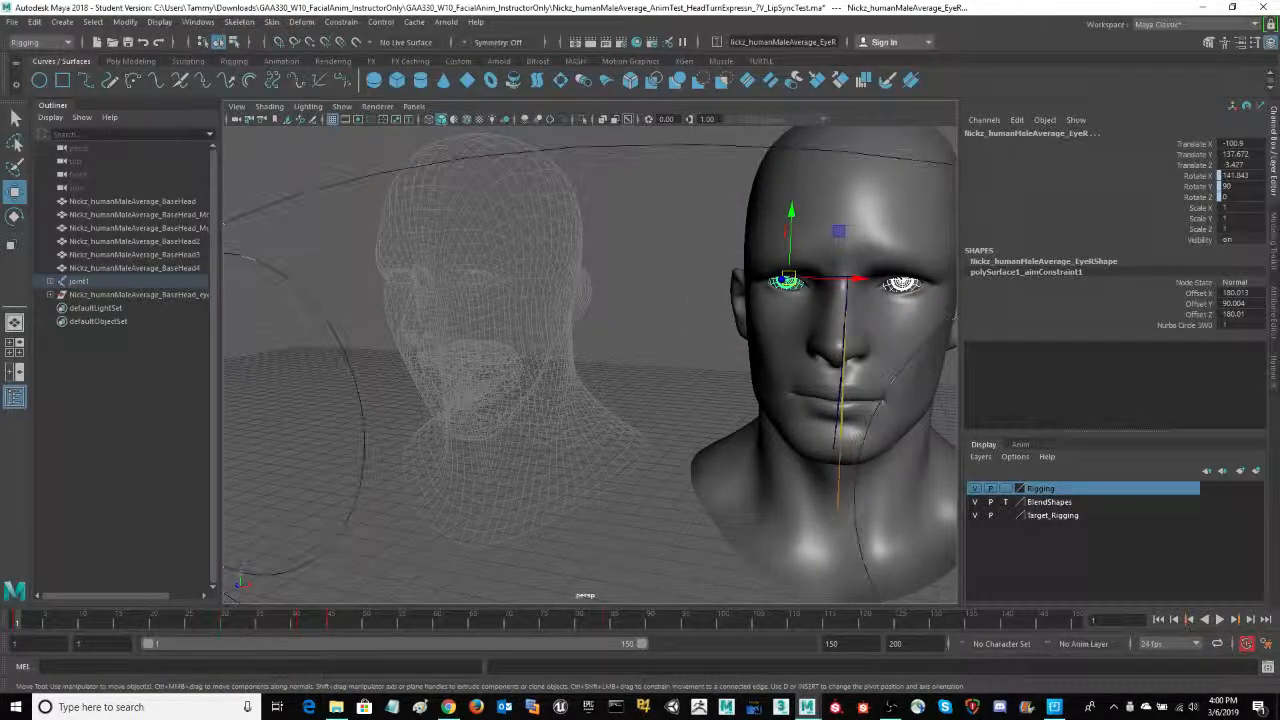
alt+drag(711, 281, 634, 332)
drag(586, 394, 505, 437)
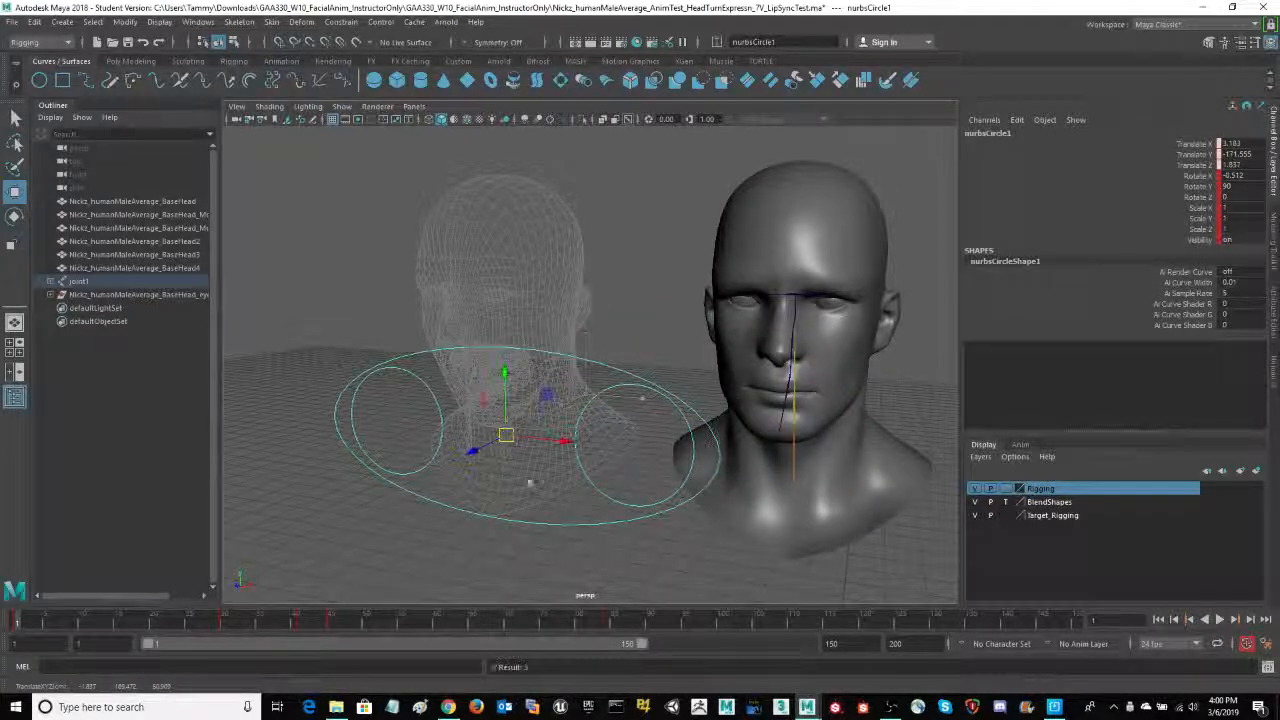
mouse_move(598, 326)
alt+mouse_down()
mouse_move(664, 297)
mouse_move(534, 283)
mouse_move(620, 281)
mouse_move(529, 283)
alt+mouse_up()
key(w)
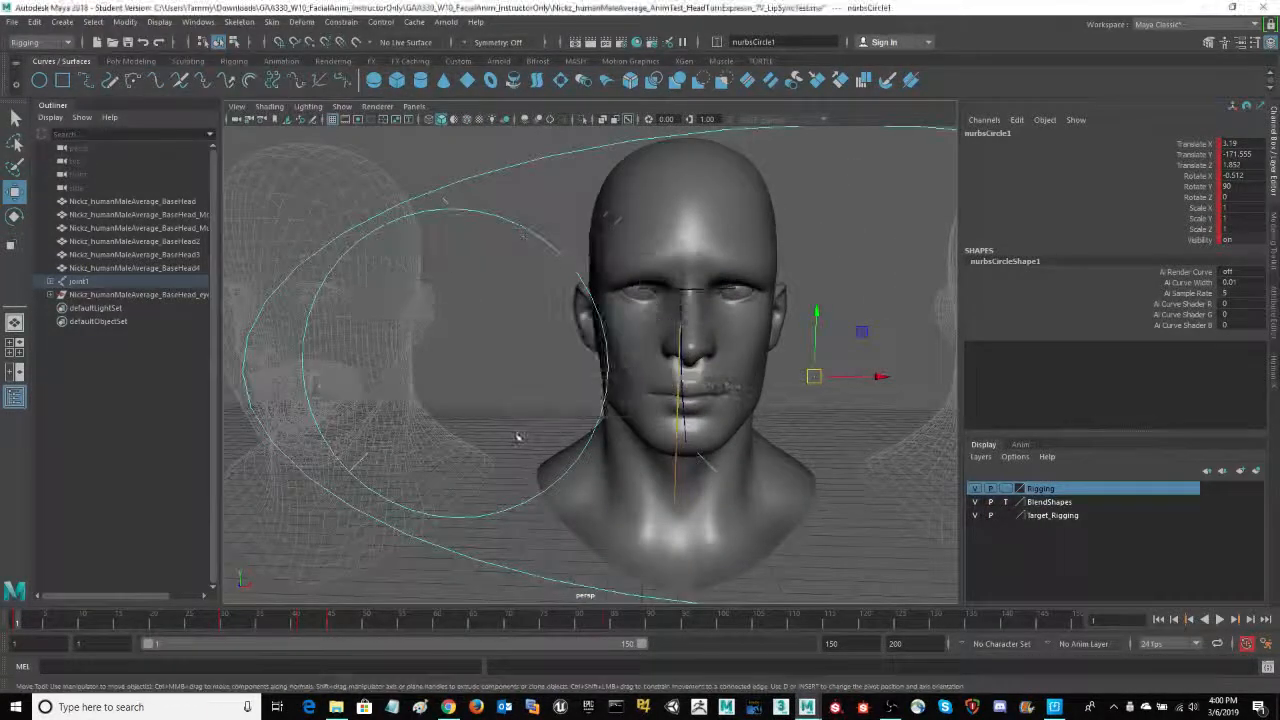
Try shifting the eye control curve in the front view, and undo the recent moves of the control.
key(space)
key(space)
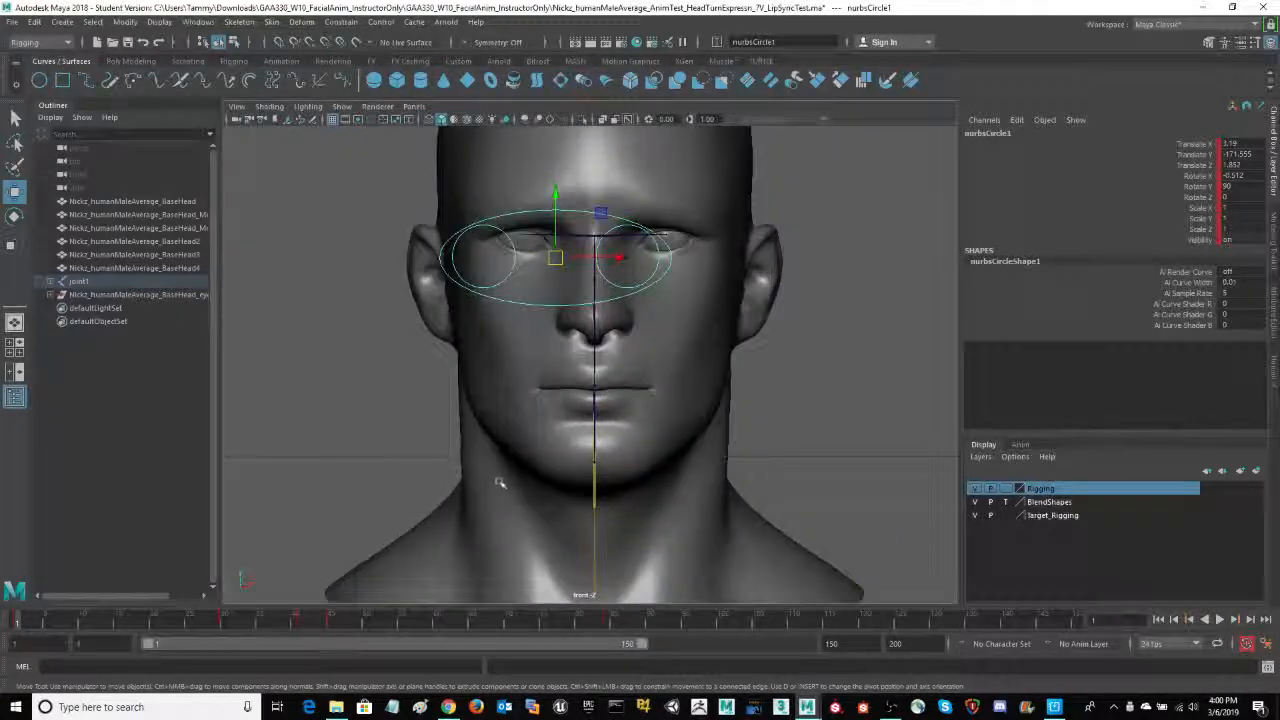
scroll(703, 327, up, 4)
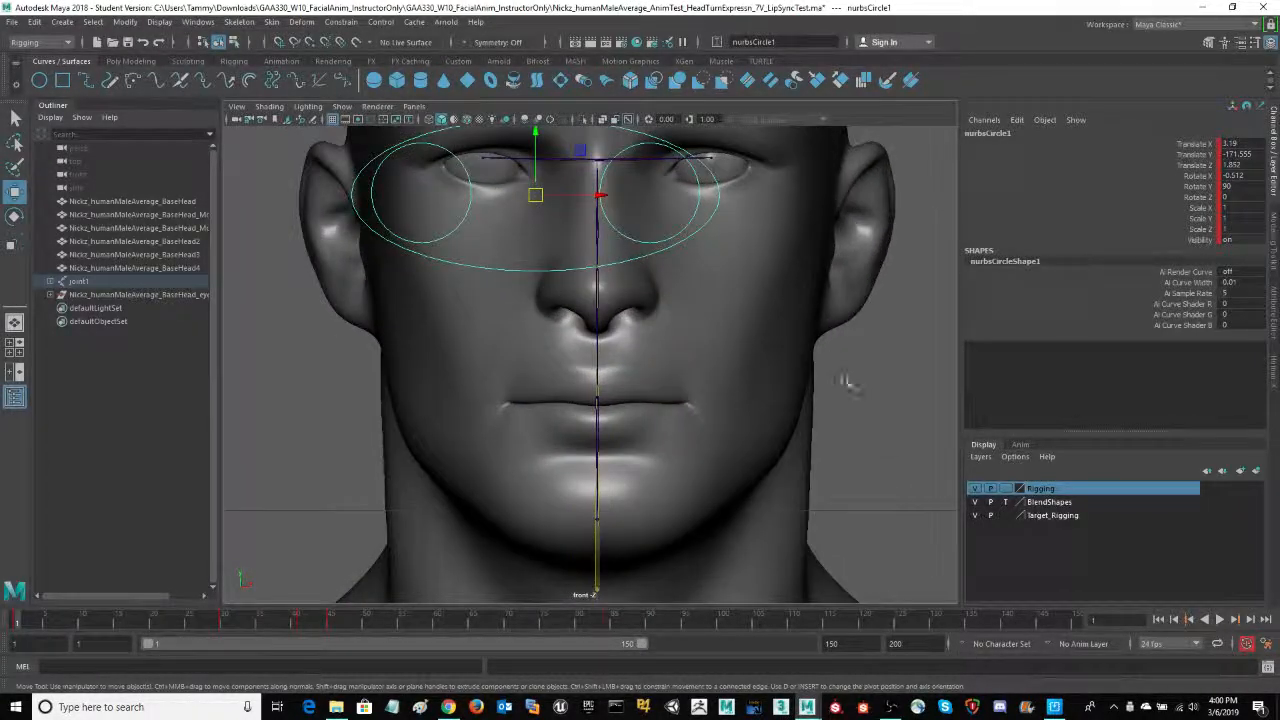
alt+middle_drag(845, 378, 866, 509)
drag(556, 290, 566, 318)
key(ctrl+z)
key(ctrl+z)
key(ctrl+z)
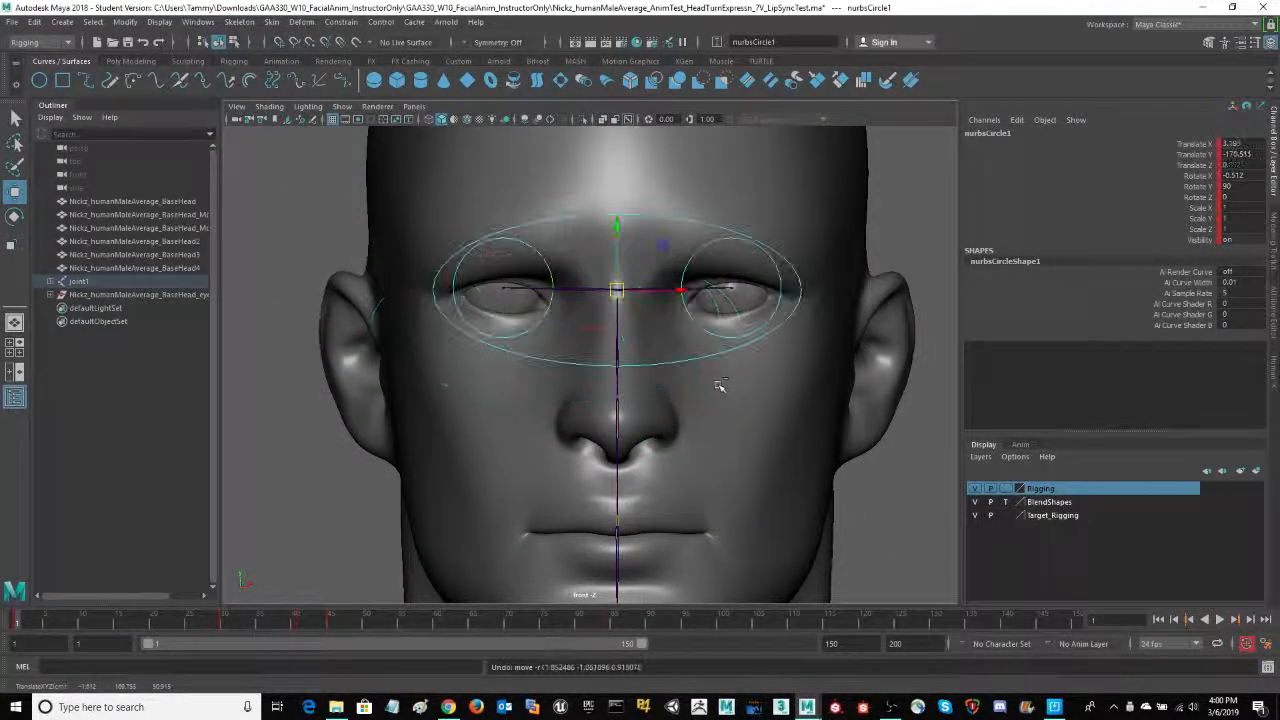
Clear the selection and leave the front view to return to the perspective view.
alt+drag(873, 552, 866, 549)
click(857, 503)
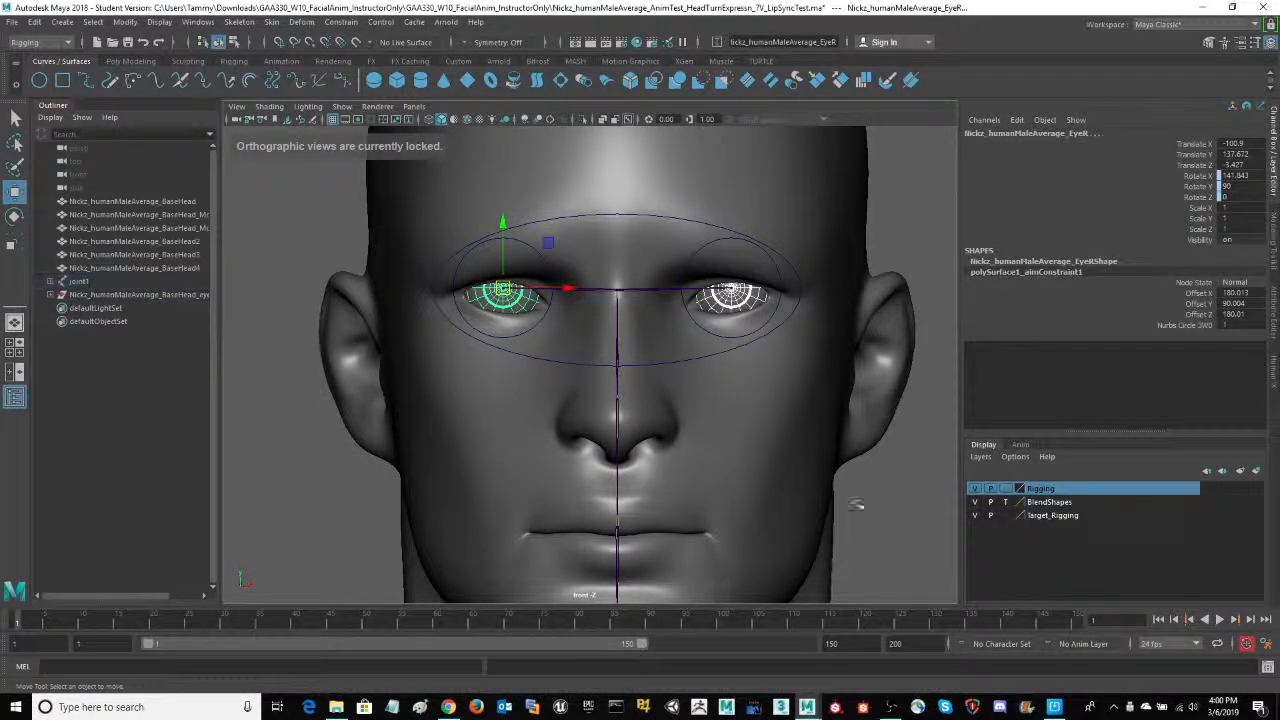
key(space)
key(space)
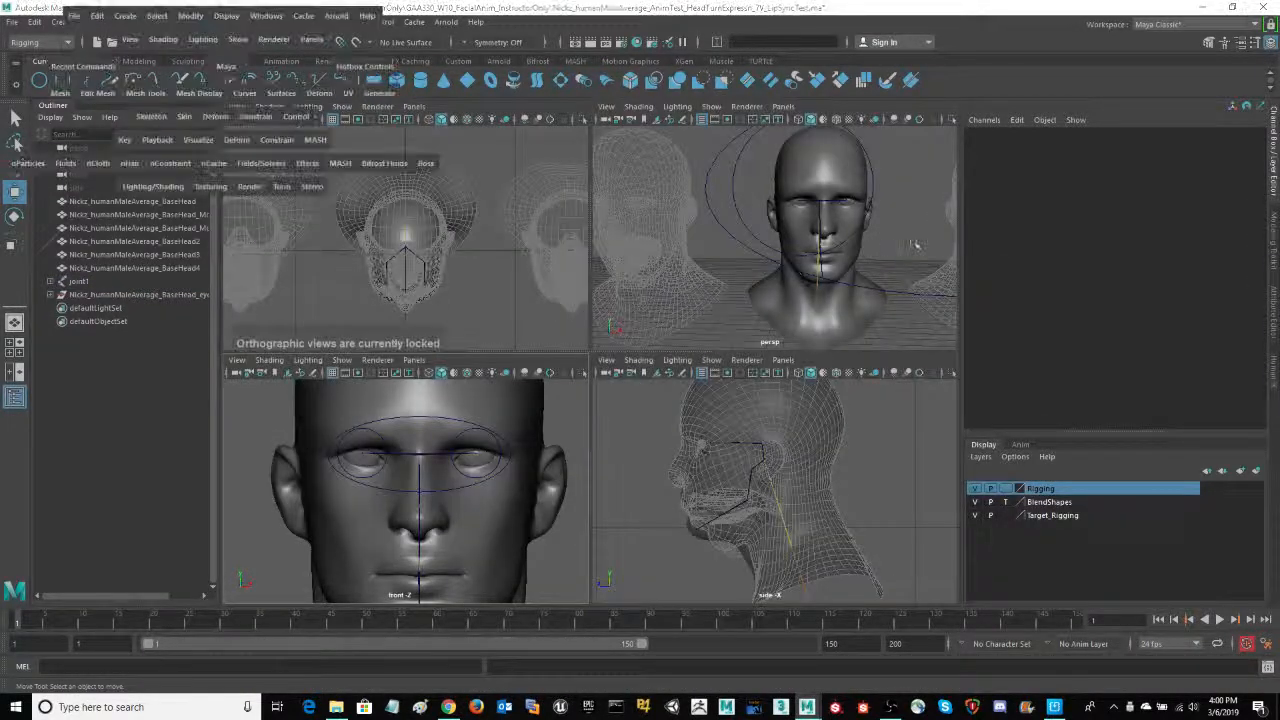
Open the Shape Editor to examine the blendShape3 targets and their weights beside the head, and close it.
mouse_move(848, 323)
alt+mouse_down()
mouse_move(776, 329)
mouse_move(918, 328)
mouse_move(834, 335)
mouse_move(929, 340)
mouse_move(852, 346)
alt+mouse_up()
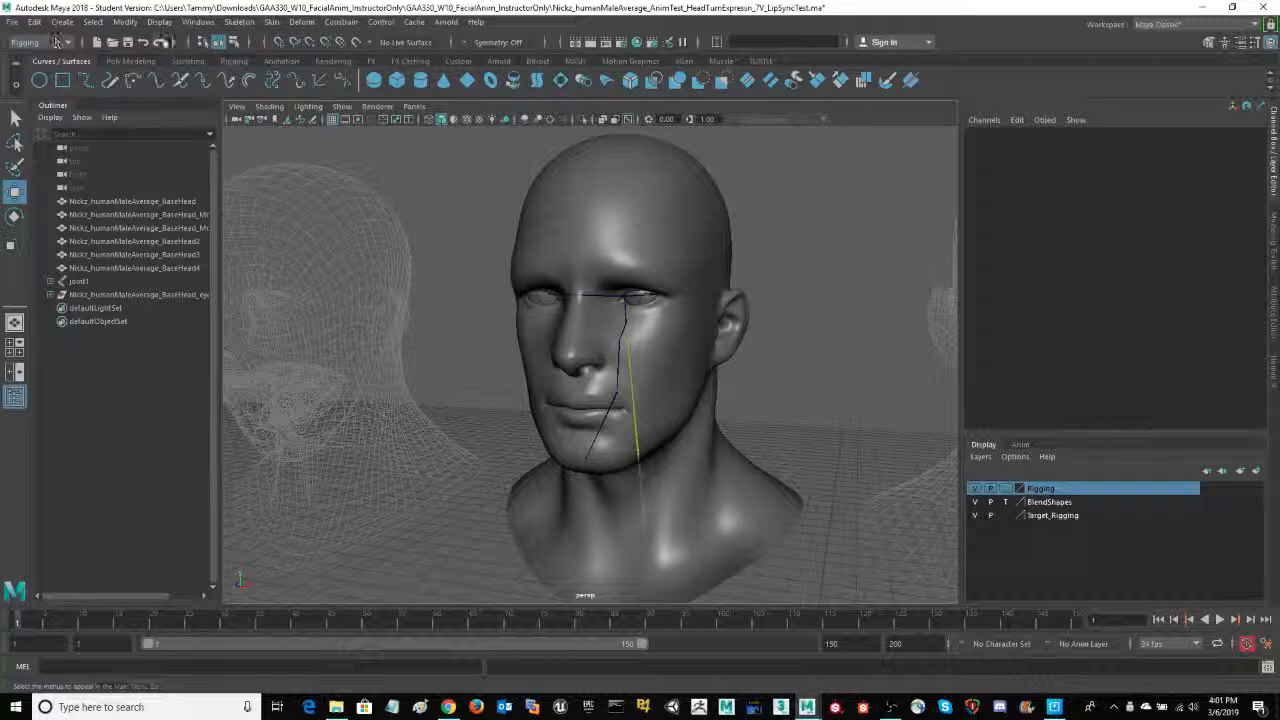
click(199, 22)
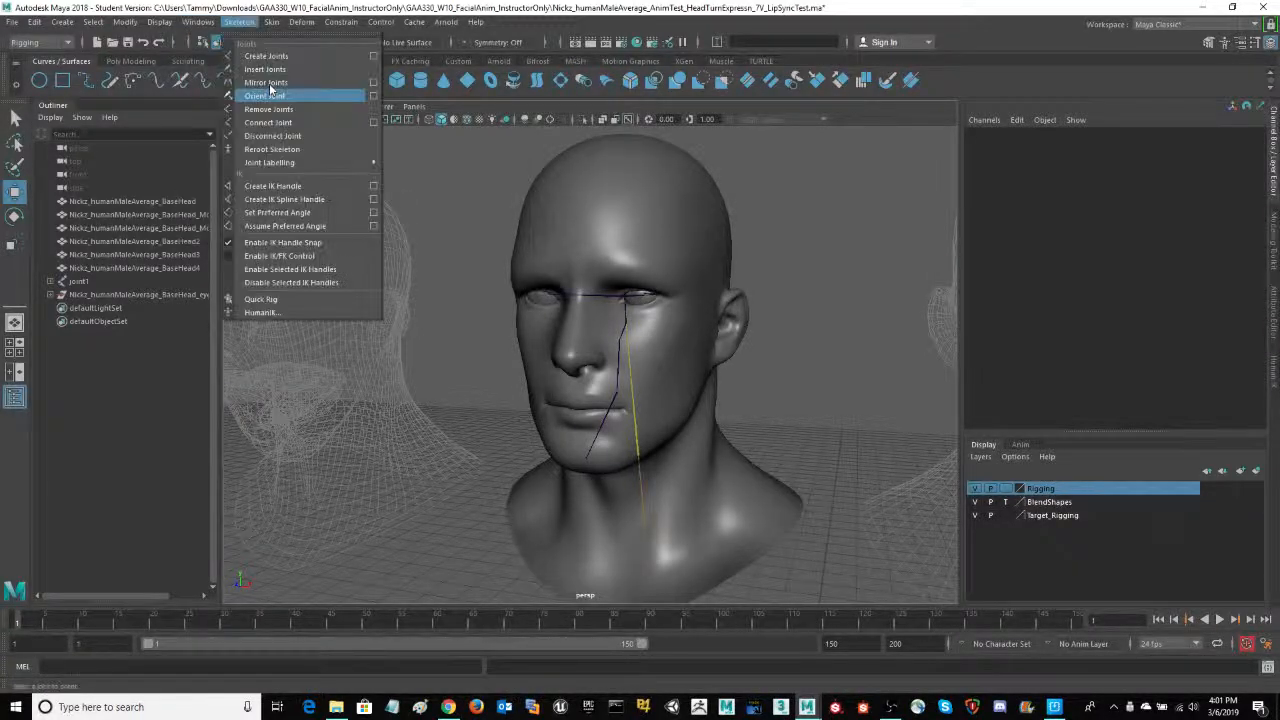
mouse_move(229, 97)
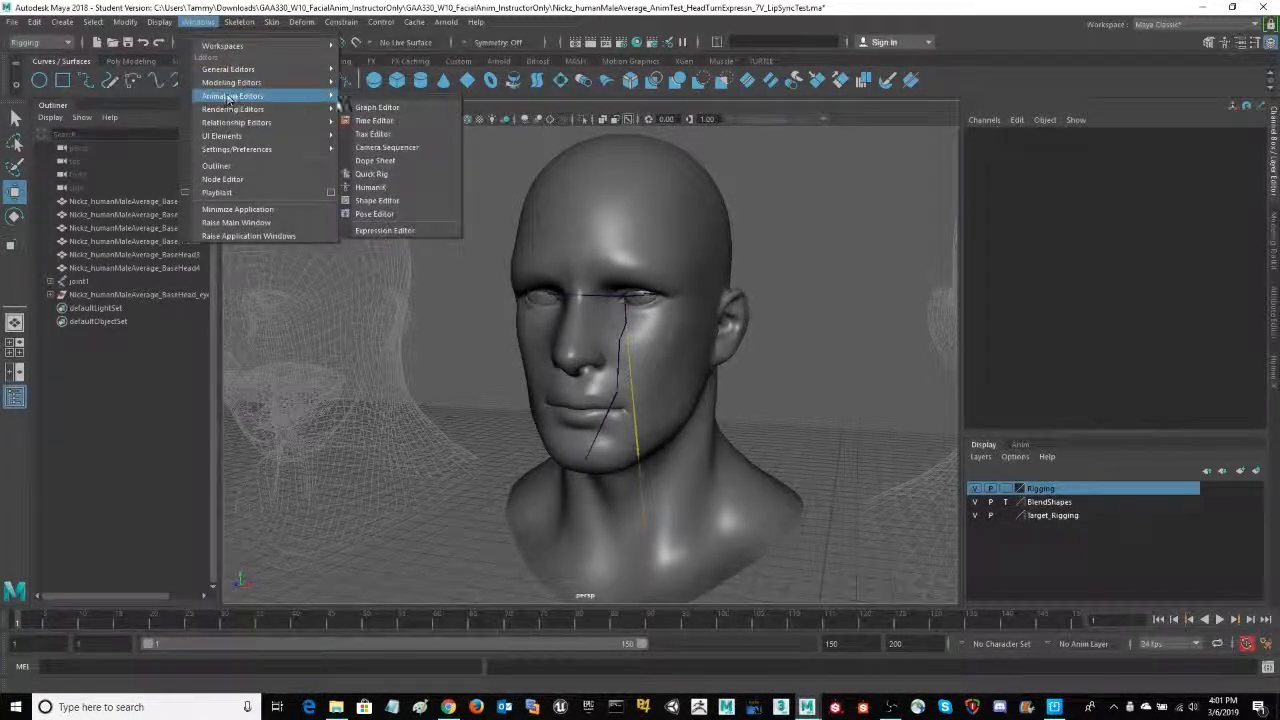
click(390, 201)
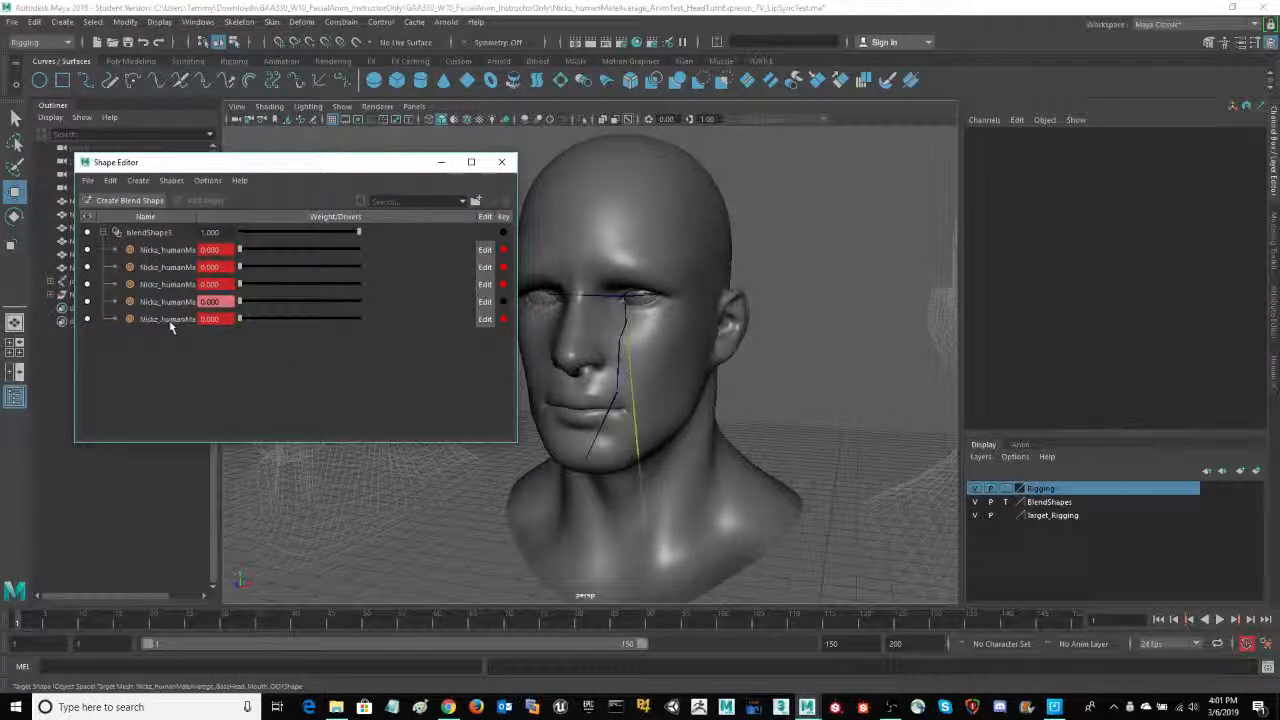
drag(302, 172, 281, 155)
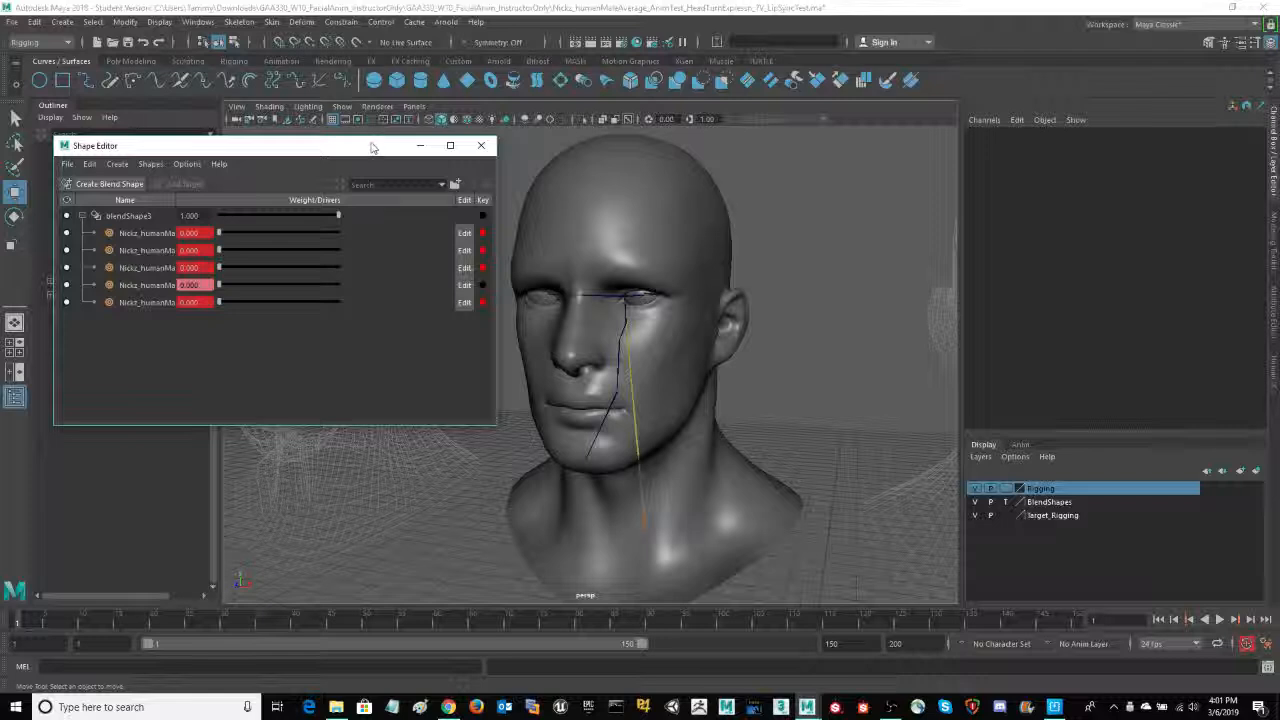
drag(330, 150, 320, 155)
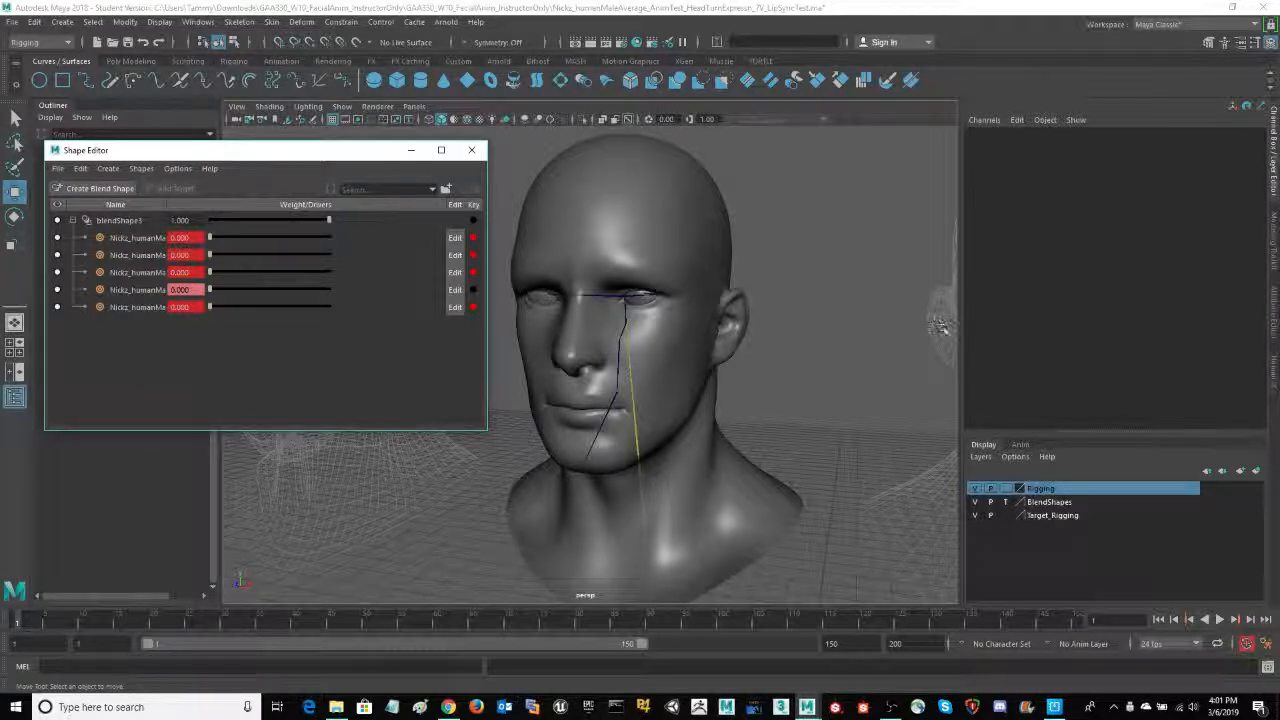
drag(270, 154, 258, 156)
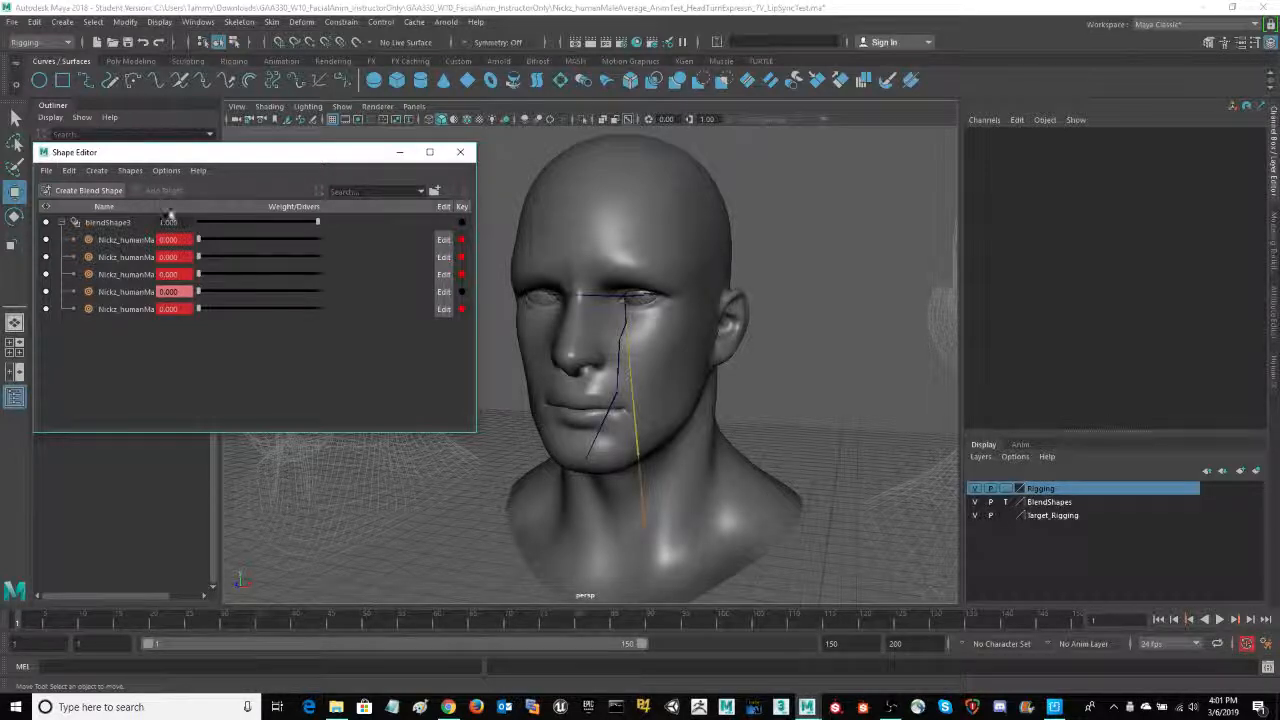
drag(186, 153, 192, 155)
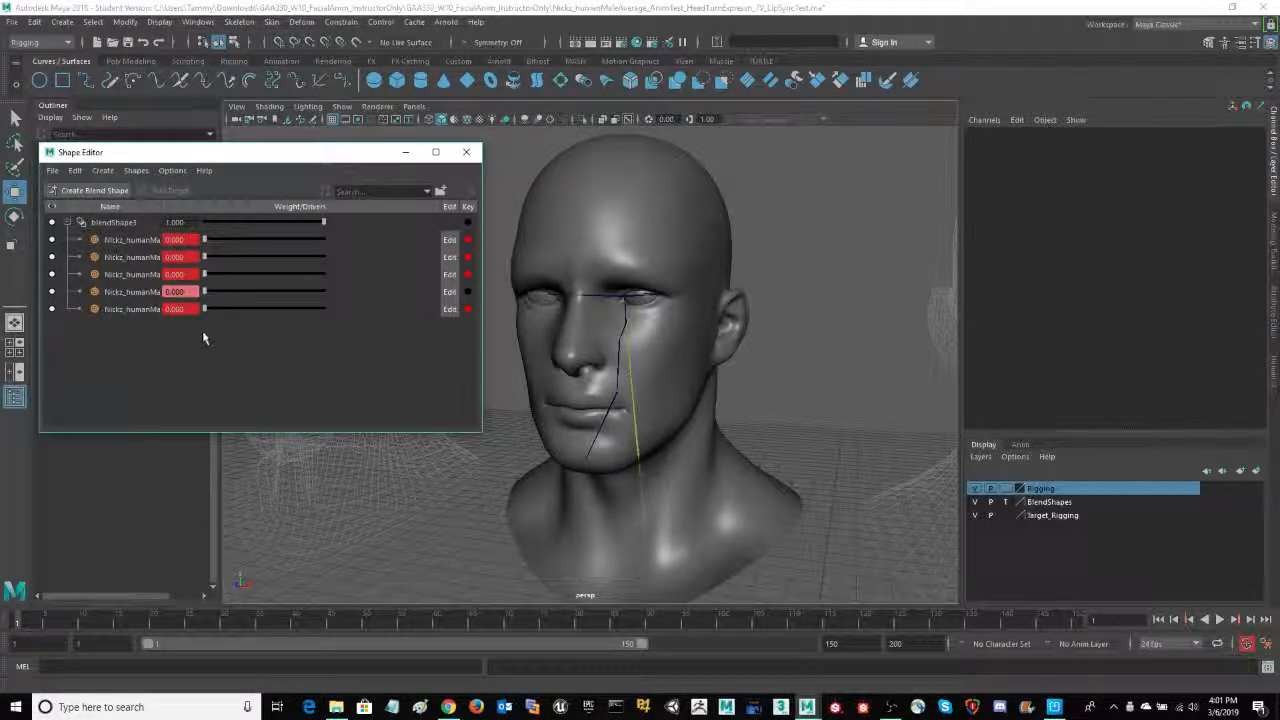
drag(313, 154, 312, 155)
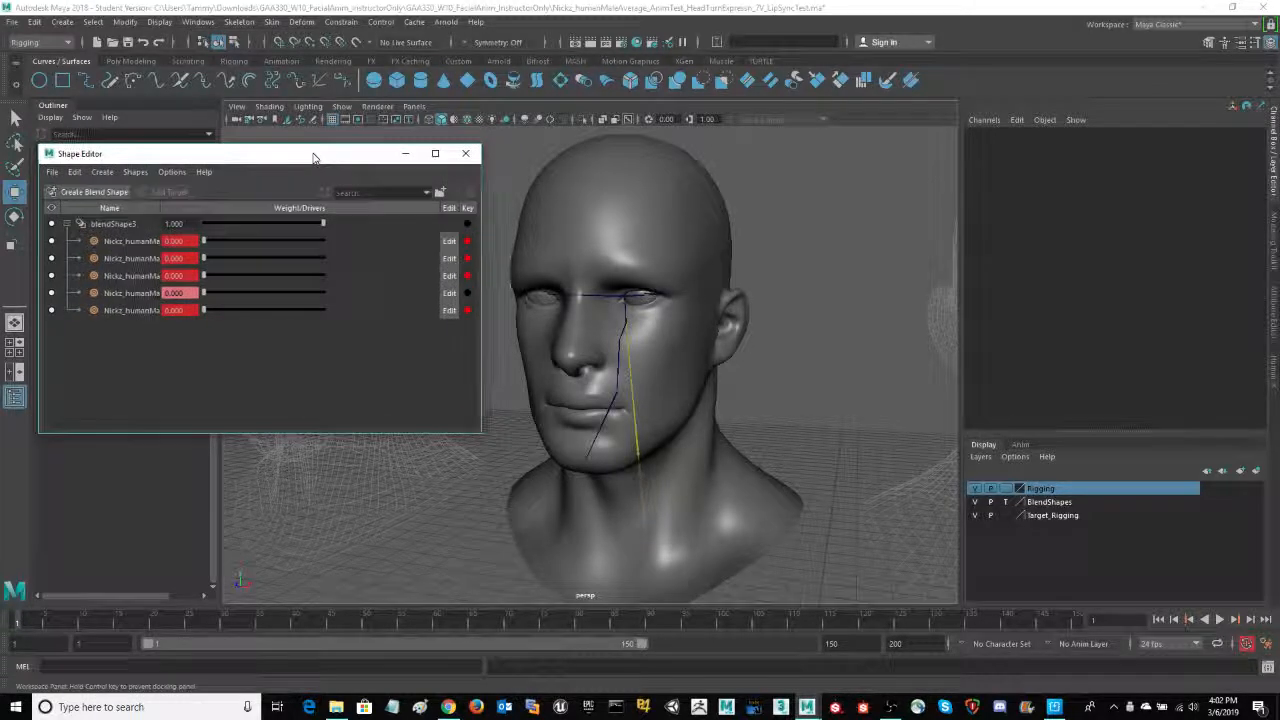
click(465, 154)
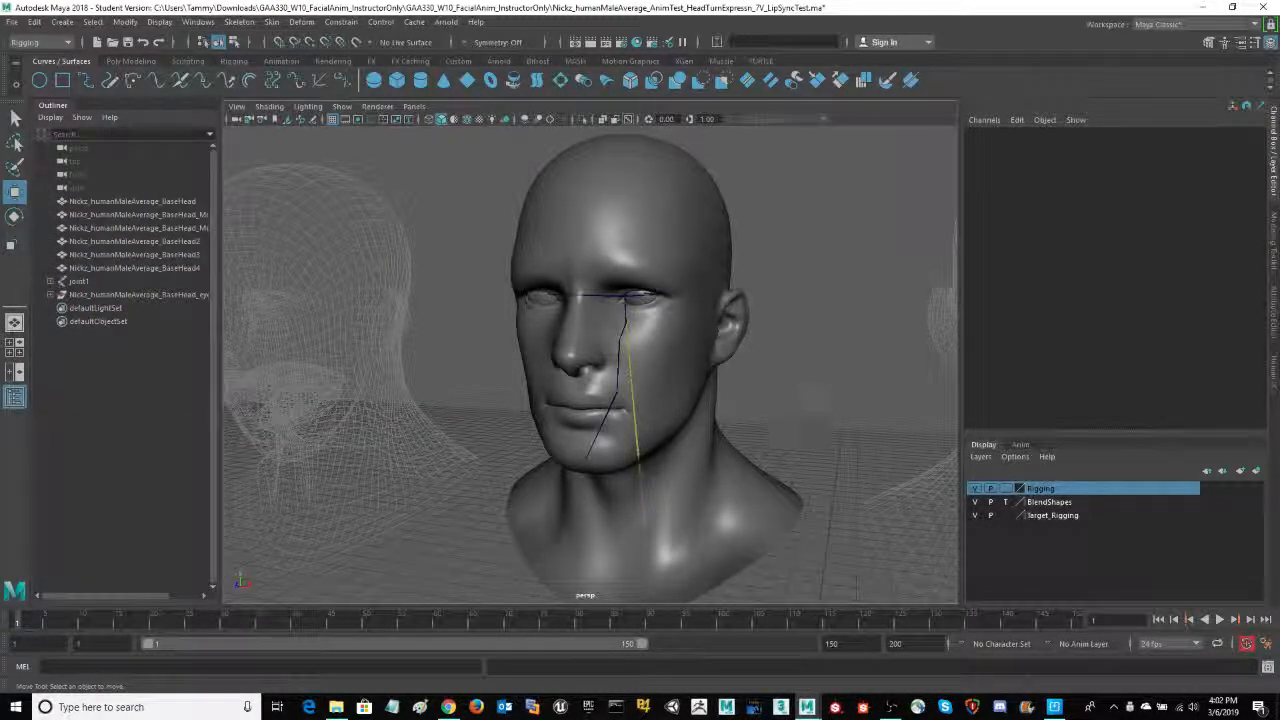
Select the base head, expand its blendShape3 input to examine the expression target channels, and clear the selection.
alt+drag(815, 402, 746, 417)
click(692, 394)
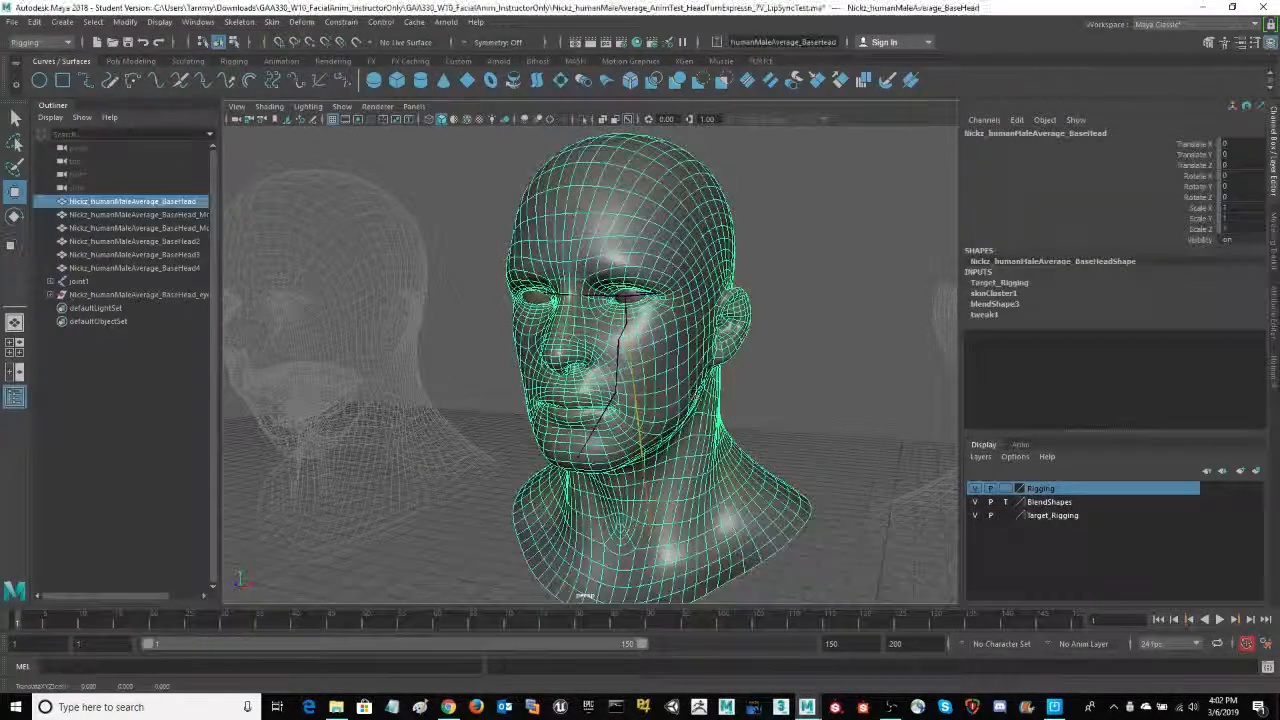
alt+drag(814, 394, 894, 380)
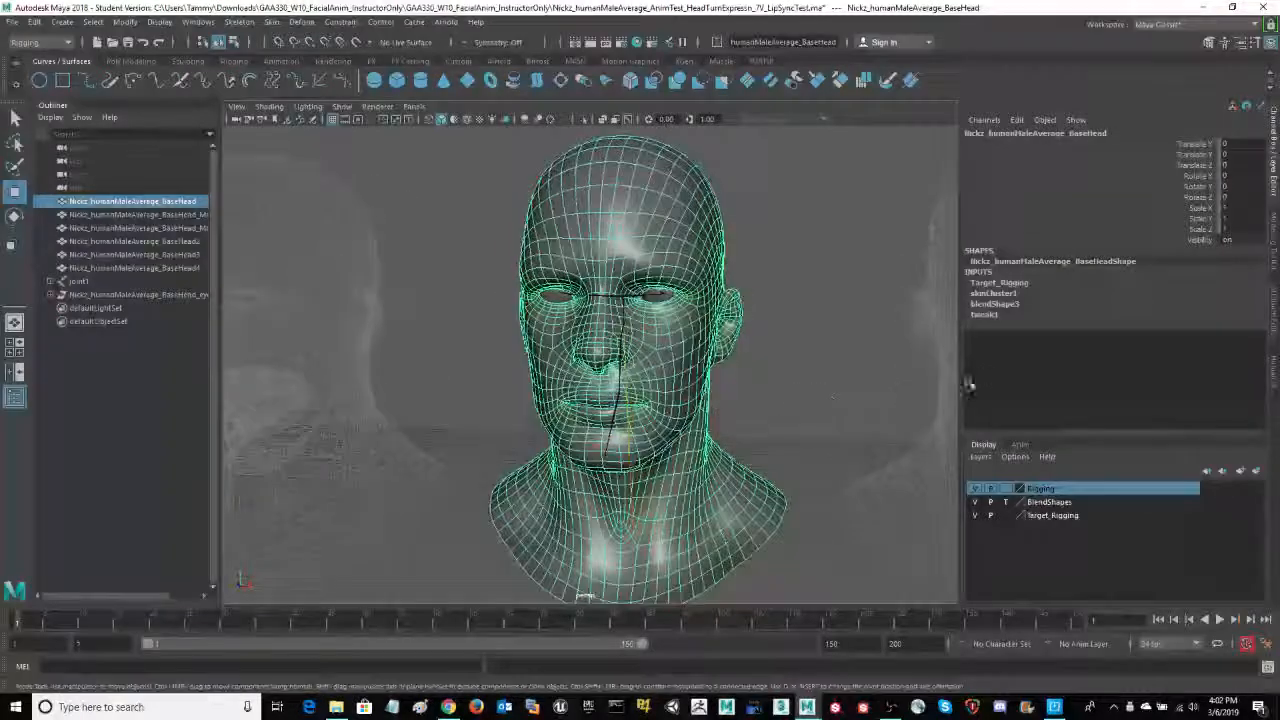
click(1007, 304)
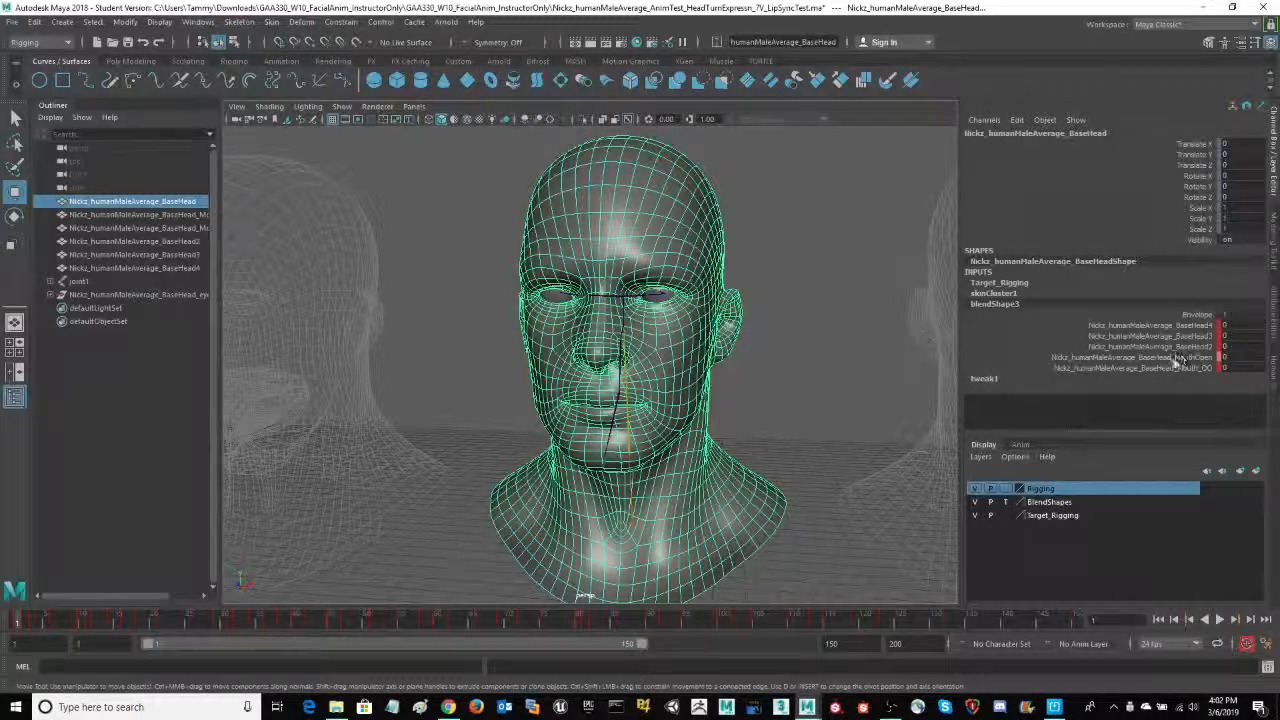
alt+drag(870, 407, 815, 398)
key(space)
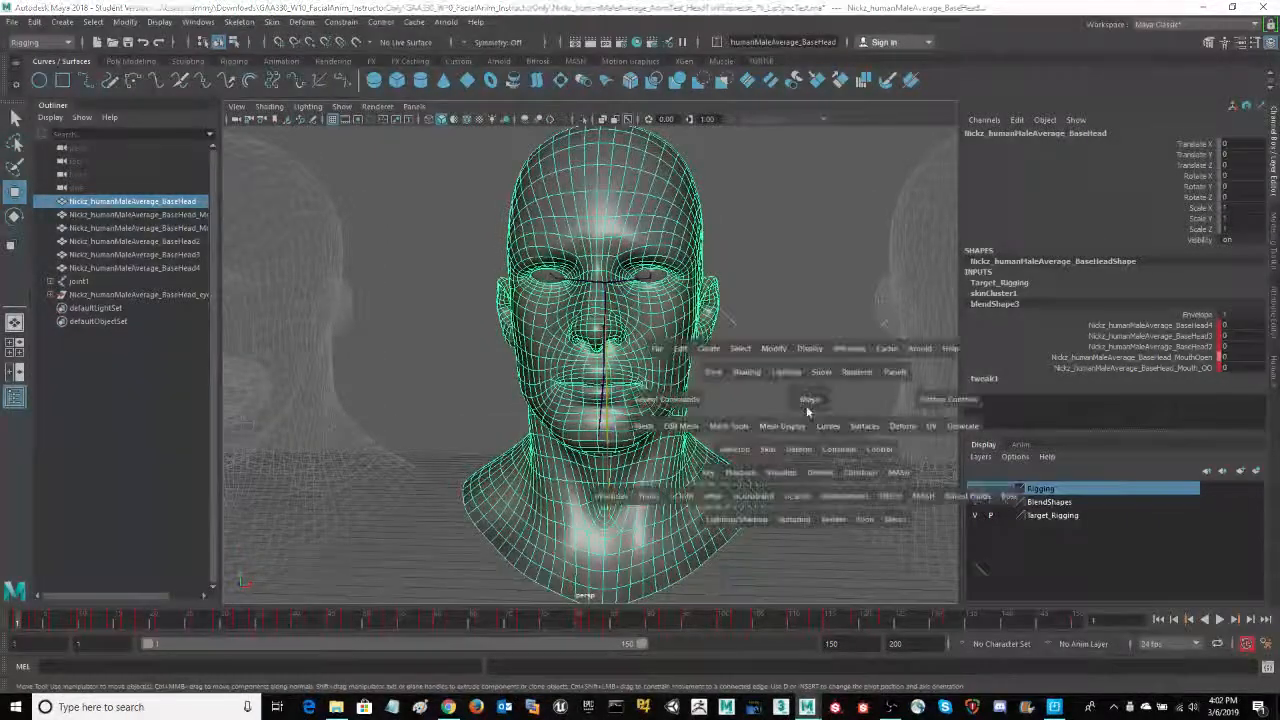
key(space)
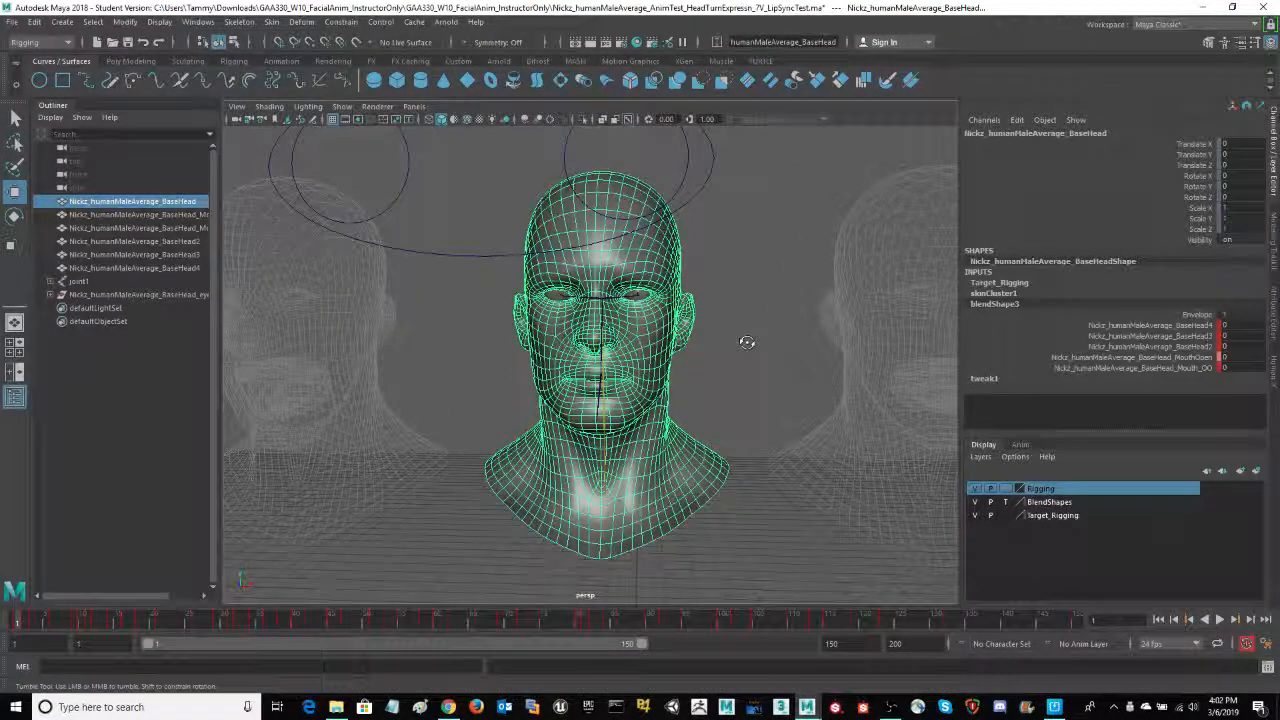
click(748, 344)
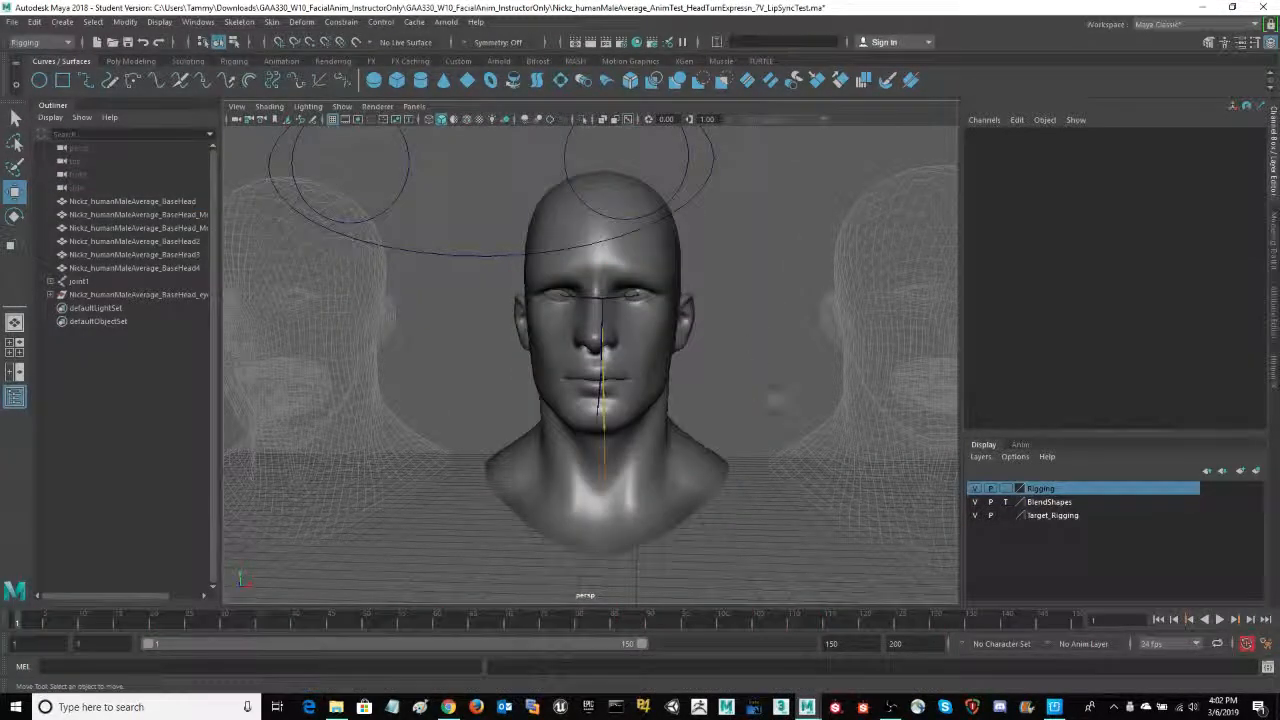
Try the Rigging layer's reference display mode and toggle the layer's visibility off and on.
click(1006, 490)
click(1006, 490)
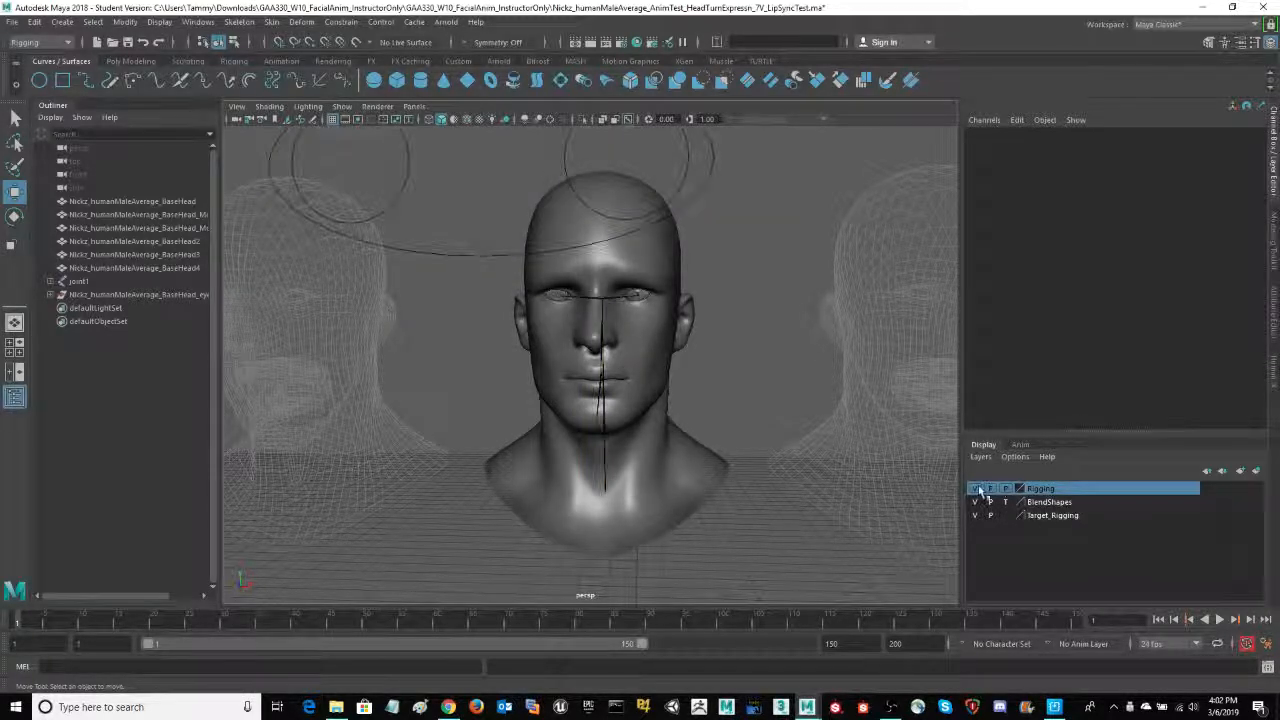
click(976, 489)
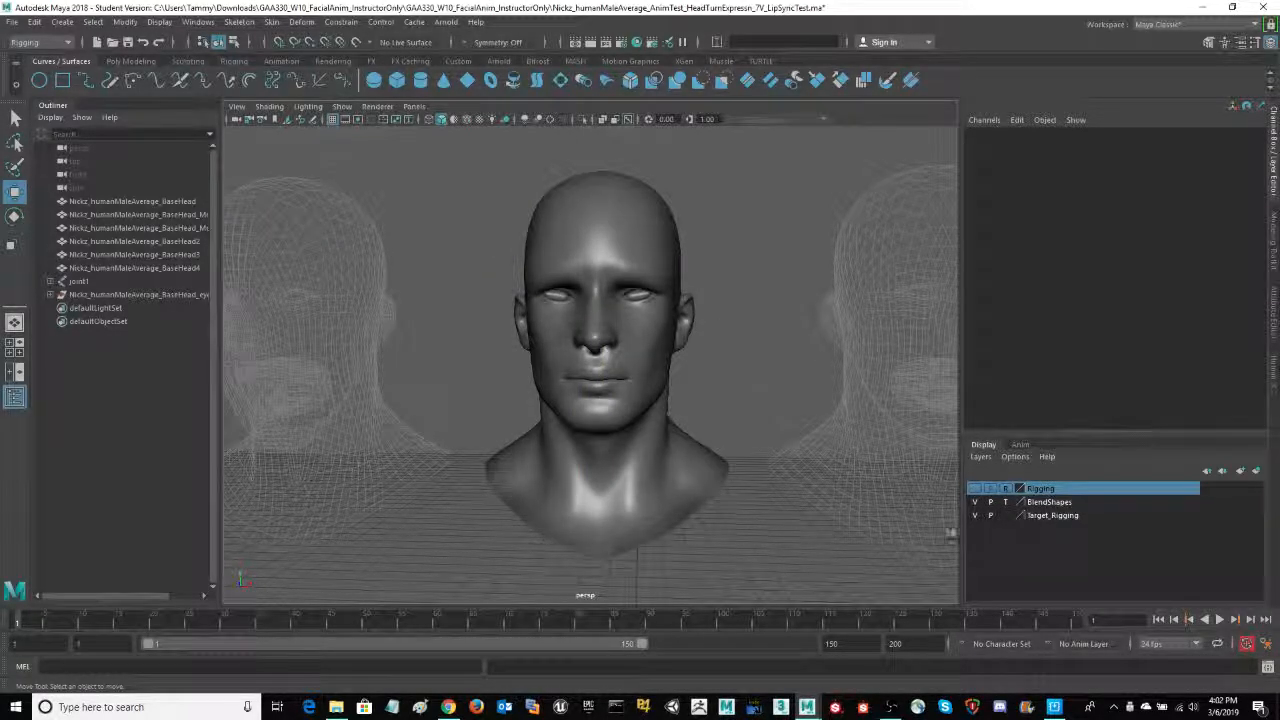
click(976, 489)
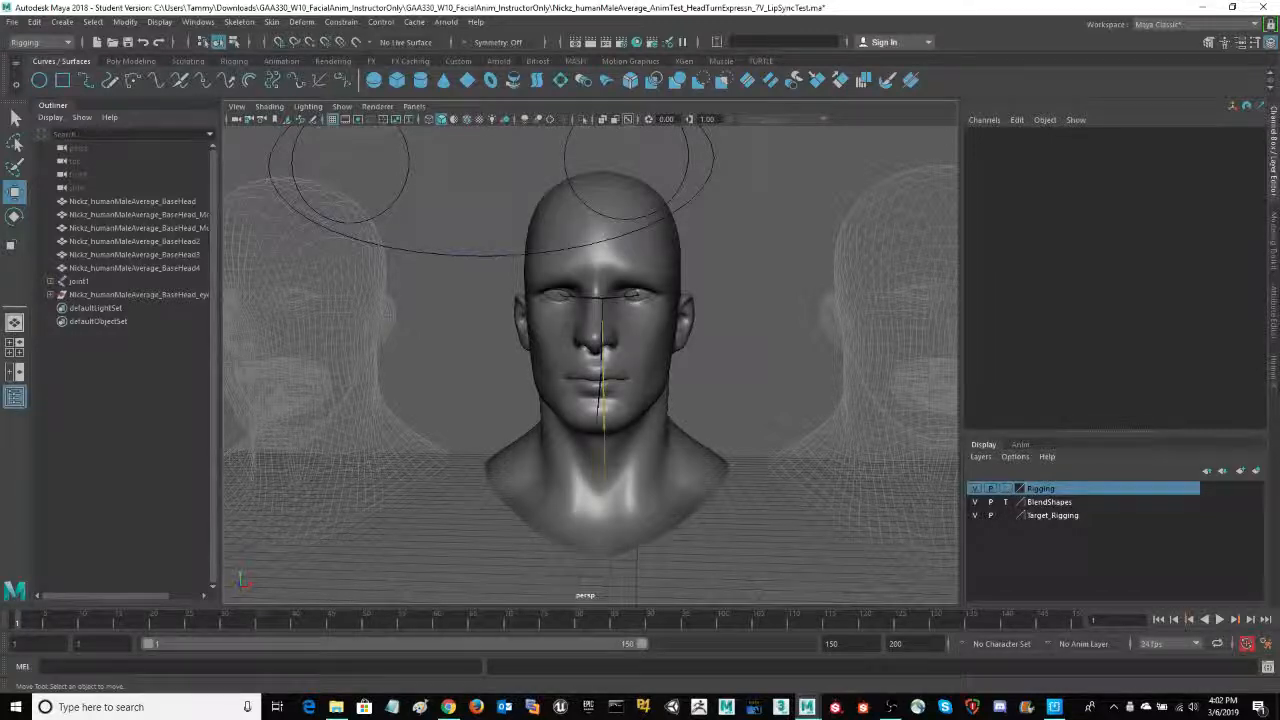
Reselect the base head, inspect the blendShape3 channels for BaseHead2, MouthOpen and Mouth_OO, and deselect the head.
alt+drag(746, 380, 746, 377)
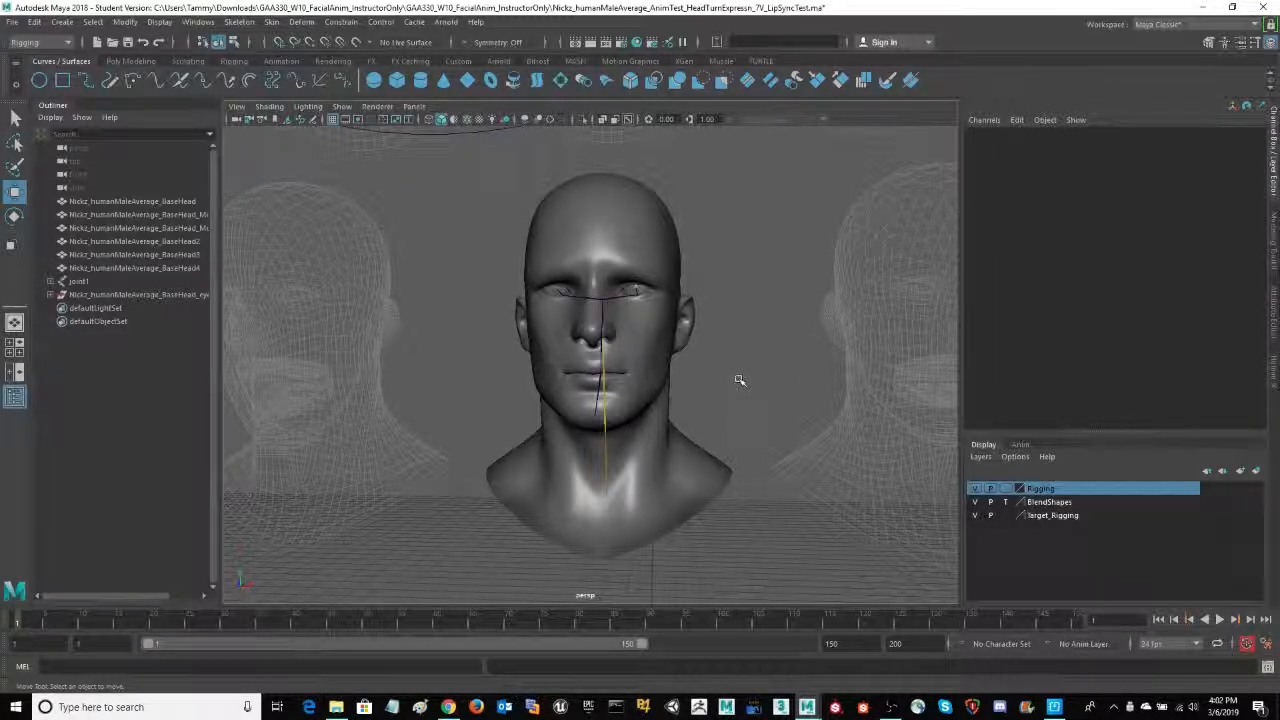
scroll(738, 380, up, 2)
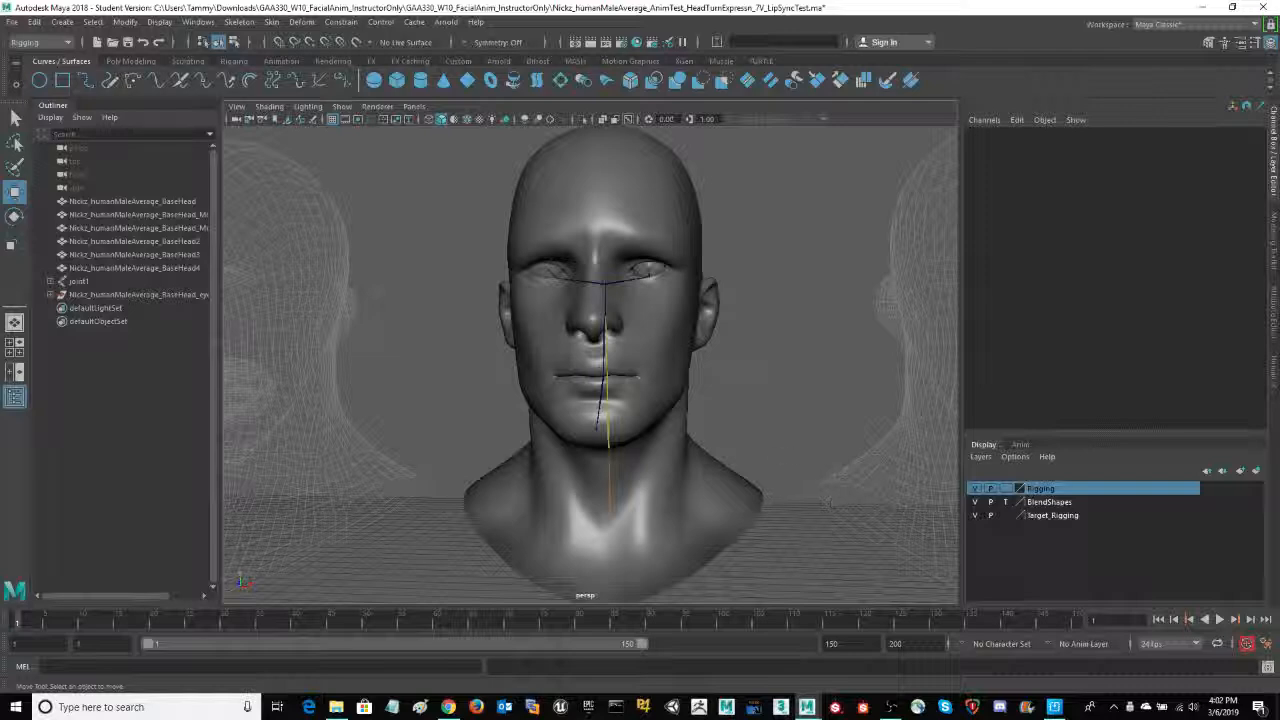
mouse_move(812, 405)
alt+mouse_down()
mouse_move(903, 403)
mouse_move(808, 420)
mouse_move(801, 407)
mouse_move(831, 407)
mouse_move(750, 405)
mouse_move(817, 398)
alt+mouse_up()
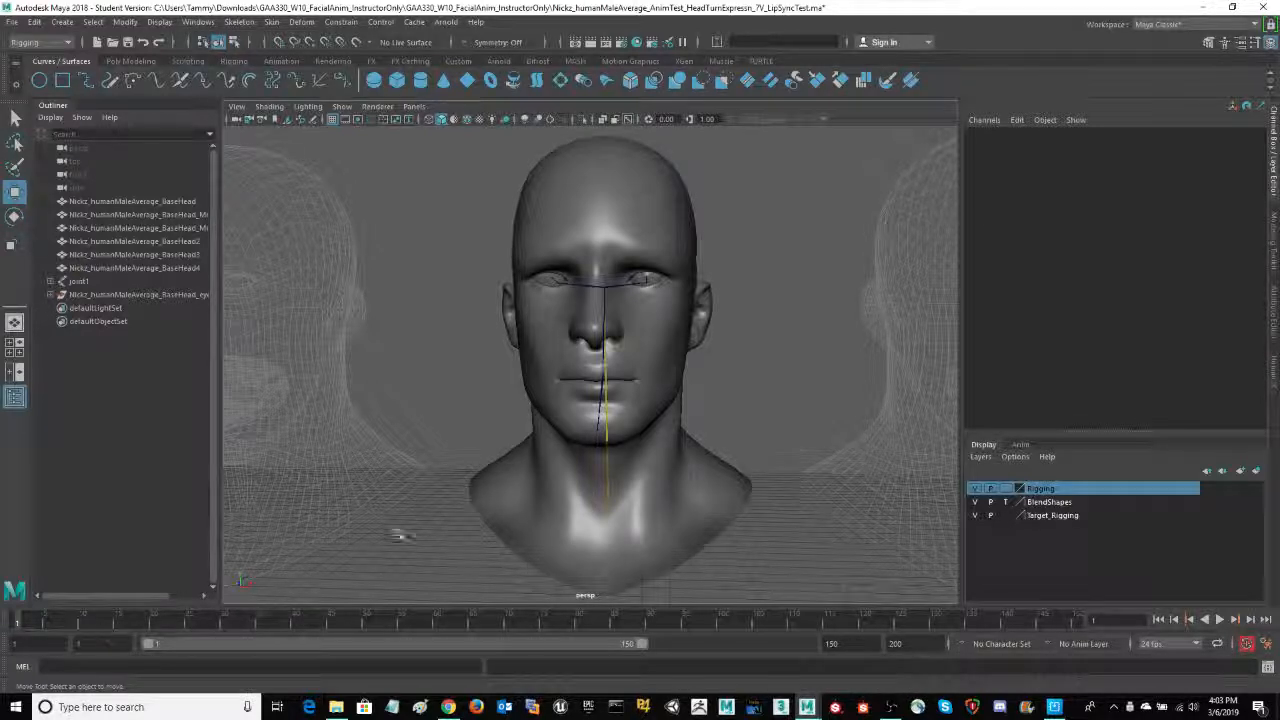
click(710, 461)
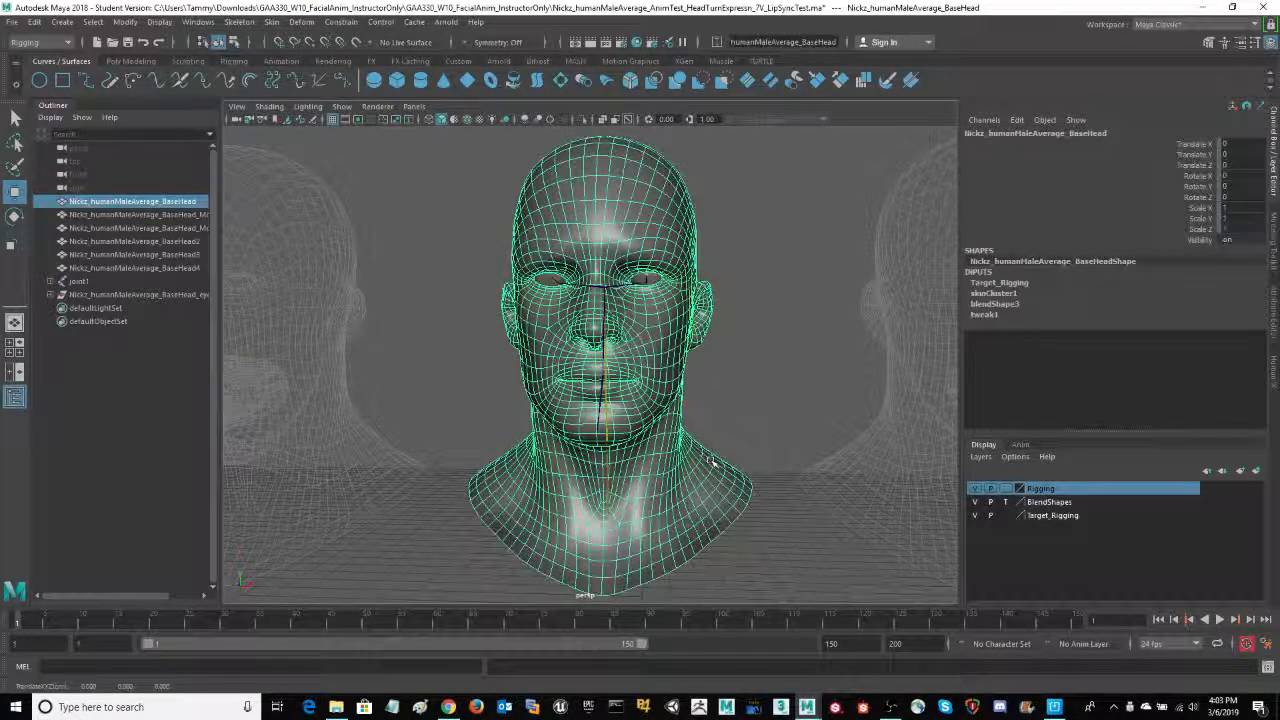
click(745, 425)
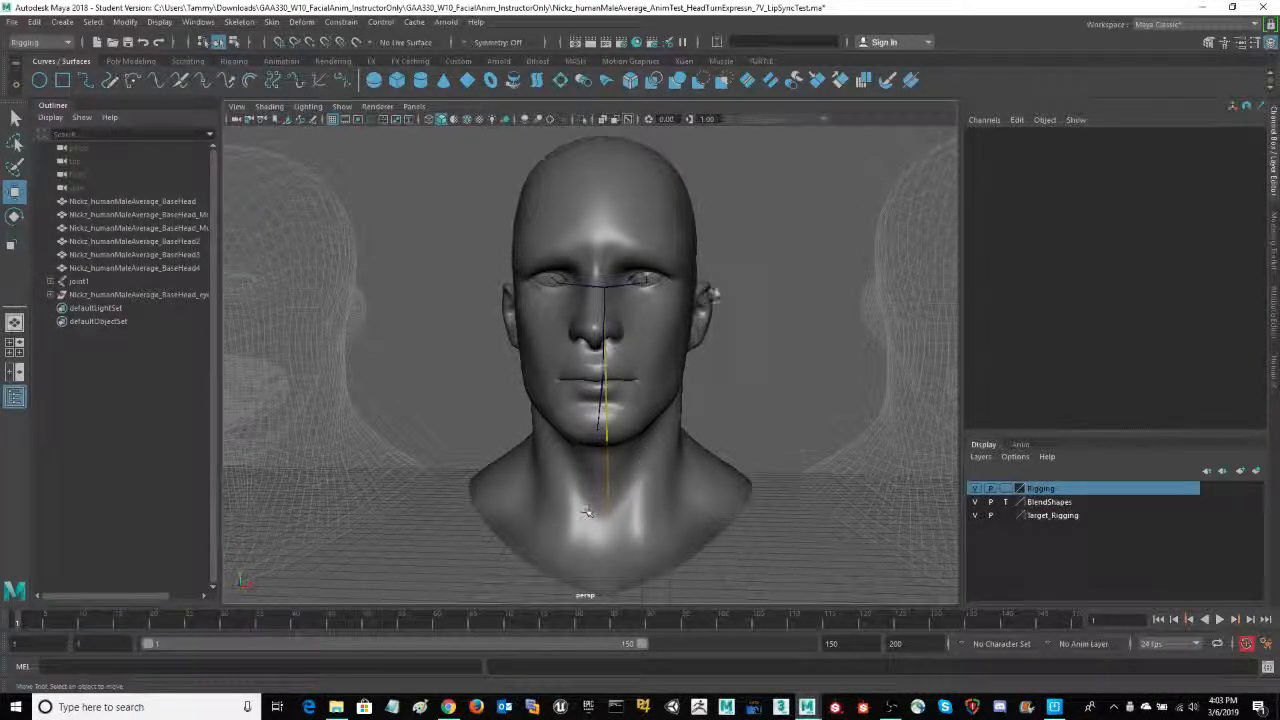
click(704, 330)
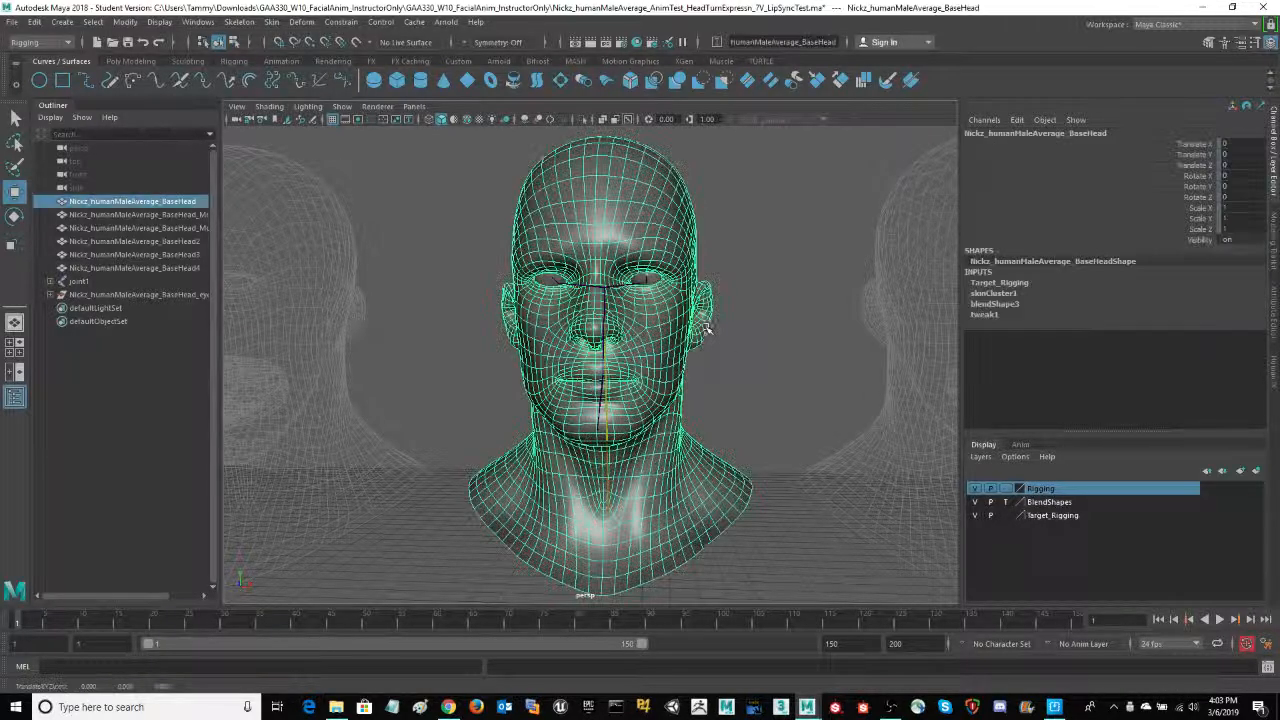
click(1006, 304)
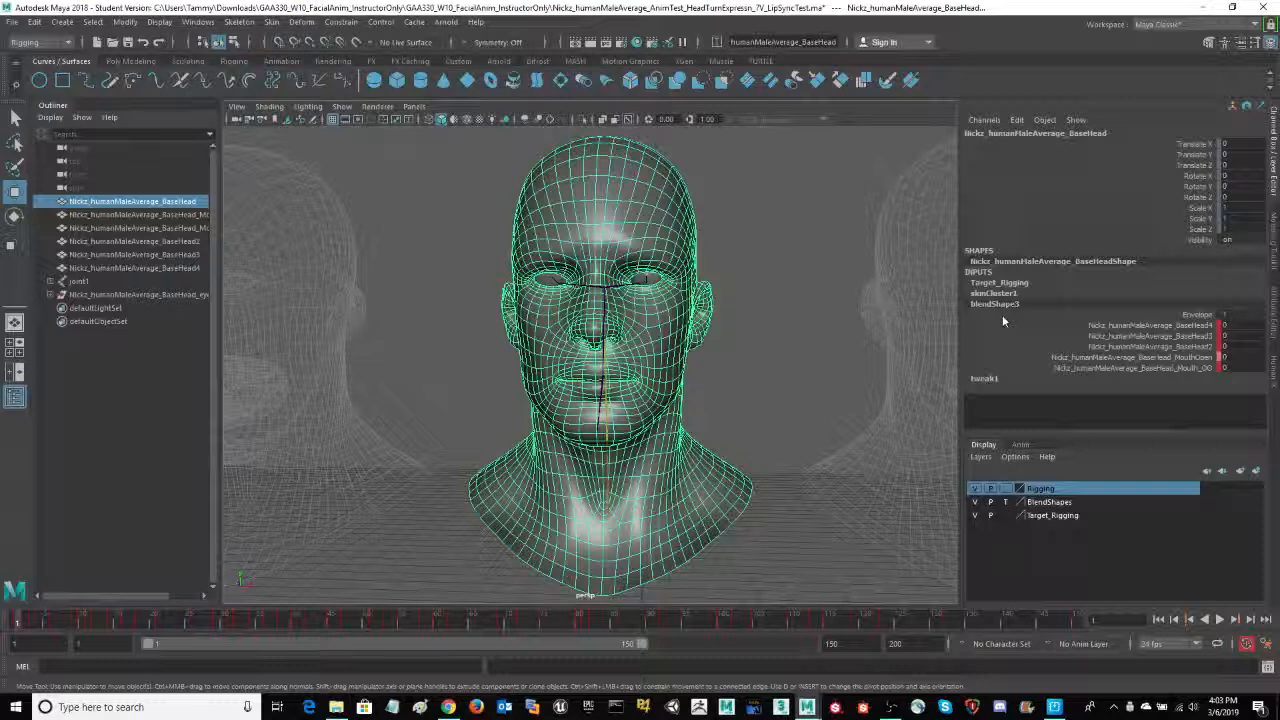
click(1142, 358)
click(1142, 347)
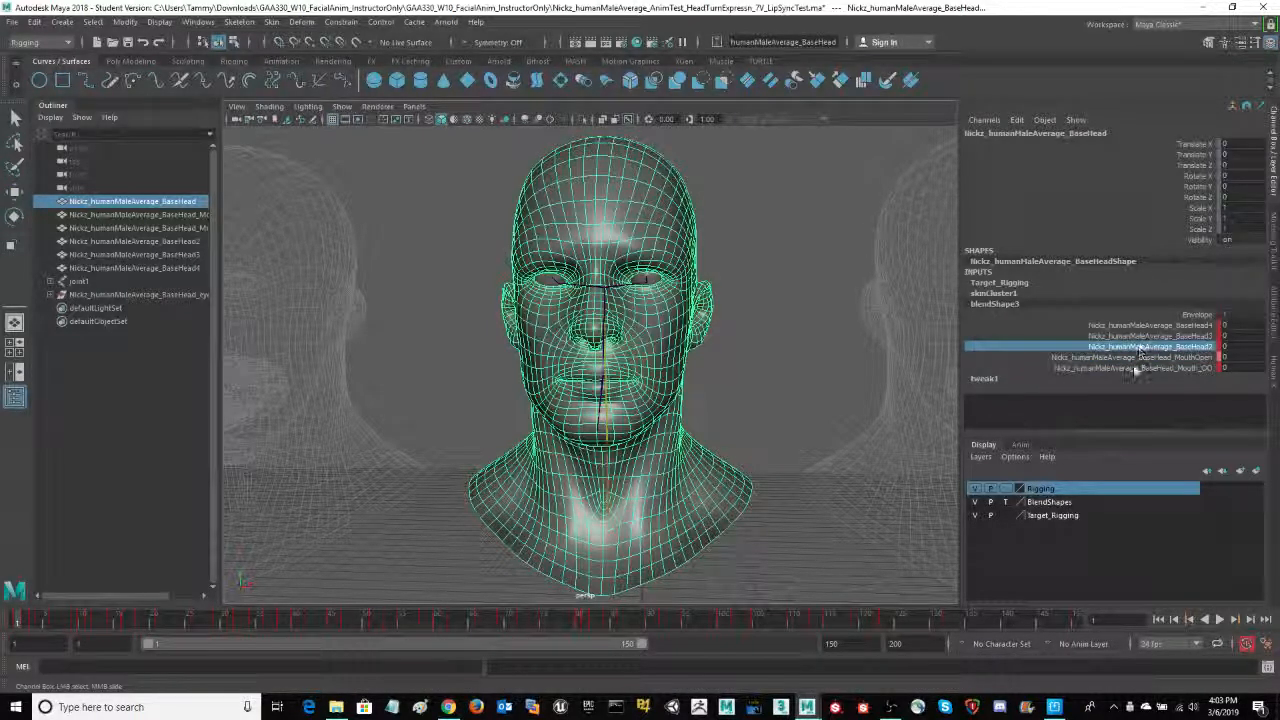
click(1135, 368)
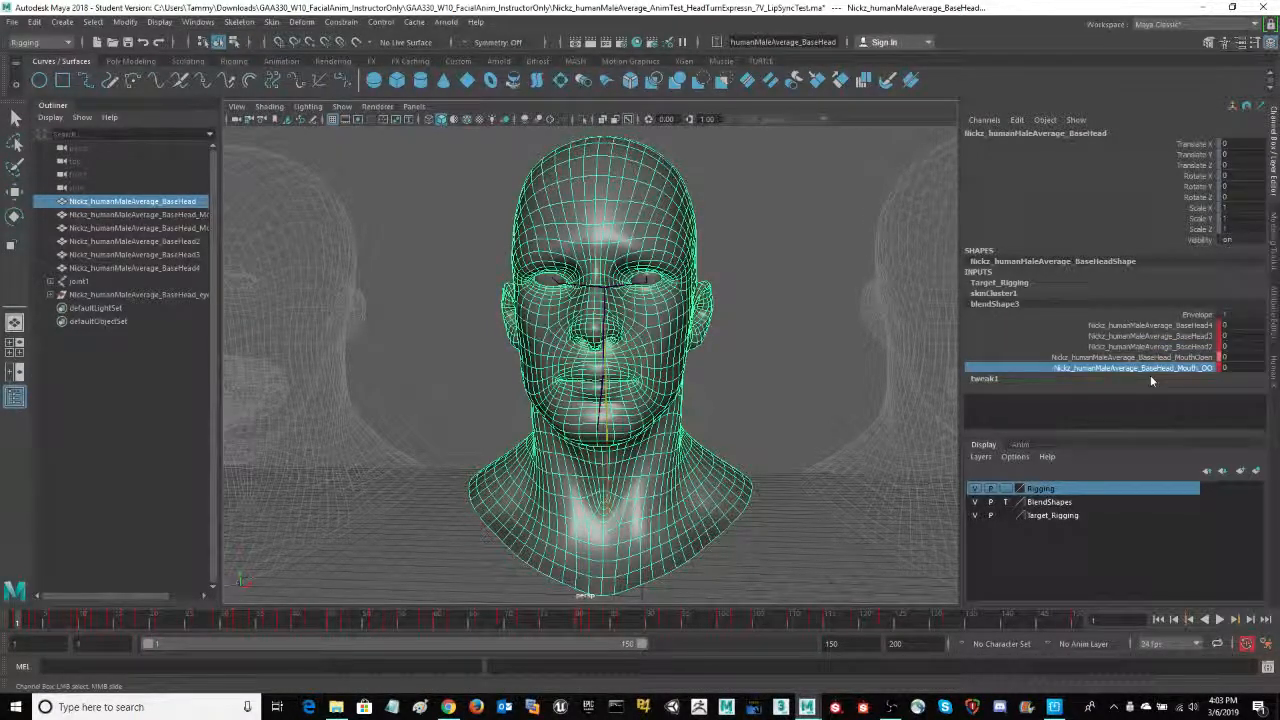
alt+drag(793, 354, 786, 351)
click(785, 352)
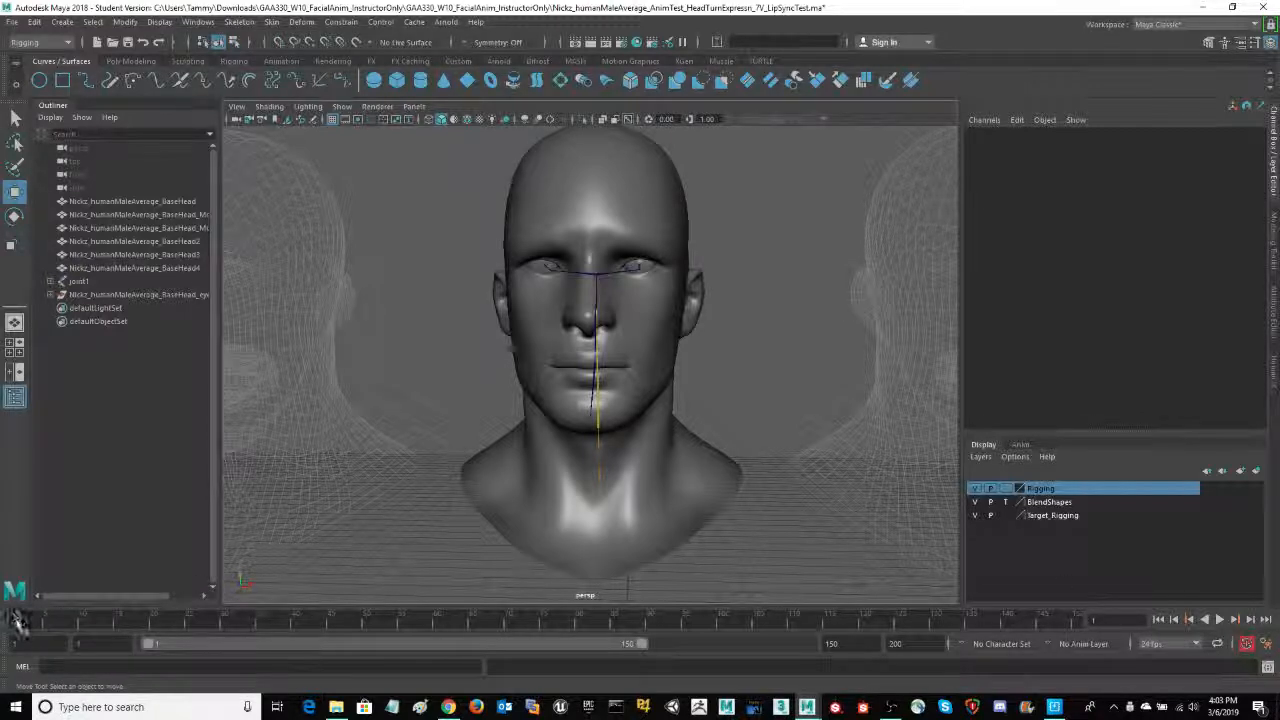
Play the head-turn and expression animation from frame 1 in the perspective view, and stop playback.
mouse_move(18, 621)
mouse_down()
mouse_move(54, 627)
mouse_move(12, 640)
mouse_up()
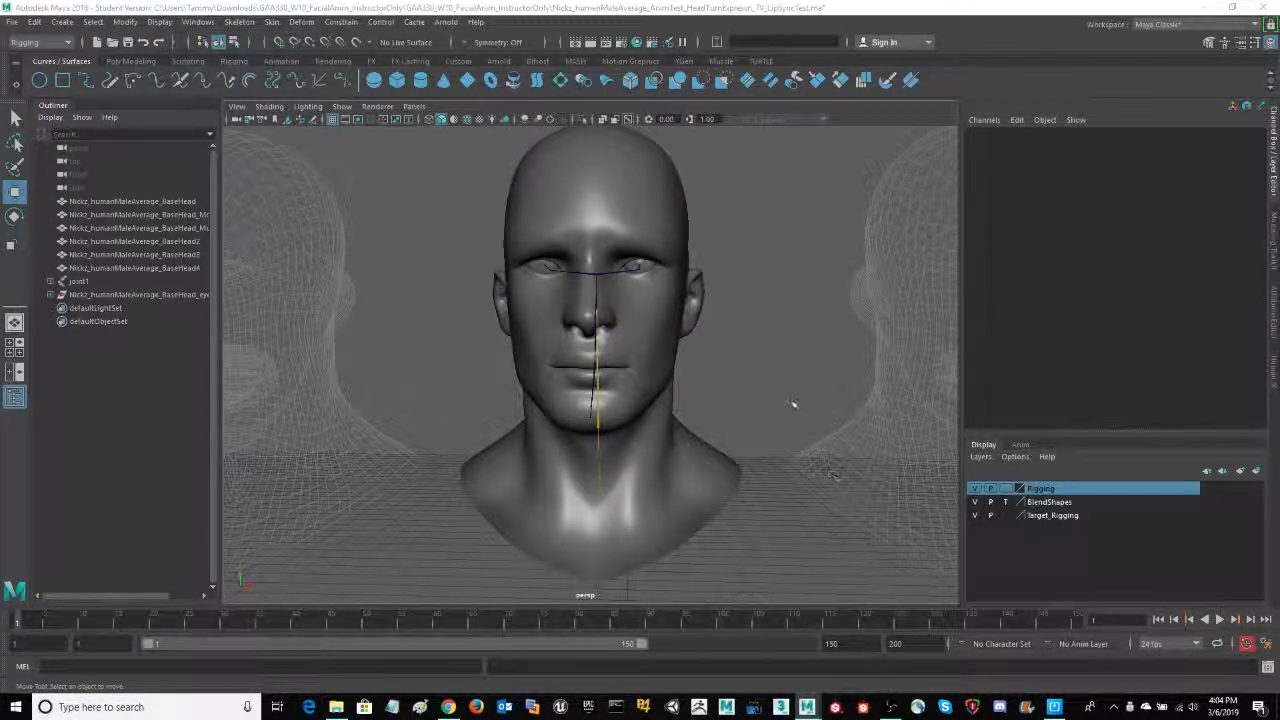
alt+drag(793, 404, 789, 411)
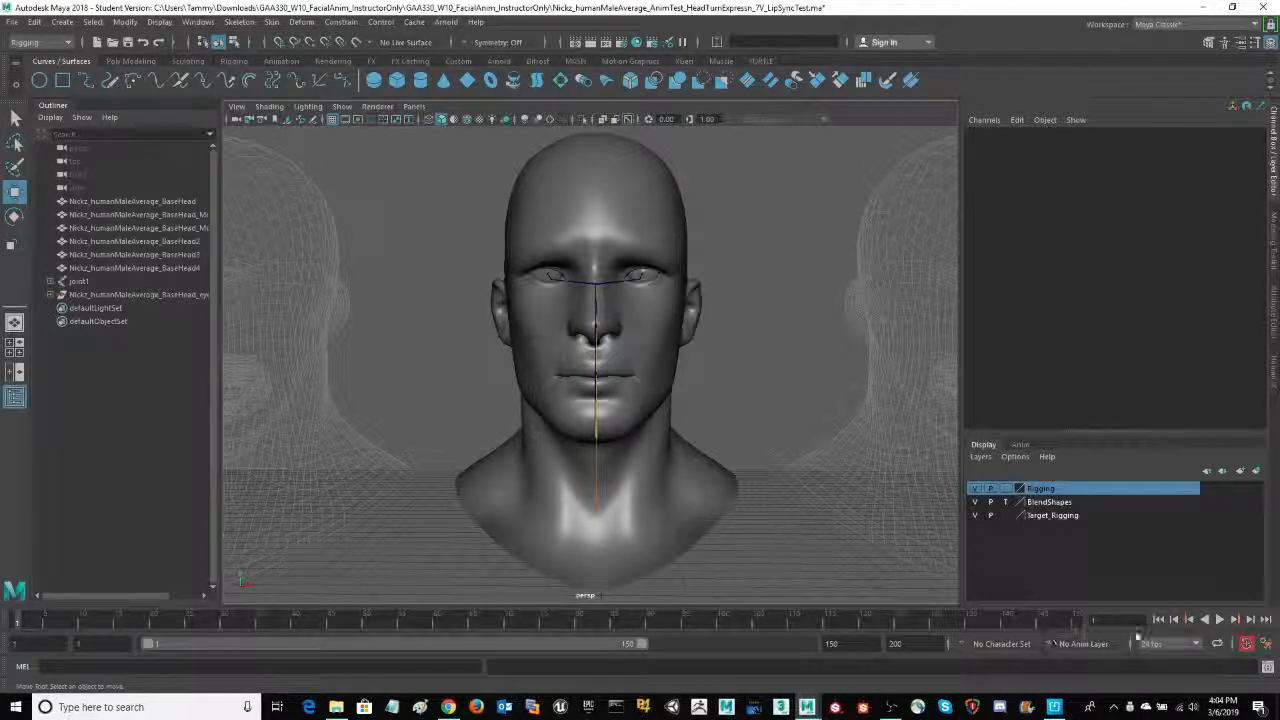
click(1219, 620)
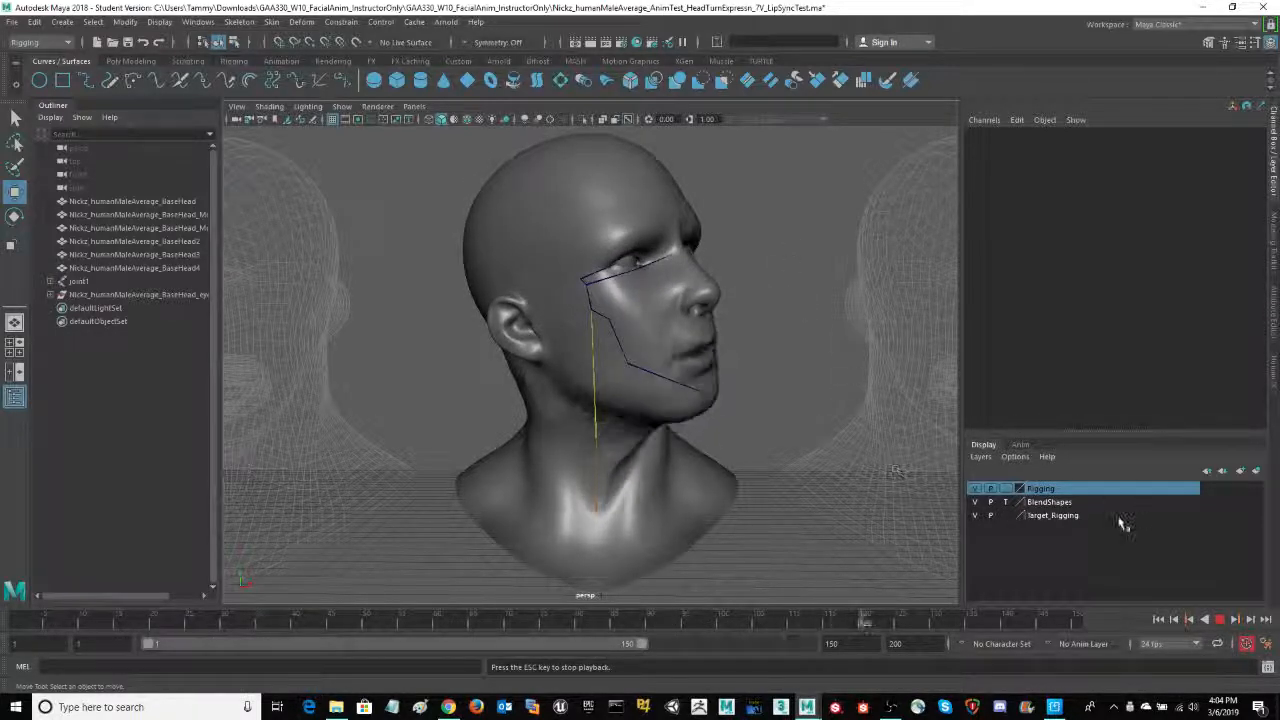
click(1219, 619)
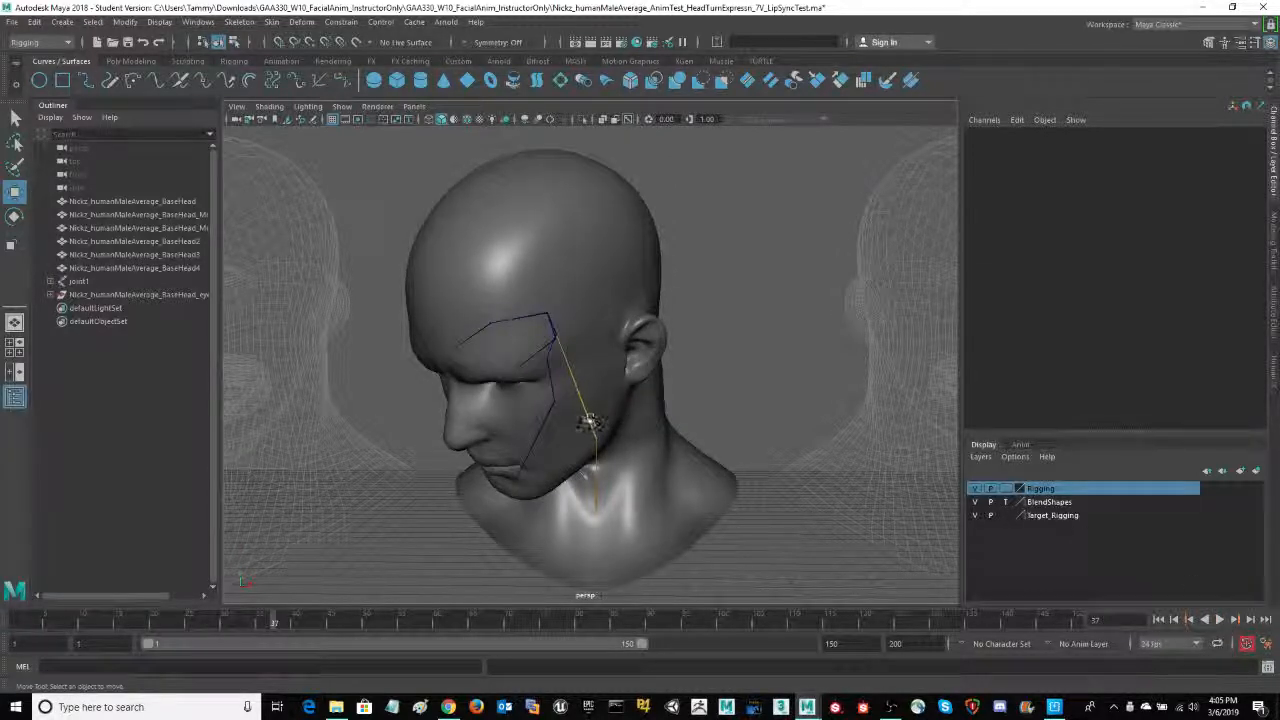
Select the neck joint joint2 to check its keyframes, return the timeline to frame 1, and activate the Move tool.
click(587, 418)
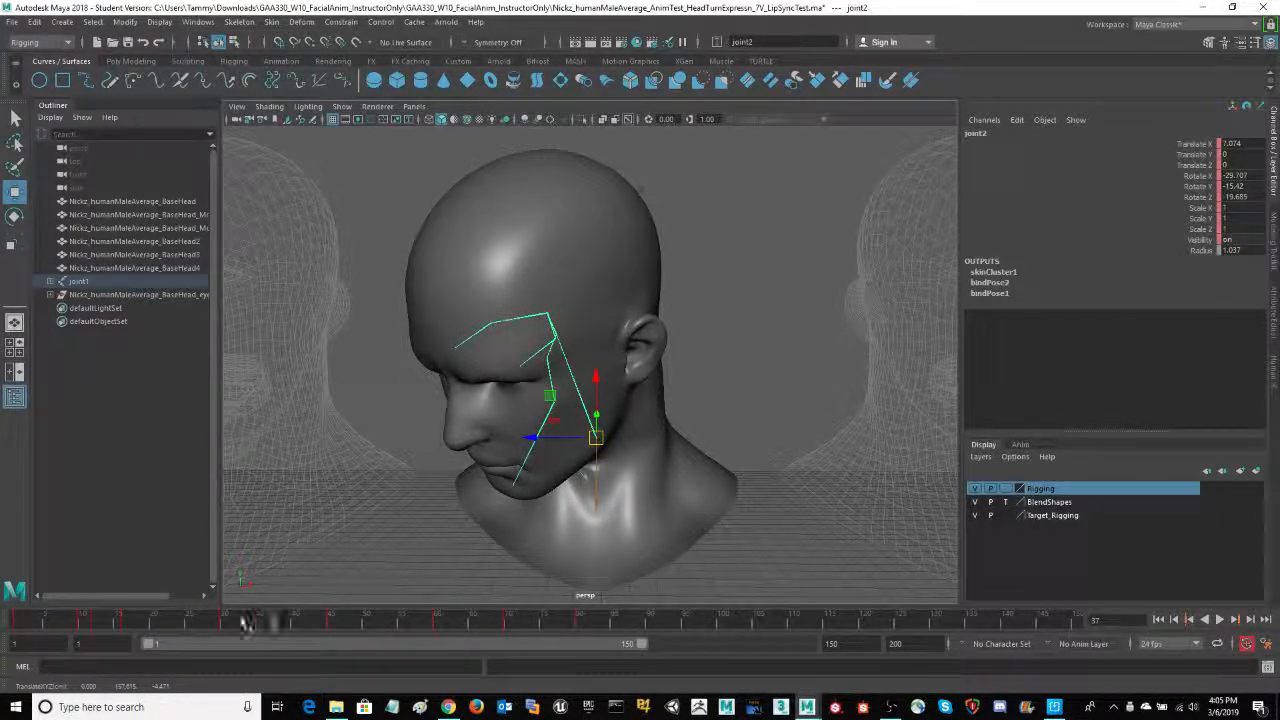
drag(241, 621, 14, 619)
key(w)
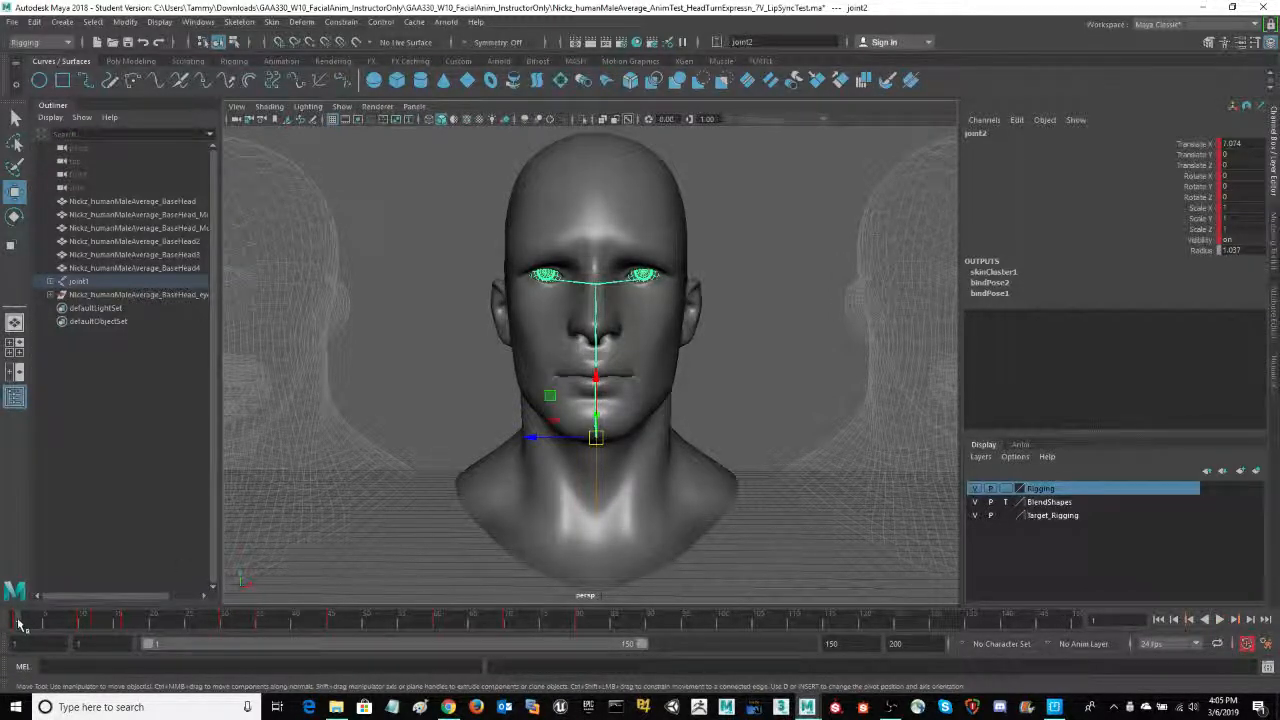
Scrub the head-turn animation between frames 1 and 25 and examine the lowered head pose from the front and from below.
mouse_move(20, 624)
mouse_down()
mouse_move(98, 628)
mouse_move(78, 643)
mouse_move(128, 645)
mouse_move(30, 648)
mouse_move(127, 644)
mouse_up()
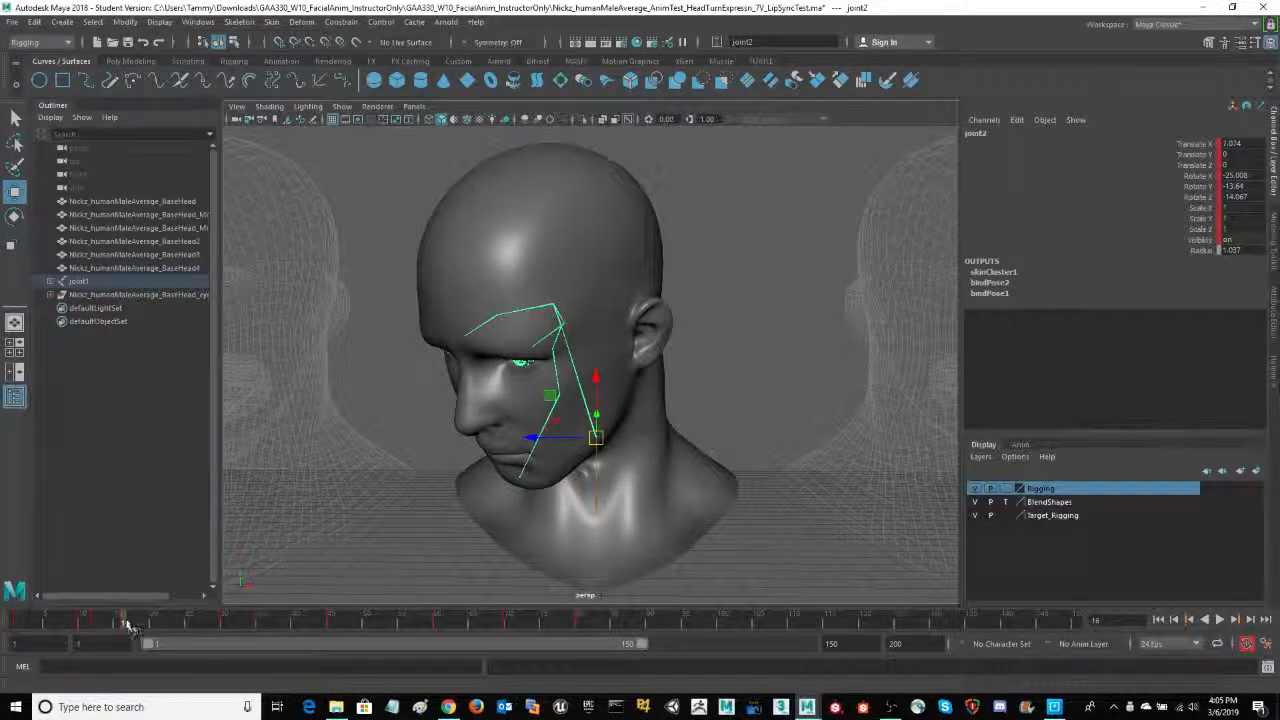
drag(126, 622, 188, 622)
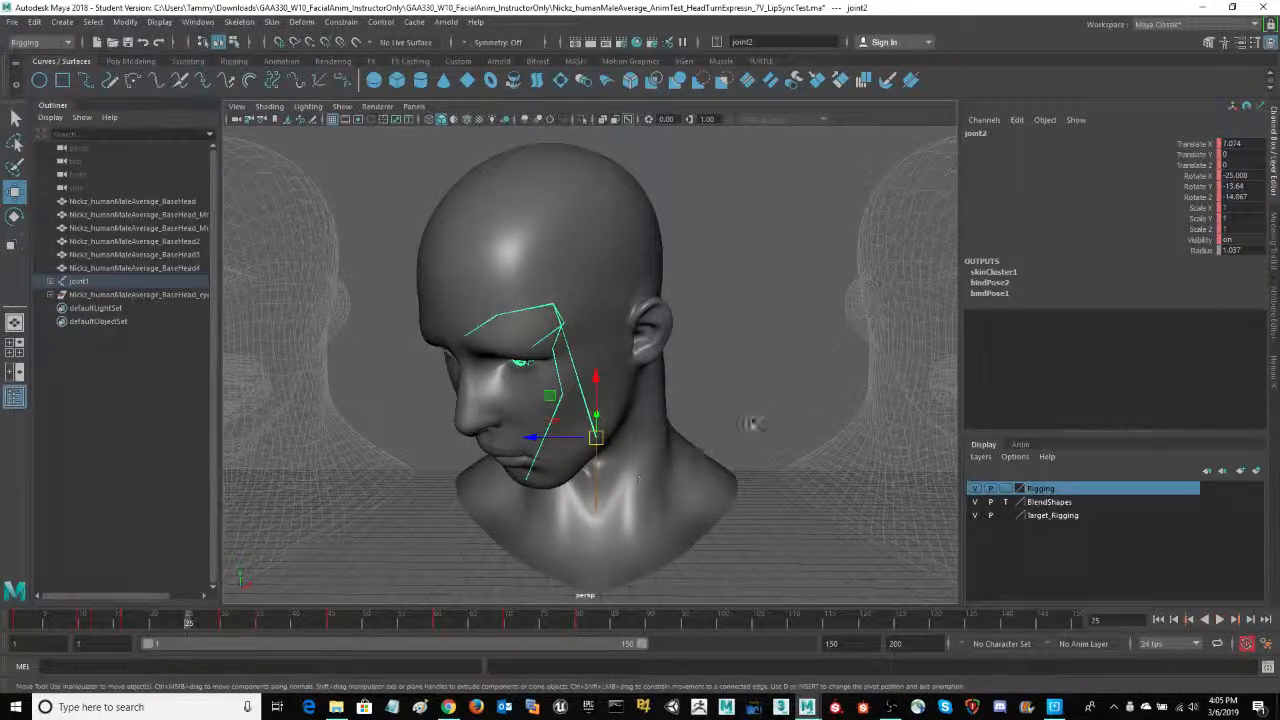
alt+drag(752, 424, 799, 377)
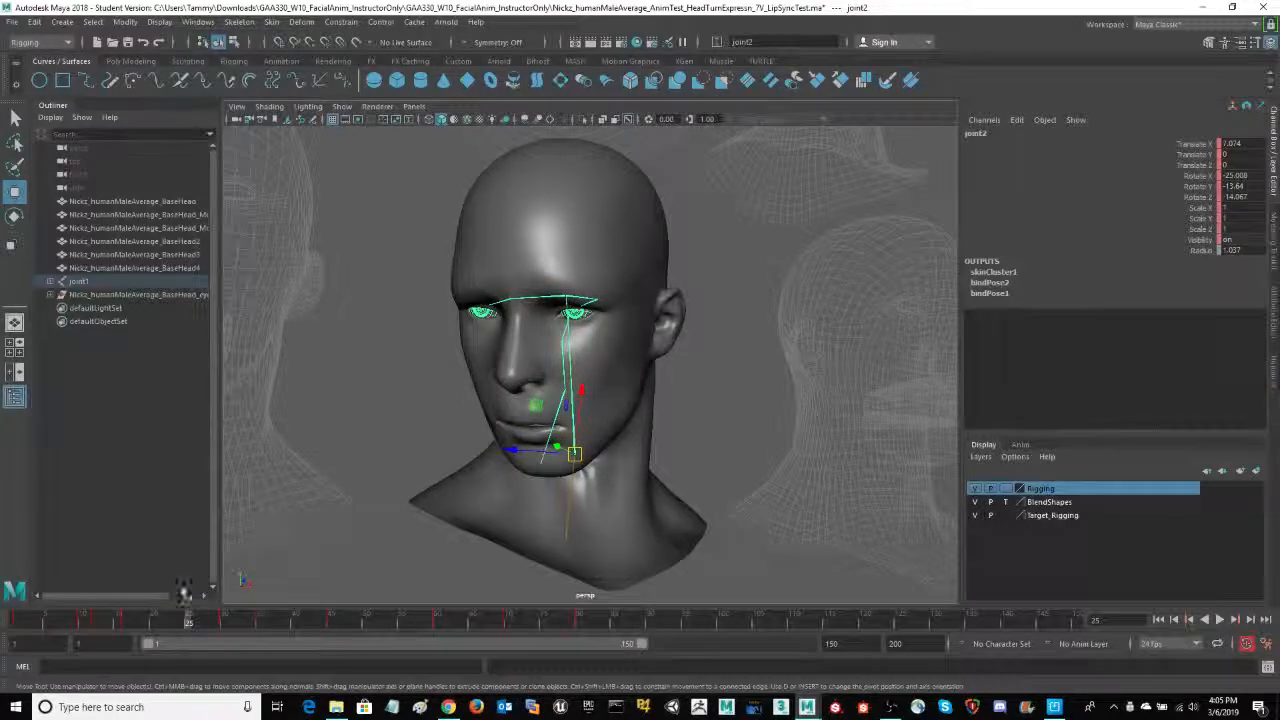
mouse_move(188, 620)
mouse_down()
mouse_move(114, 618)
mouse_move(218, 622)
mouse_move(158, 624)
mouse_move(226, 632)
mouse_move(135, 630)
mouse_move(272, 650)
mouse_move(137, 650)
mouse_up()
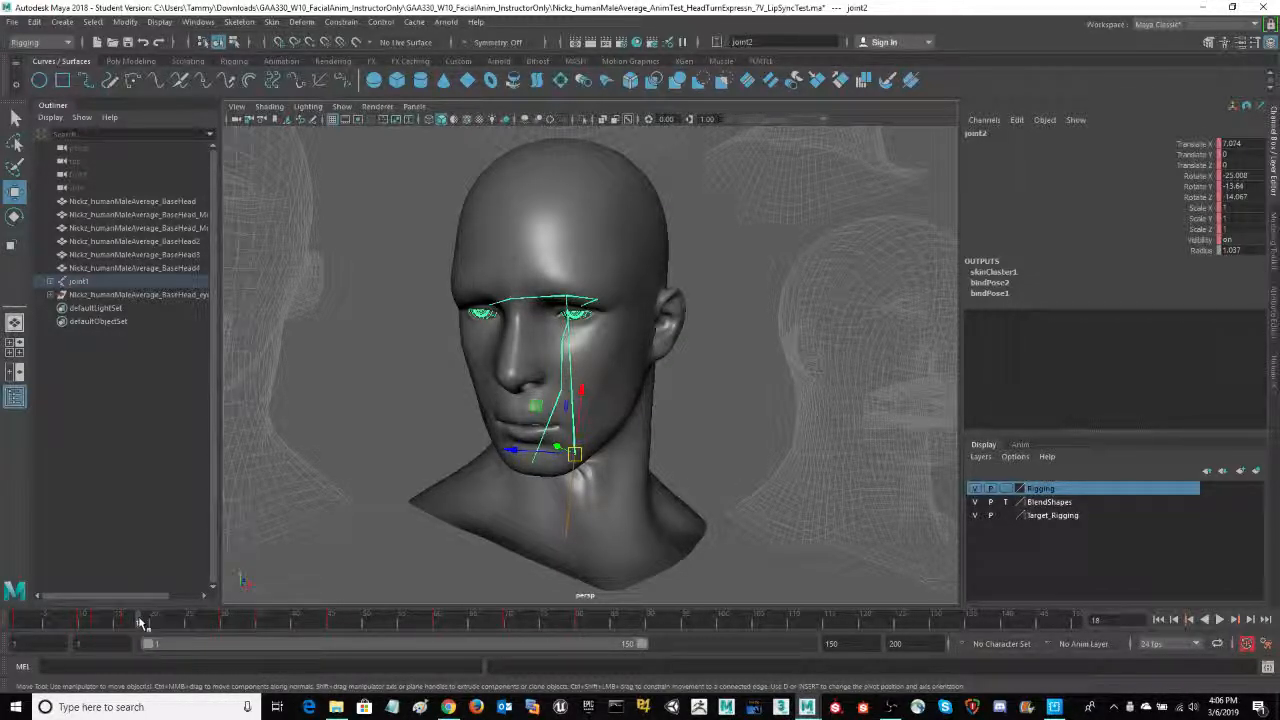
Play the head turn from frame 18, and scrub on to frame 91 to examine the raised, turned head.
key(alt+v)
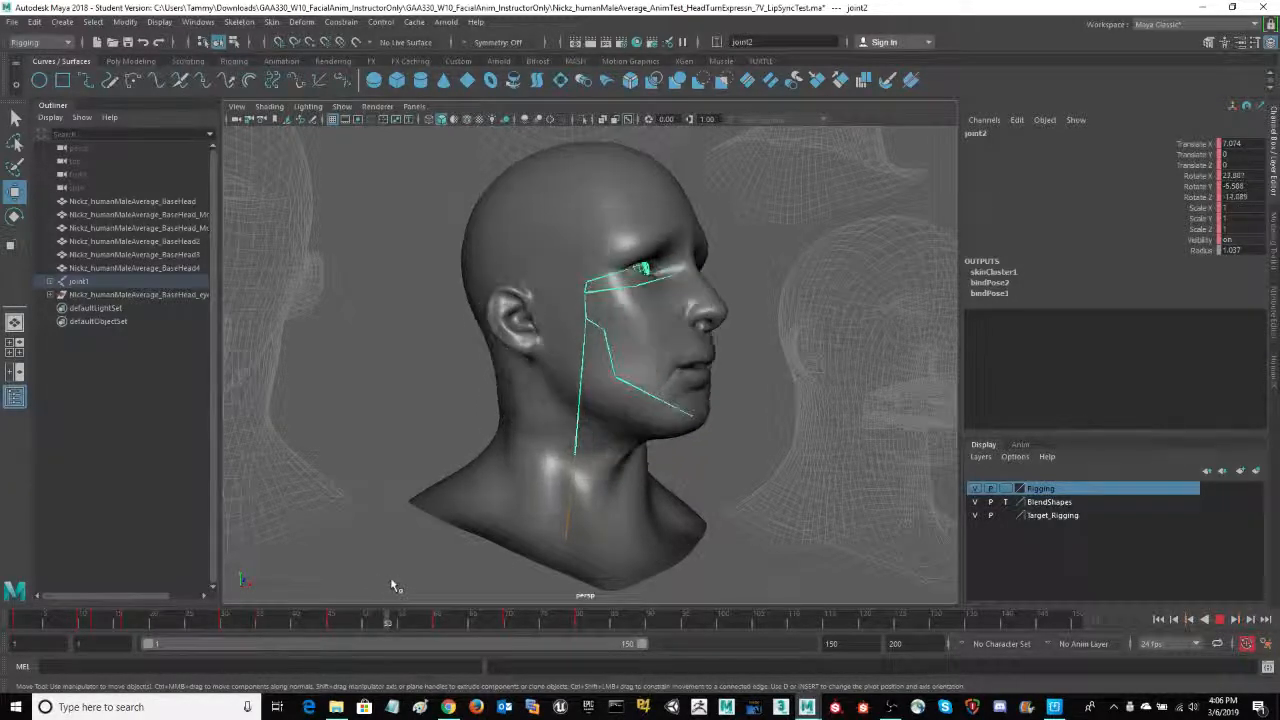
click(395, 619)
alt+drag(456, 551, 340, 450)
drag(396, 621, 667, 664)
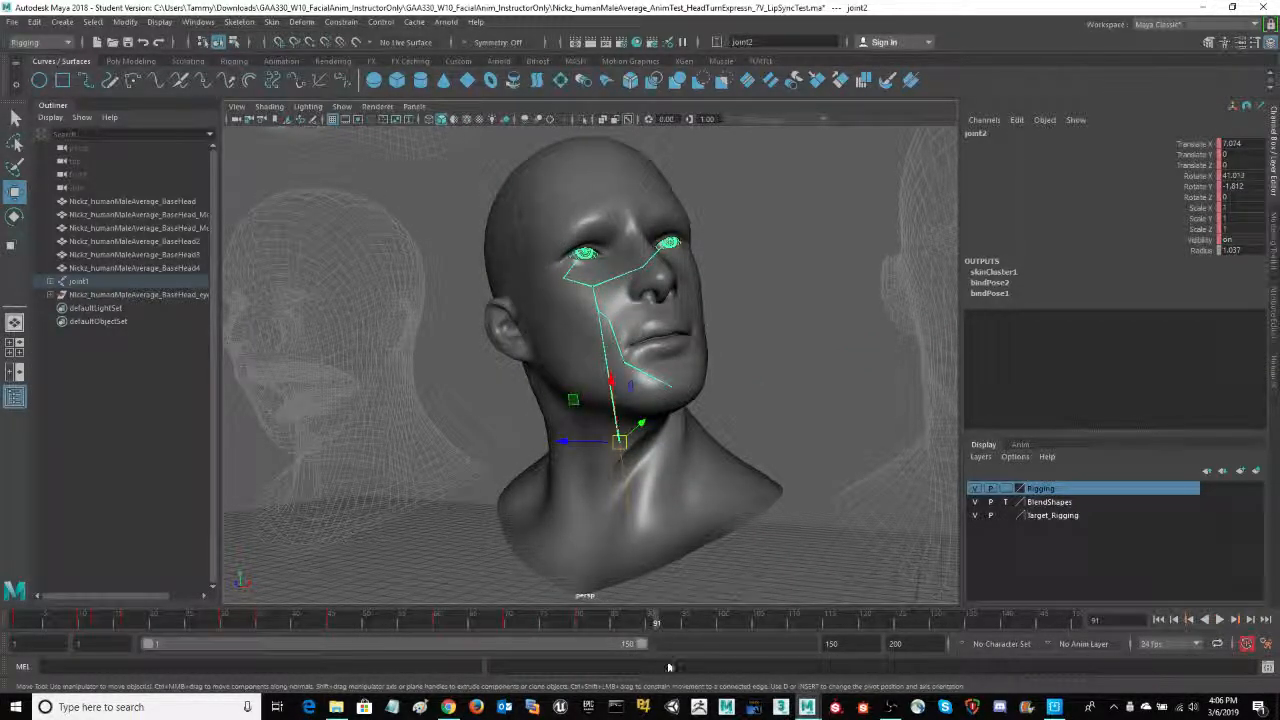
Select the jaw joint joint4, check its keyframes, and scrub to frame 129 to examine the opening mouth from several angles.
click(609, 320)
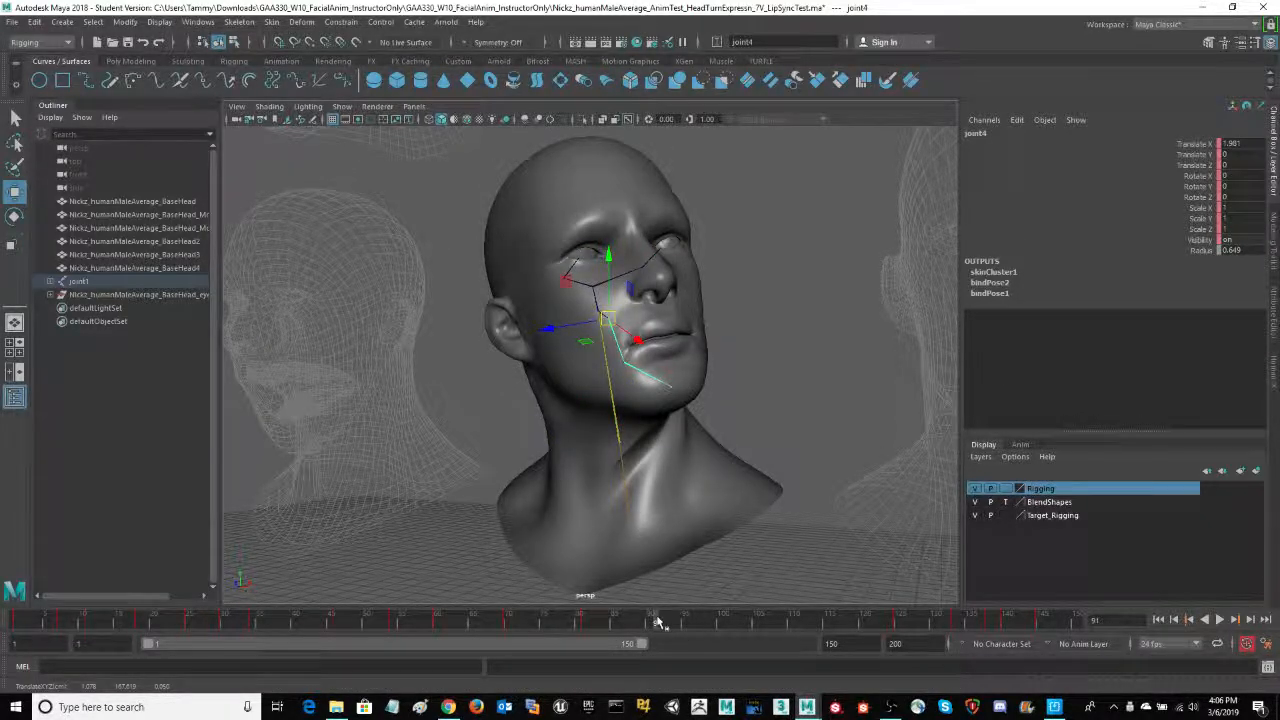
drag(672, 640, 609, 640)
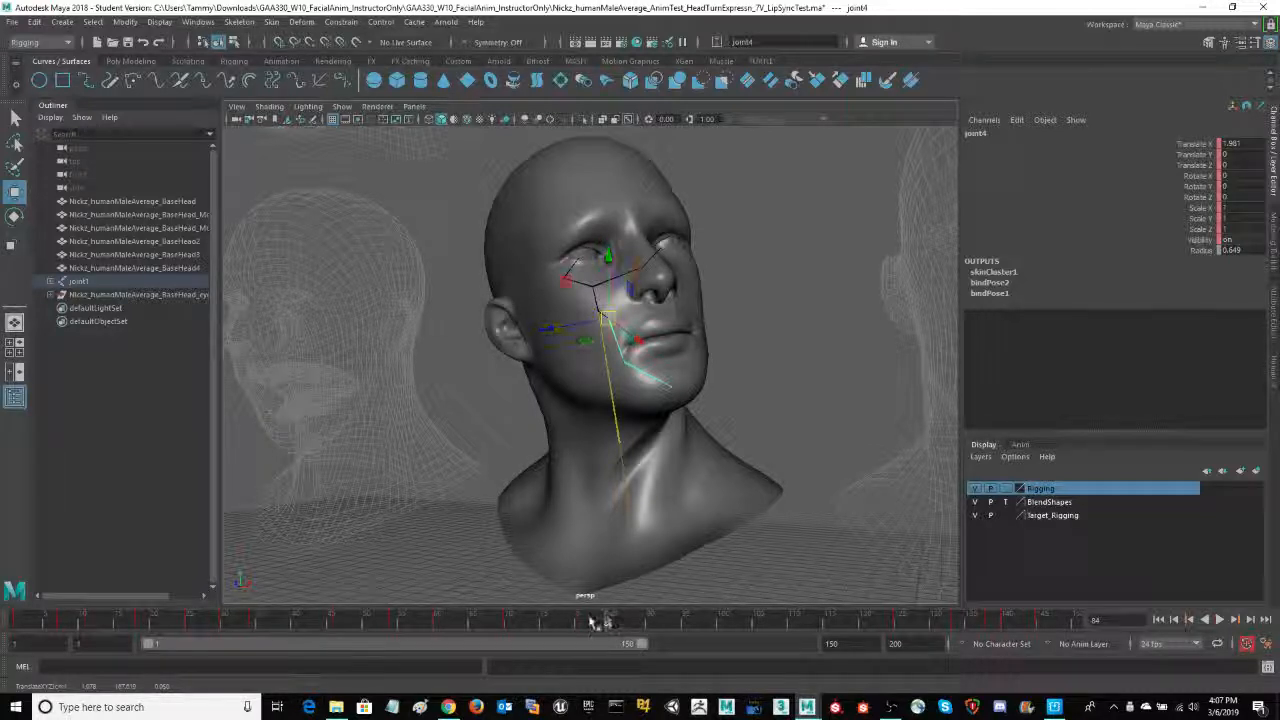
mouse_move(596, 625)
mouse_down()
mouse_move(934, 631)
mouse_move(893, 624)
mouse_move(926, 622)
mouse_up()
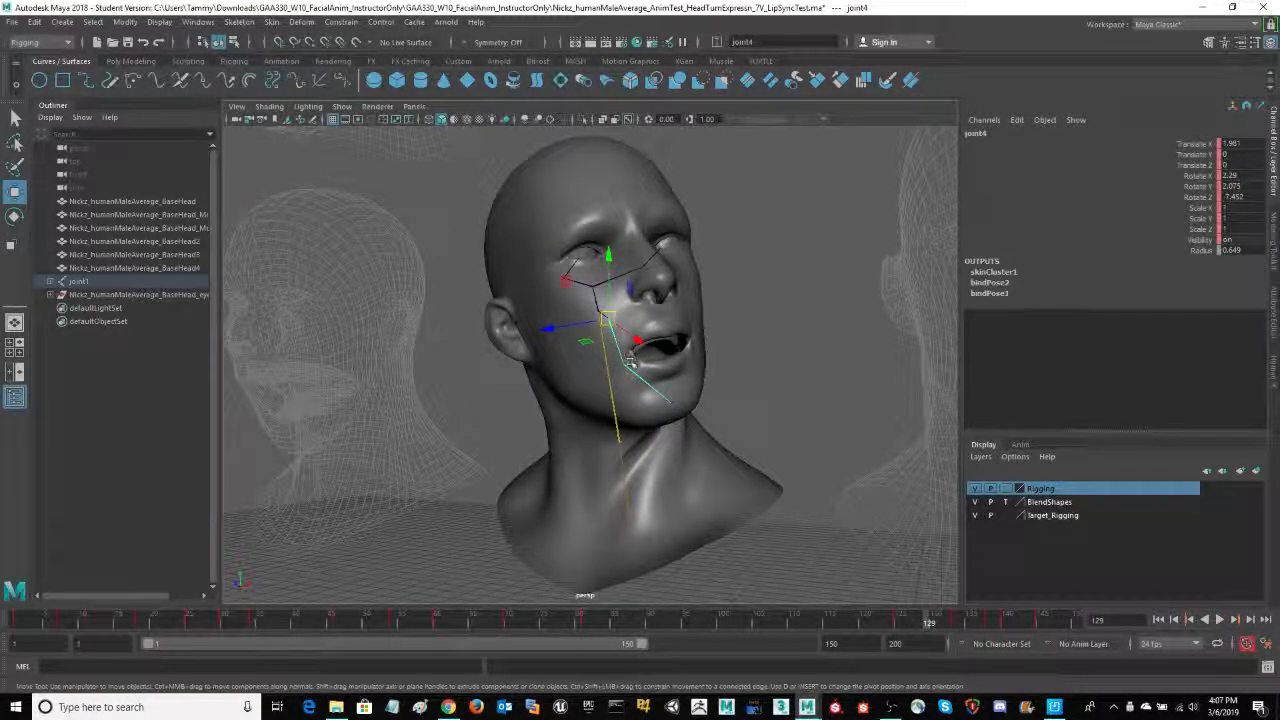
alt+drag(816, 404, 840, 395)
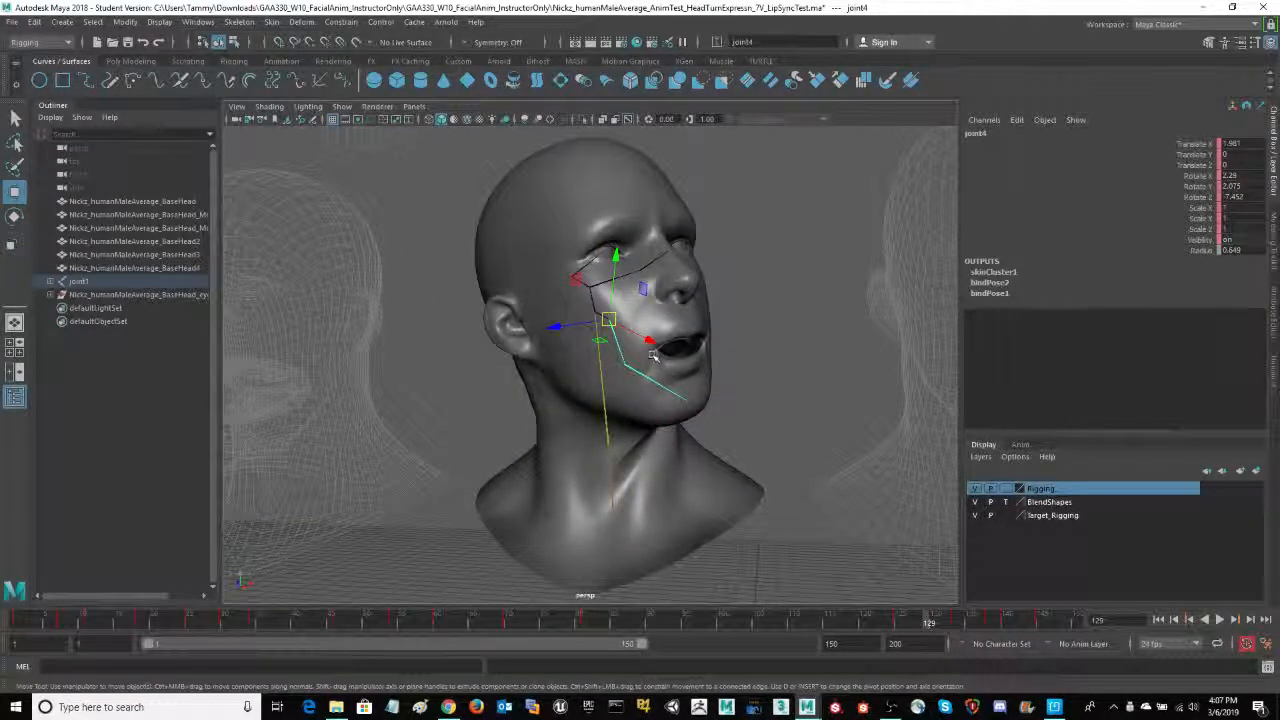
alt+drag(891, 443, 805, 423)
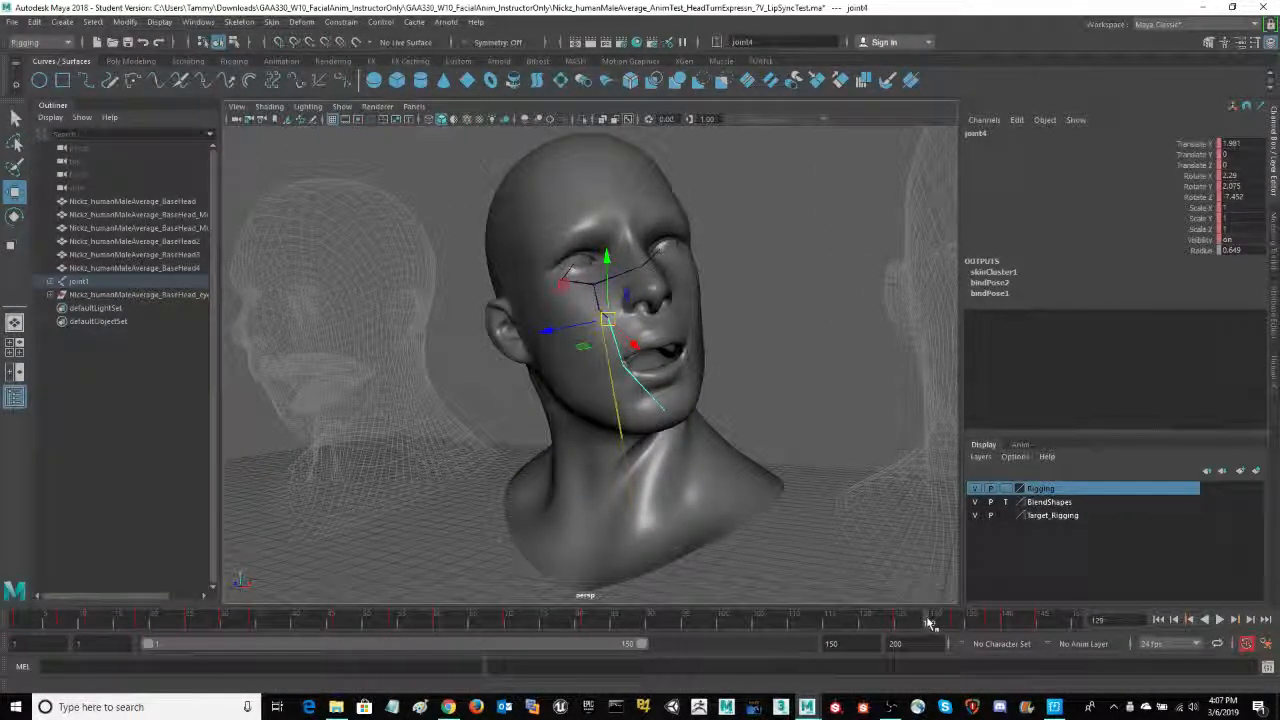
Play the jaw animation on from frame 129, examining the open mouth at frames 133 and 140.
key(alt+v)
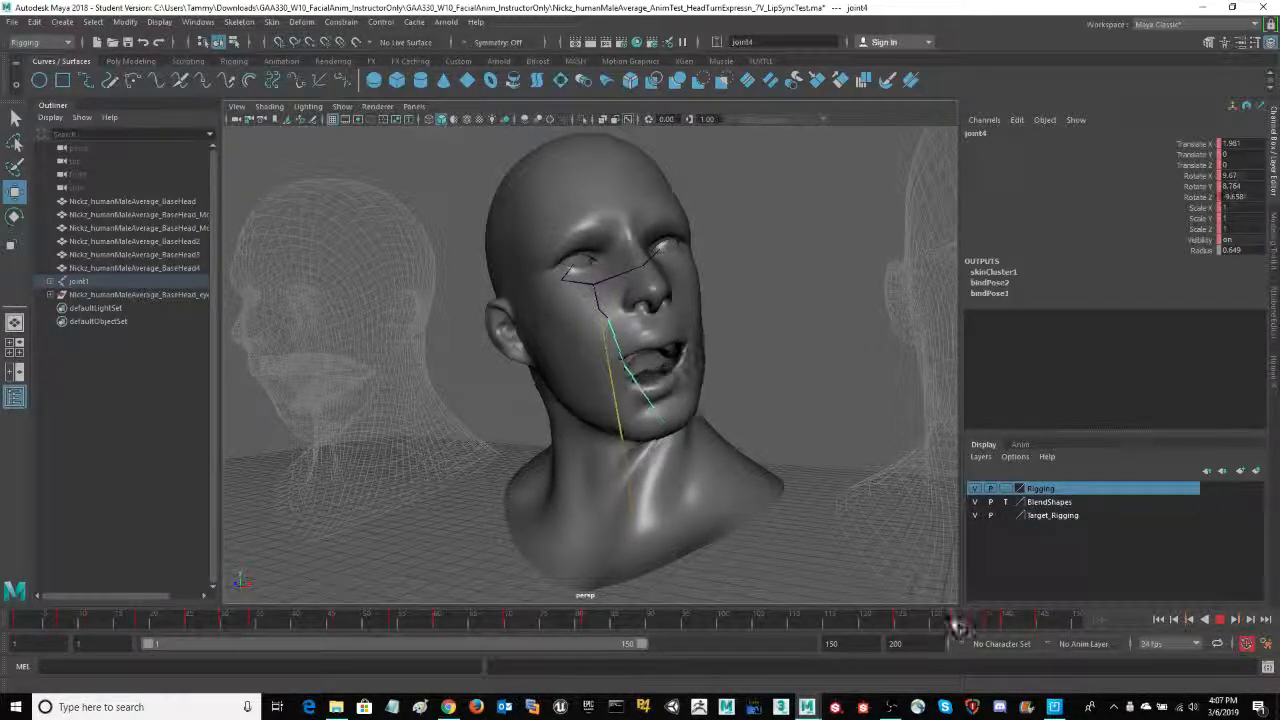
click(957, 625)
alt+drag(780, 402, 790, 400)
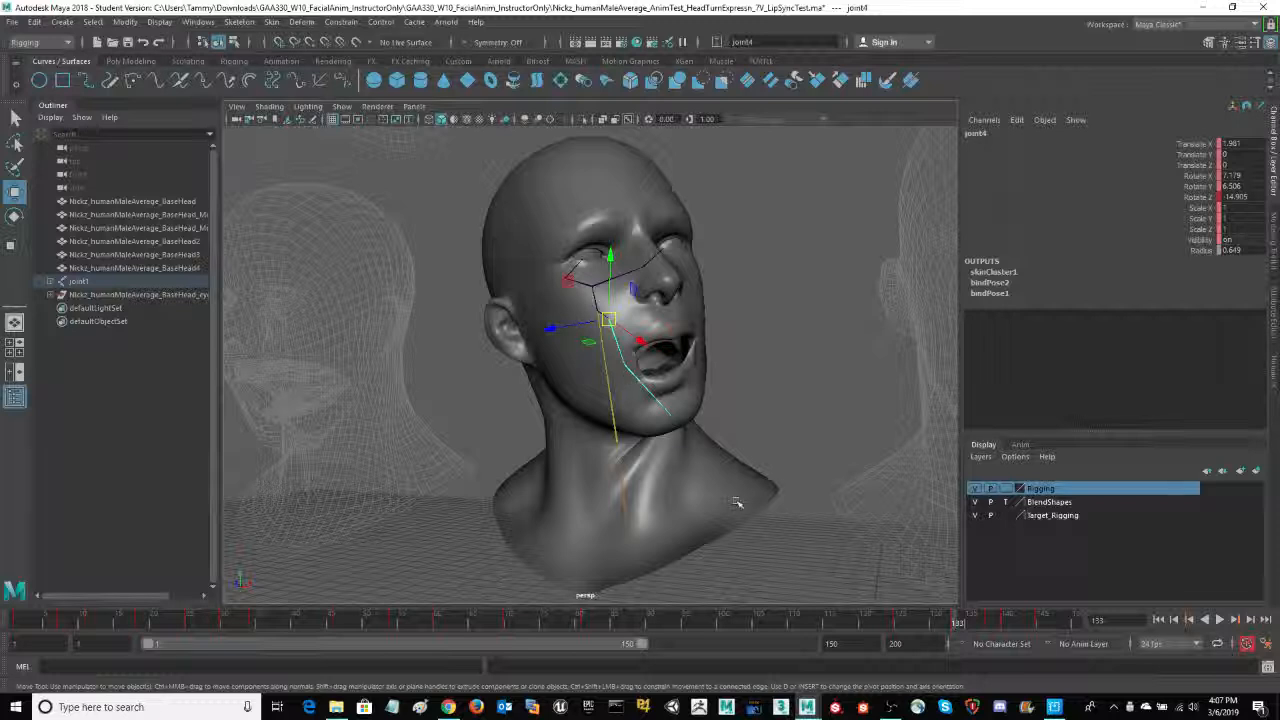
key(alt+v)
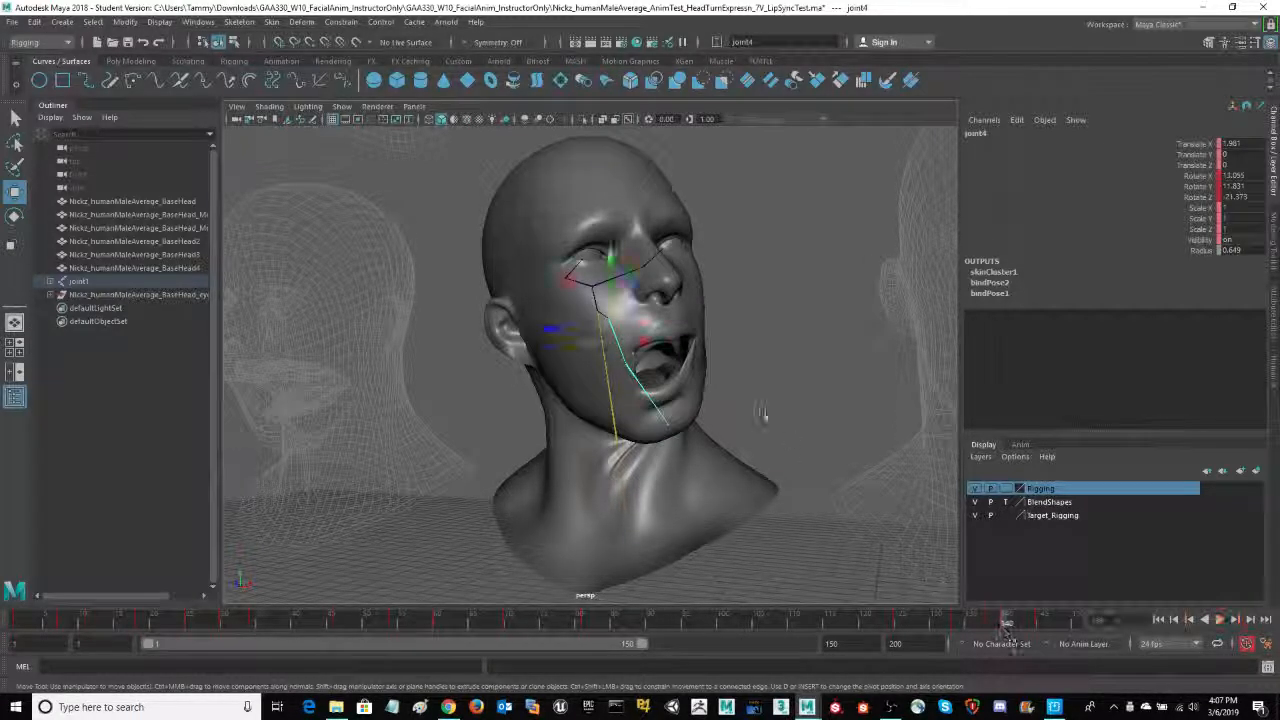
alt+drag(764, 417, 650, 341)
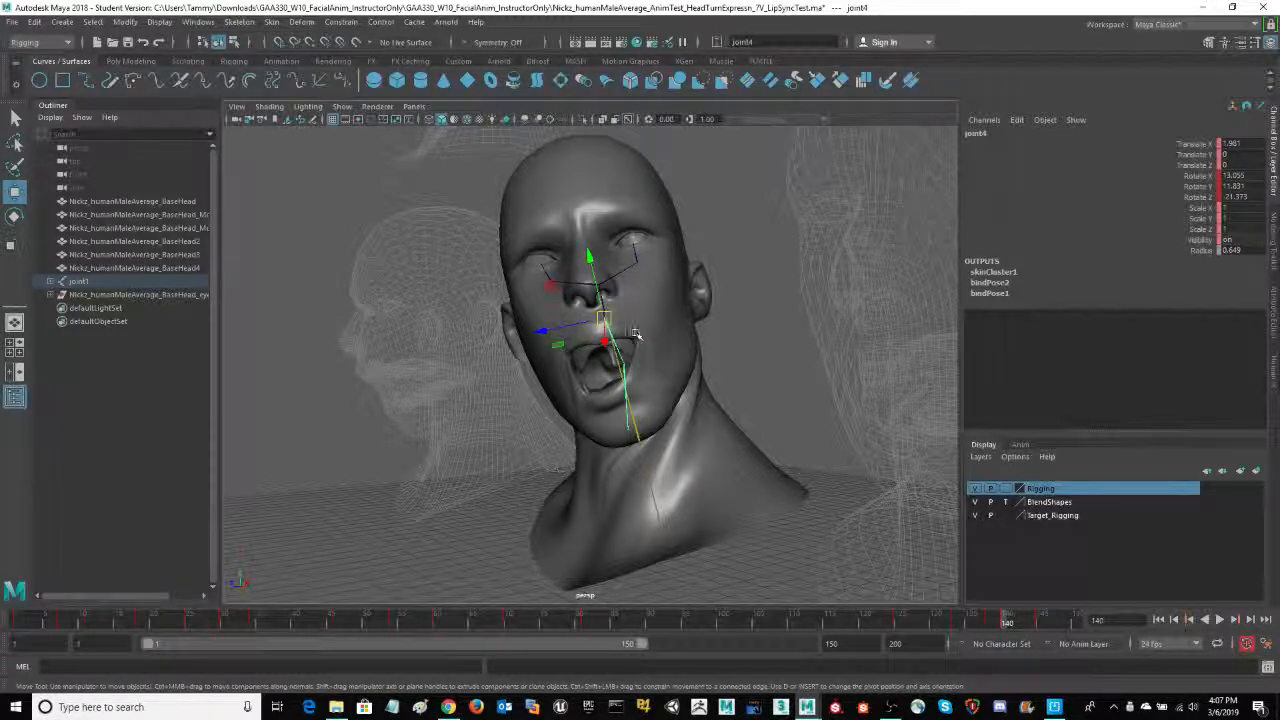
mouse_move(784, 350)
alt+mouse_down()
mouse_move(808, 346)
mouse_move(778, 348)
alt+mouse_up()
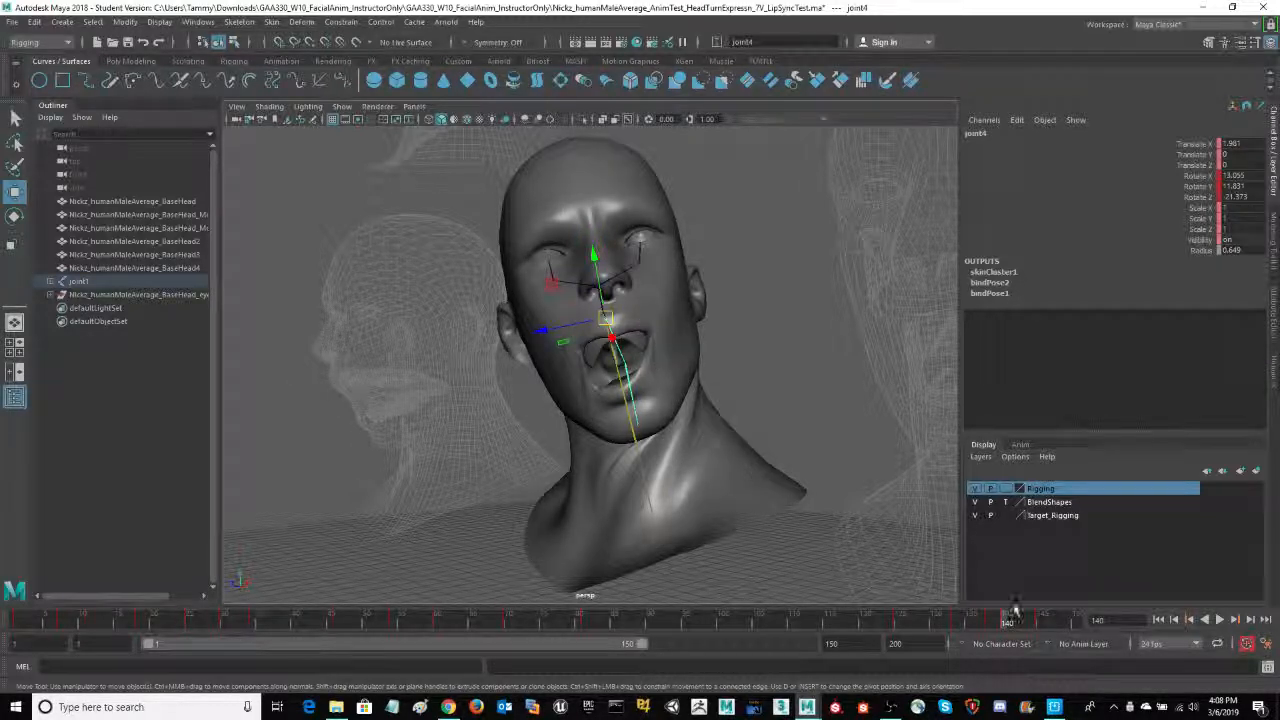
Play the jaw closing from frame 140, and go back to frame 137 to examine the mouth from two angles.
key(alt+v)
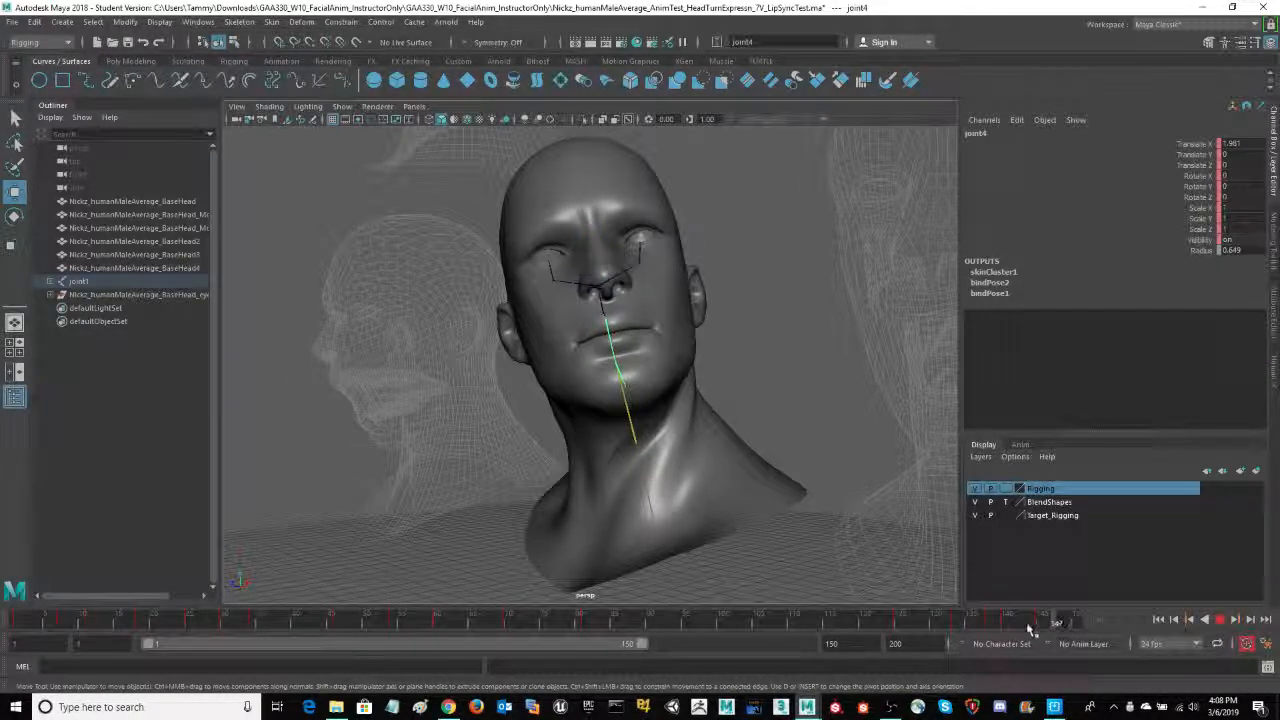
mouse_move(1013, 630)
mouse_down()
mouse_move(960, 637)
mouse_move(986, 635)
mouse_up()
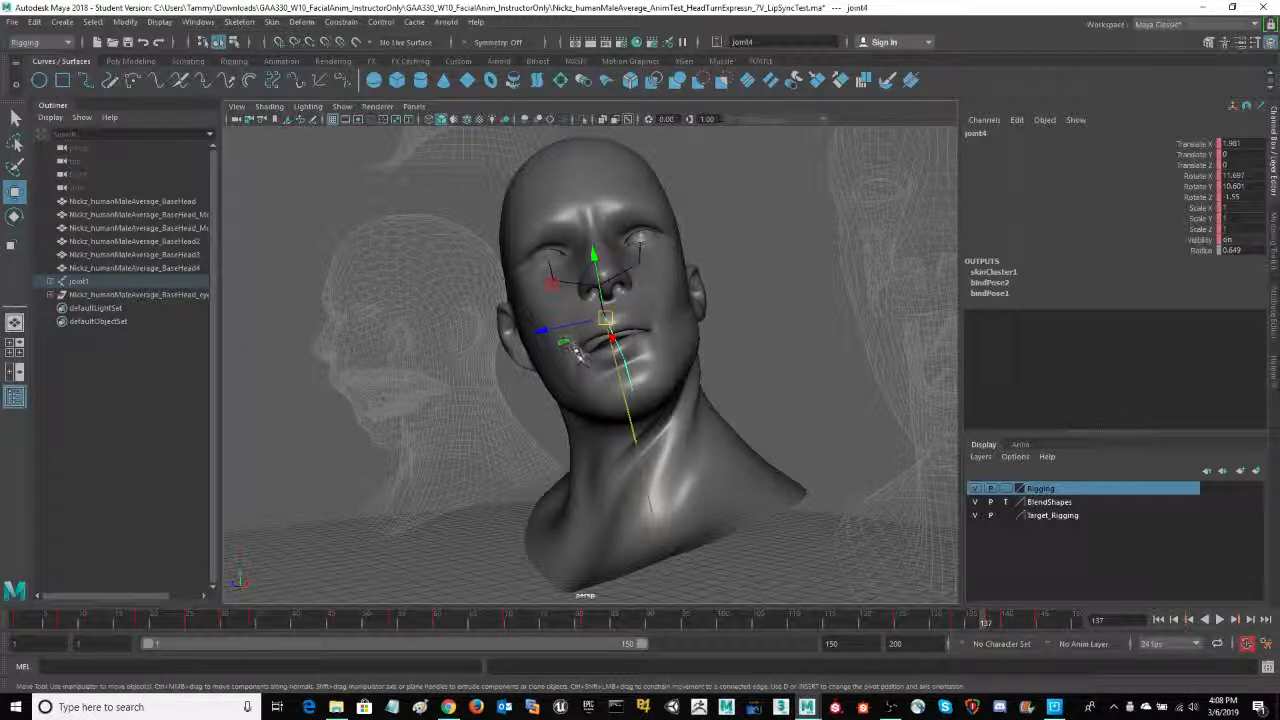
alt+drag(823, 471, 866, 431)
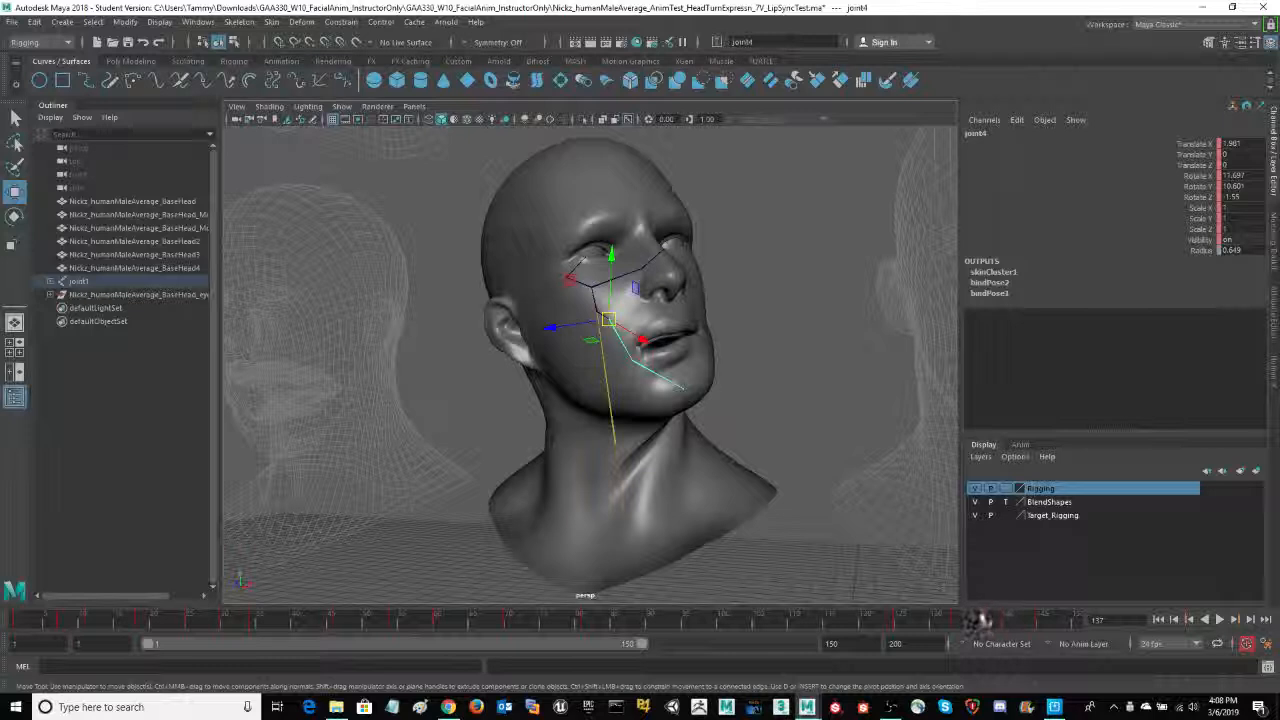
Return to frame 102 and scrub the mouth shapes up to about frame 129 and back to frame 123 with the head in profile.
mouse_move(985, 622)
mouse_down()
mouse_move(1055, 622)
mouse_move(850, 624)
mouse_move(738, 644)
mouse_up()
alt+drag(787, 450, 814, 452)
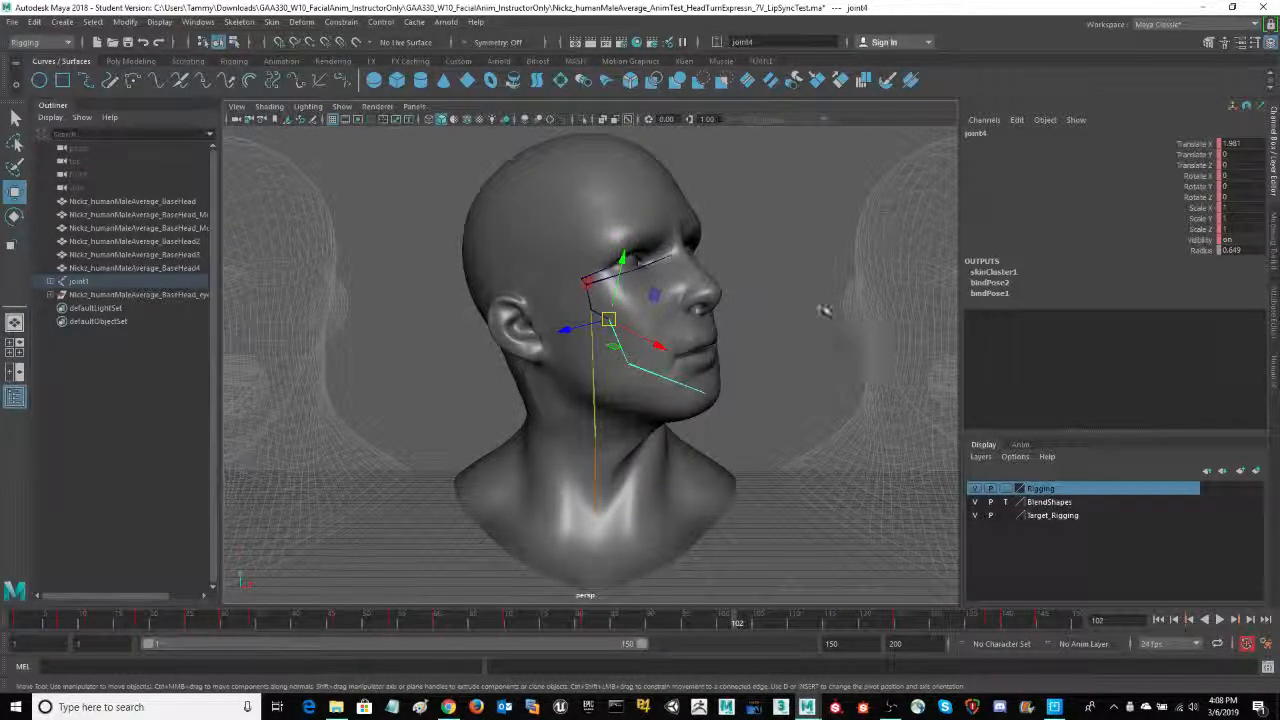
drag(735, 620, 877, 625)
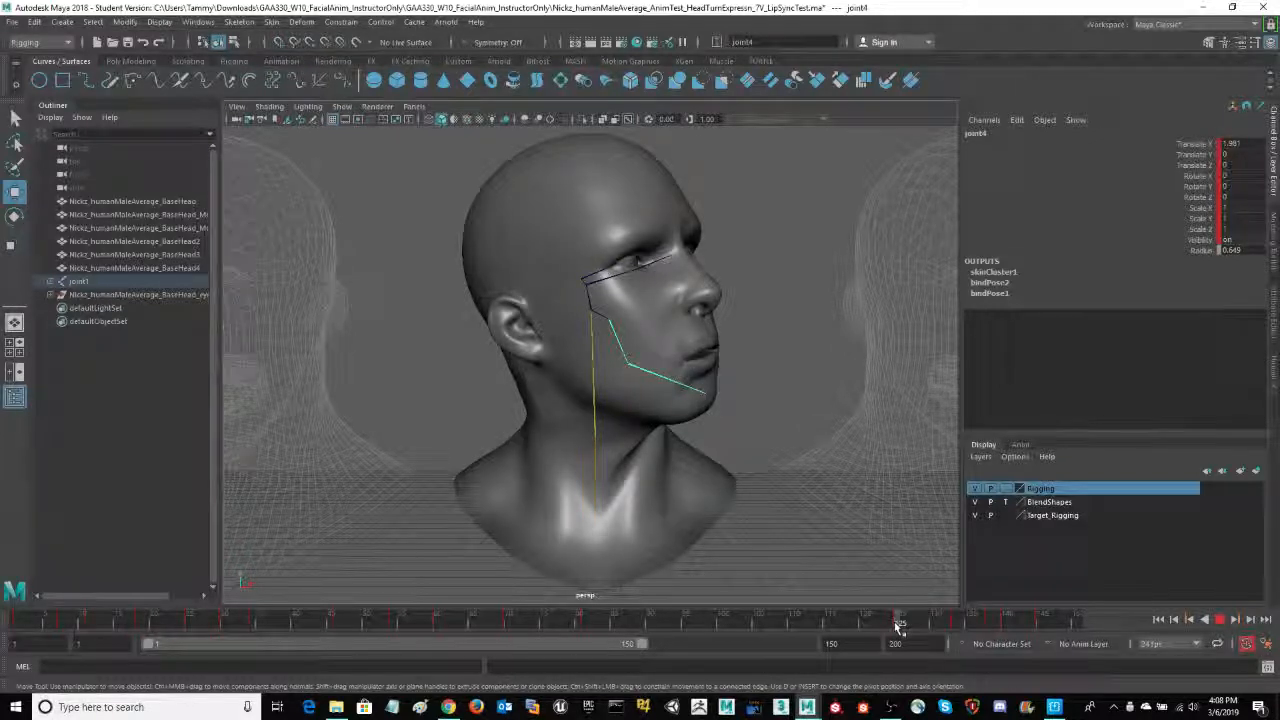
mouse_move(920, 627)
mouse_down()
mouse_move(983, 622)
mouse_move(930, 625)
mouse_up()
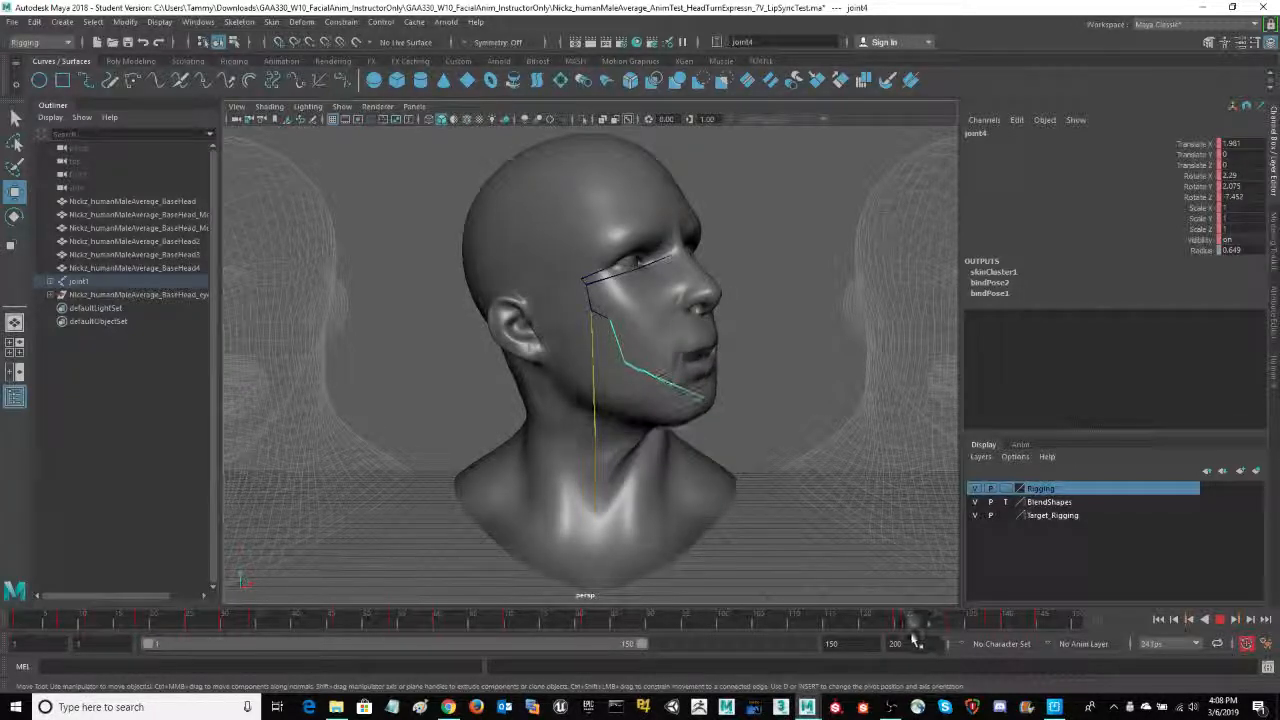
mouse_move(895, 644)
mouse_down()
mouse_move(570, 640)
mouse_move(887, 640)
mouse_up()
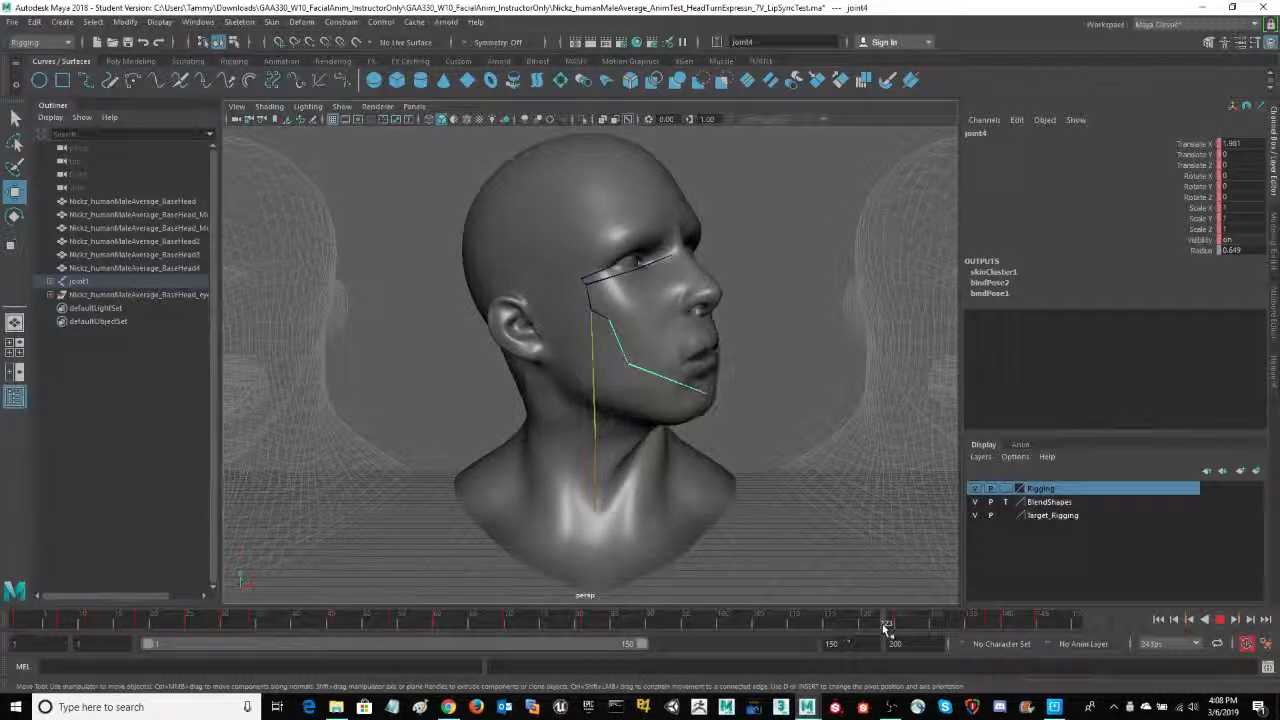
Play the mouth animation from frame 123 with the face in three-quarter view.
alt+drag(789, 363, 729, 372)
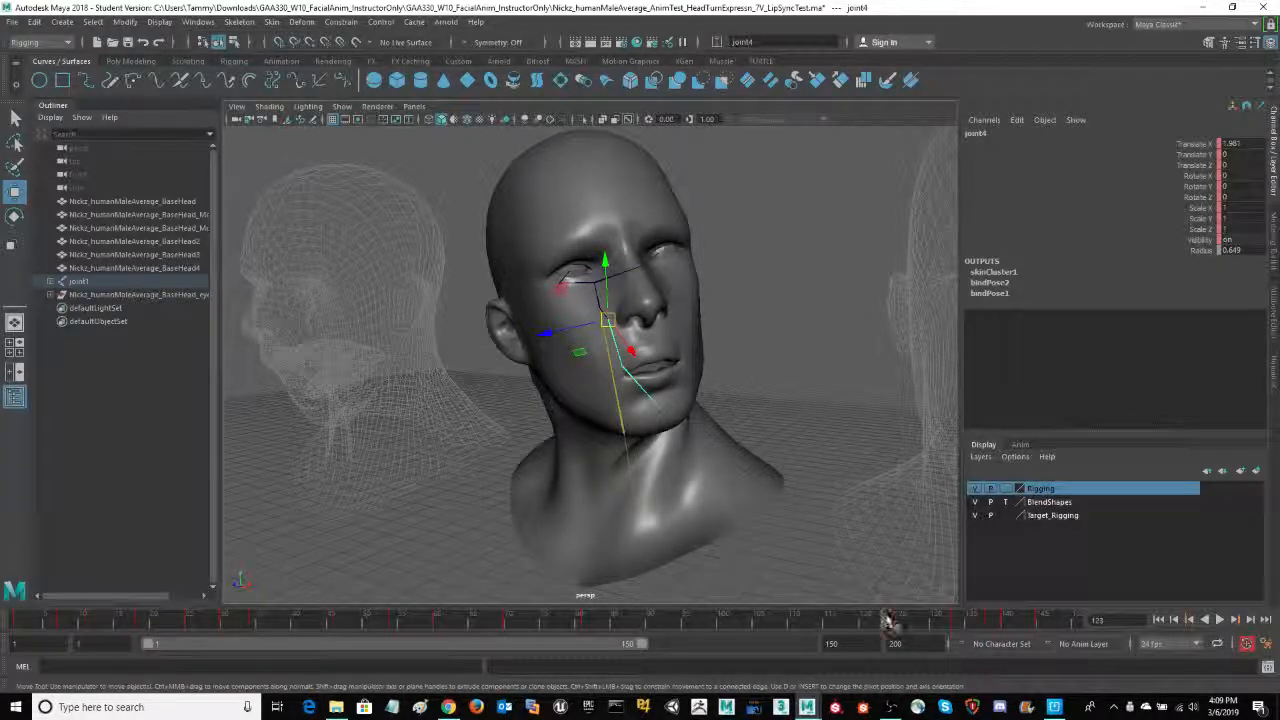
key(alt+v)
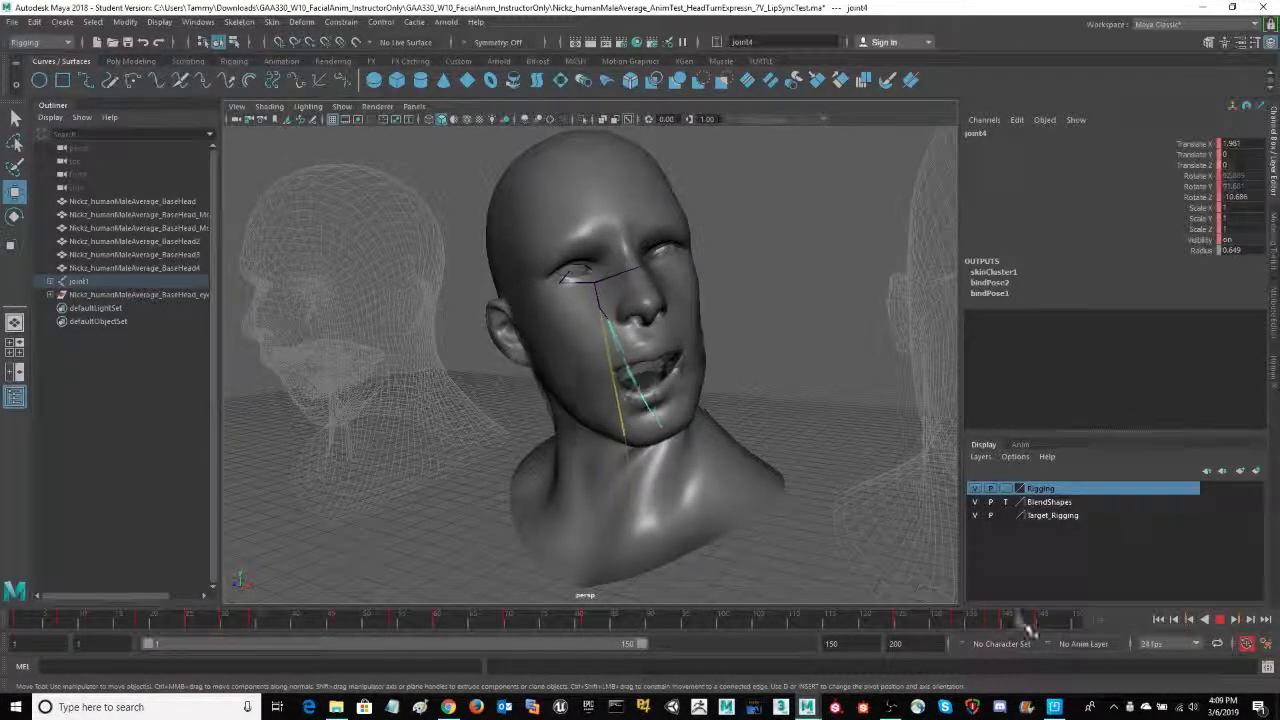
key(alt+v)
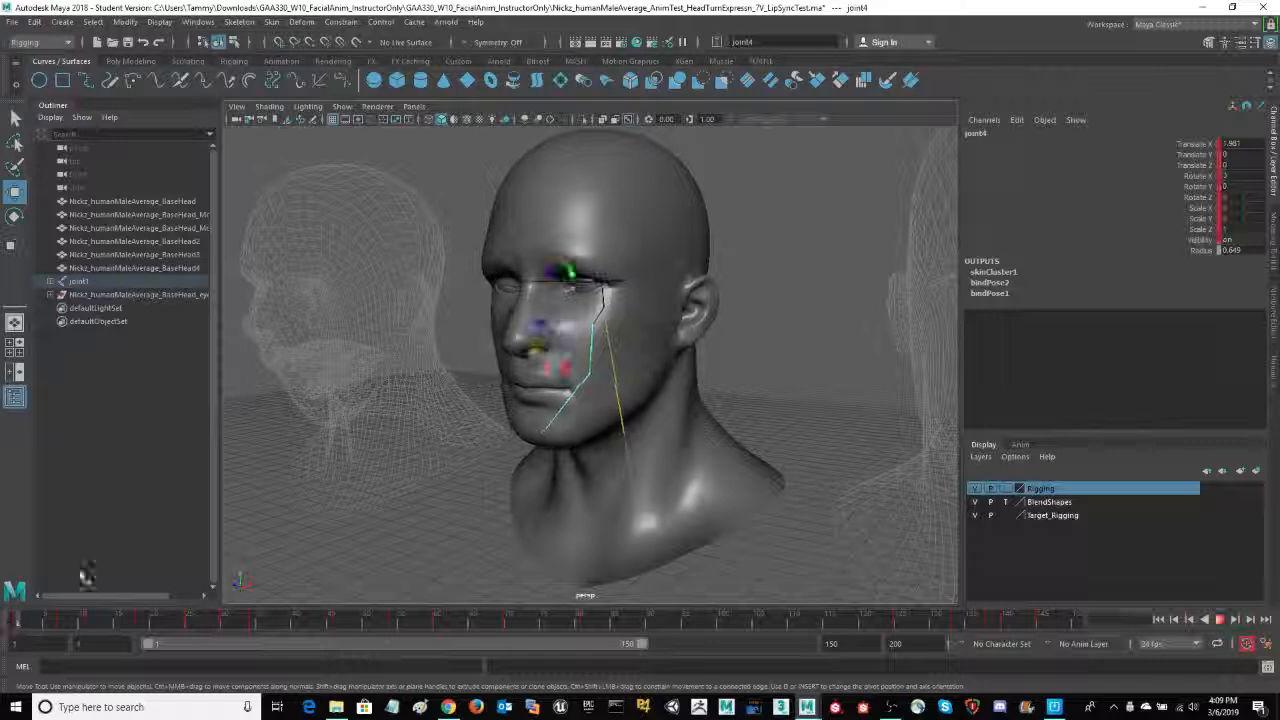
Select the eye control curve nurbsCircle1, scrub to frame 30 to check its keyframes and the eyelids, and return to frame 1.
alt+drag(407, 533, 434, 534)
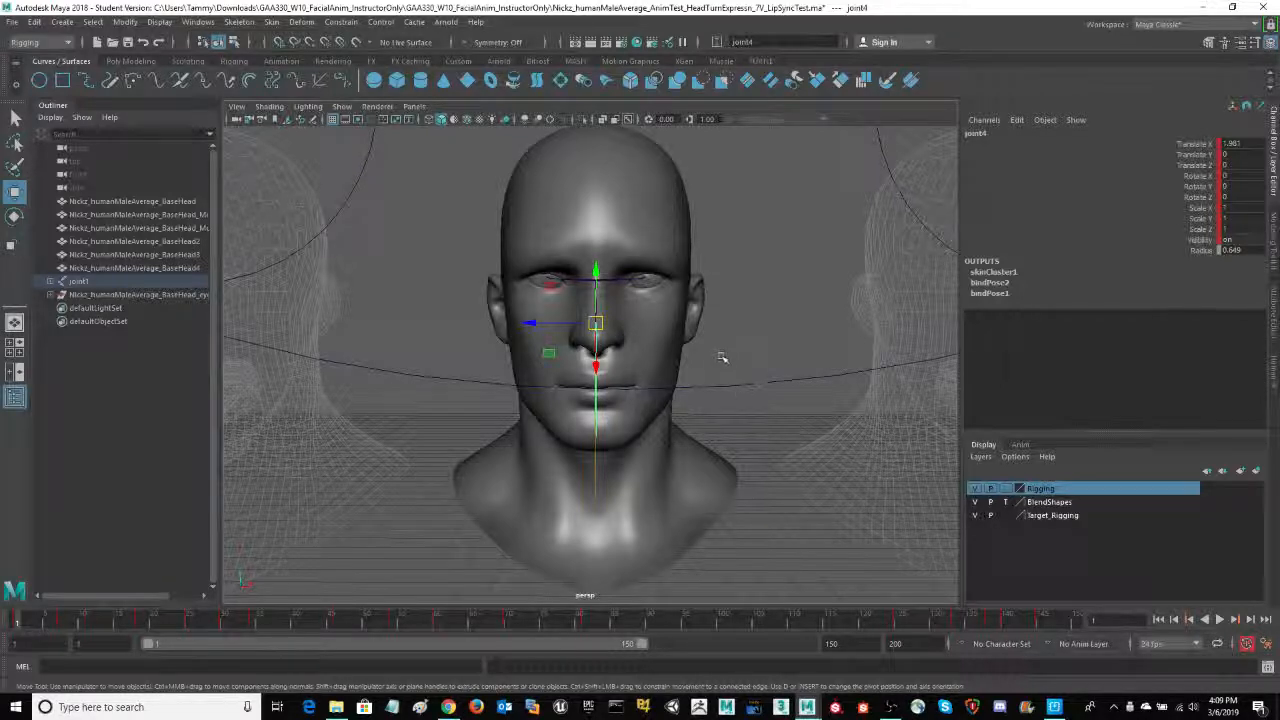
drag(785, 410, 783, 411)
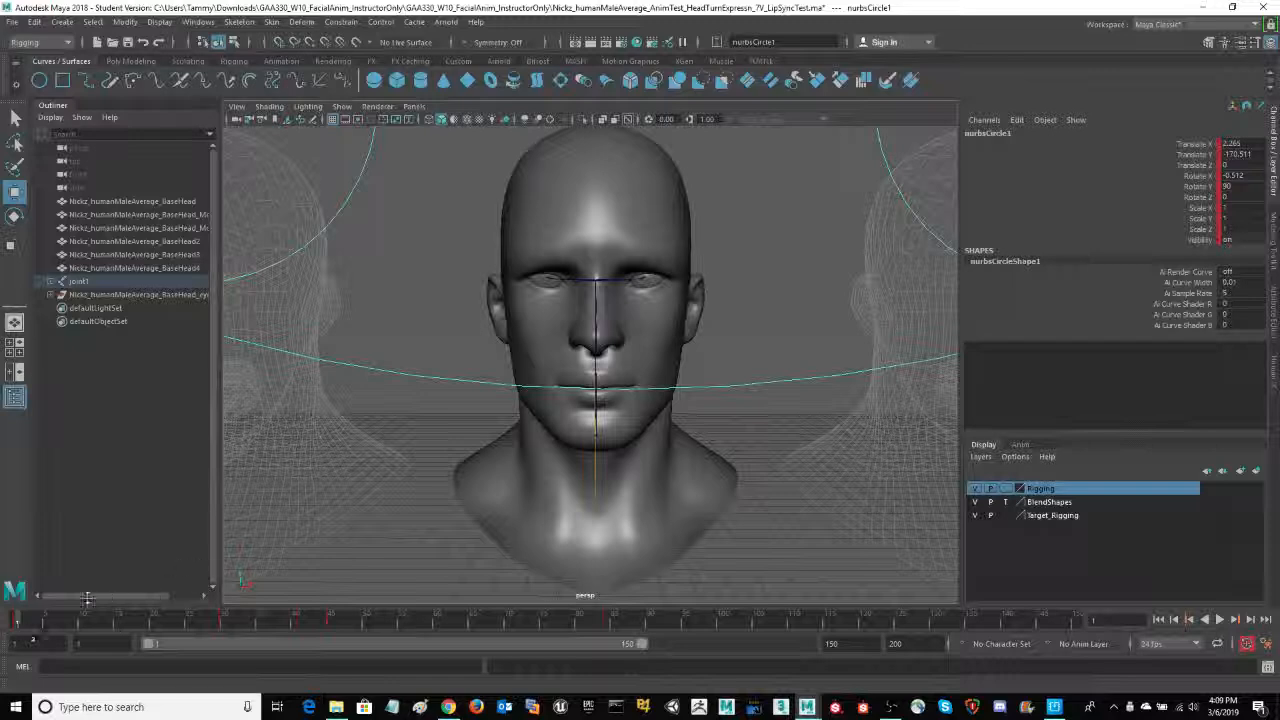
drag(19, 621, 224, 634)
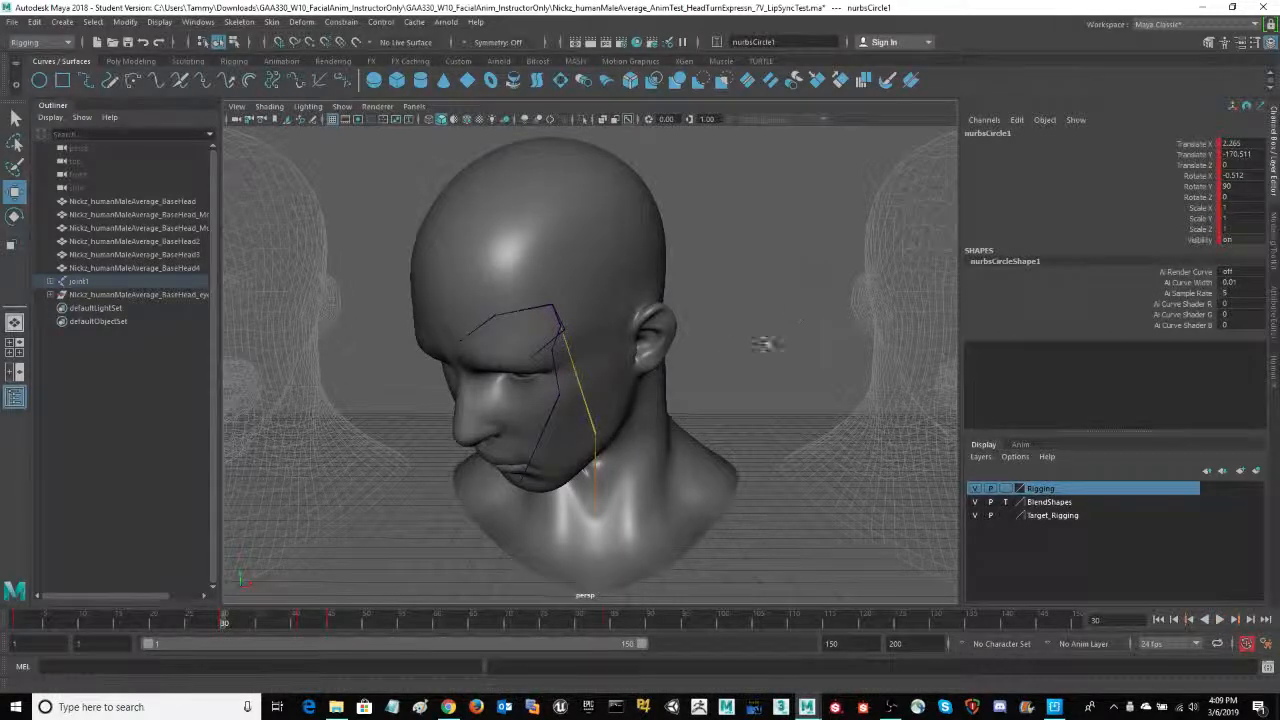
alt+drag(766, 343, 798, 304)
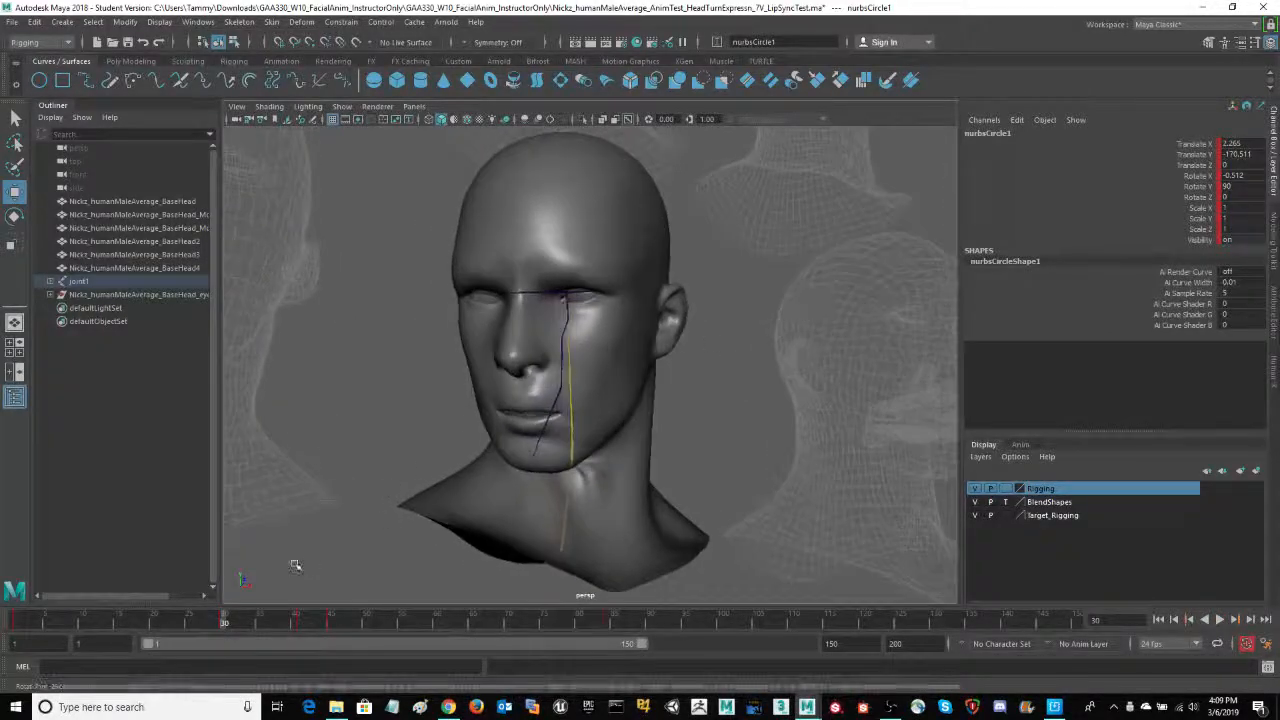
mouse_move(228, 630)
mouse_down()
mouse_move(25, 630)
mouse_move(27, 643)
mouse_move(2, 643)
mouse_move(66, 648)
mouse_move(8, 648)
mouse_up()
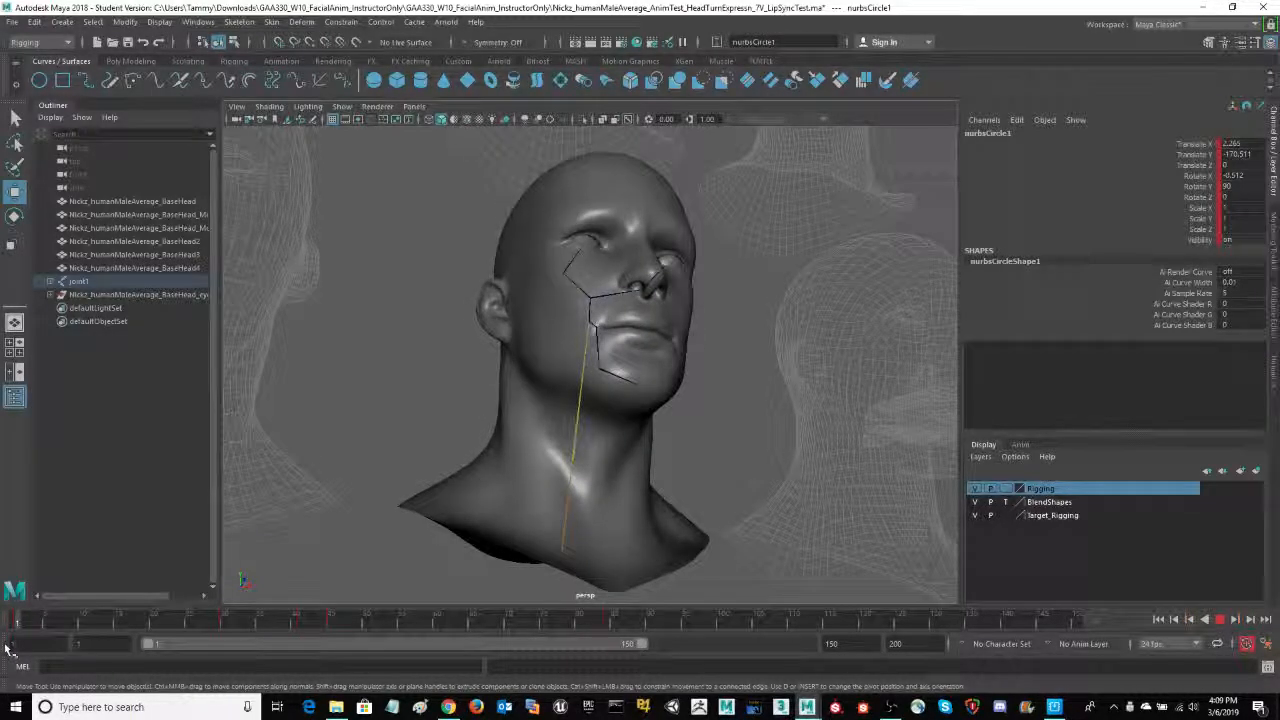
Play the head turn and blink from the first frames to frame 30, and scrub back to frame 8 to examine the eyes.
alt+drag(427, 393, 389, 409)
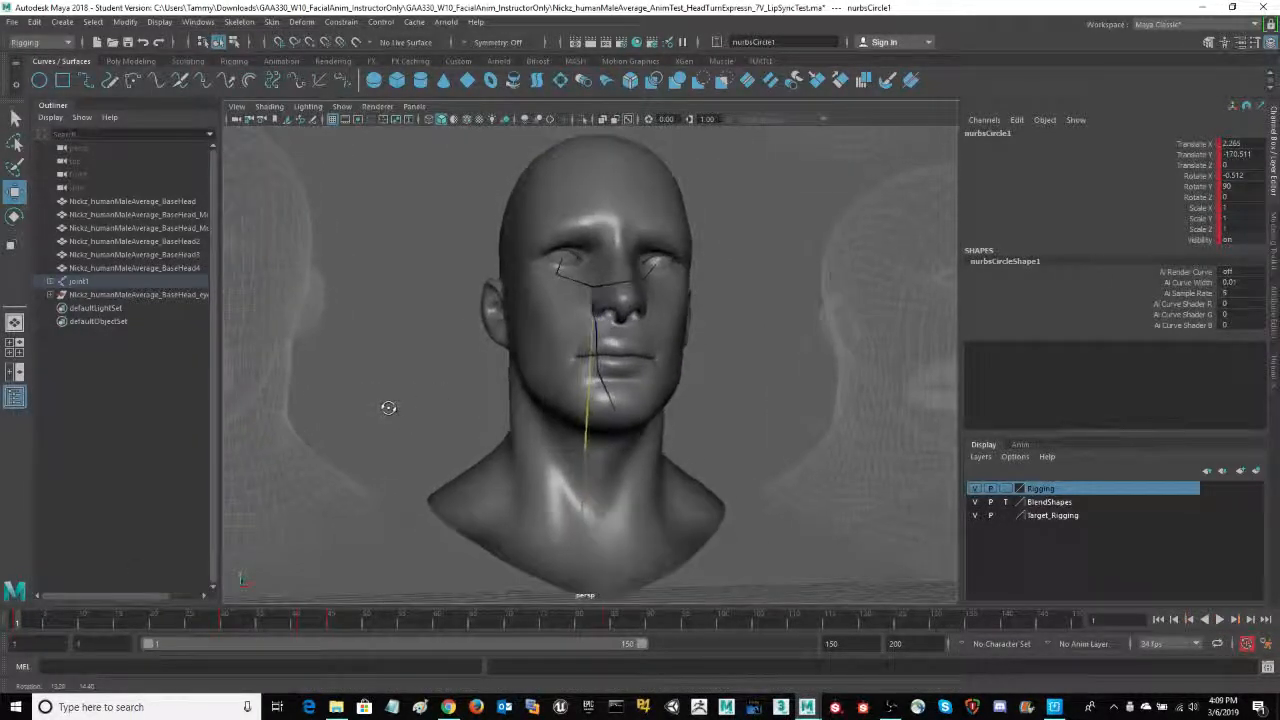
drag(17, 621, 33, 620)
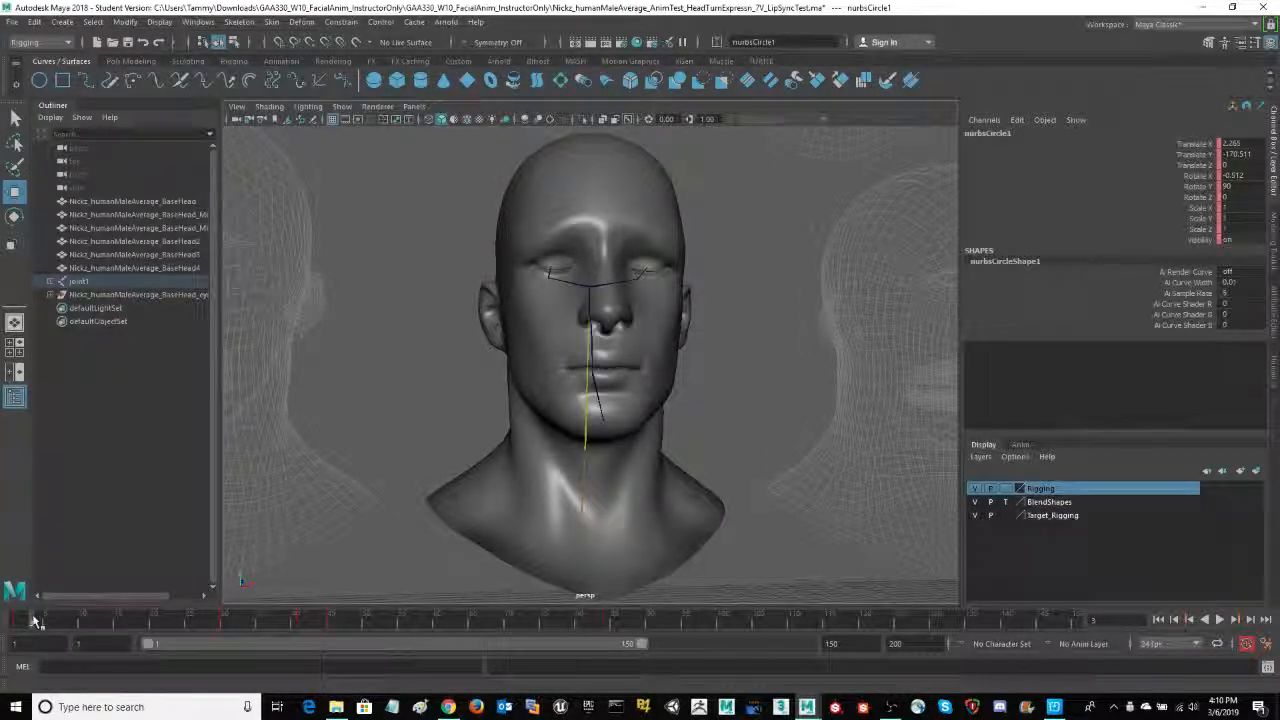
key(alt+v)
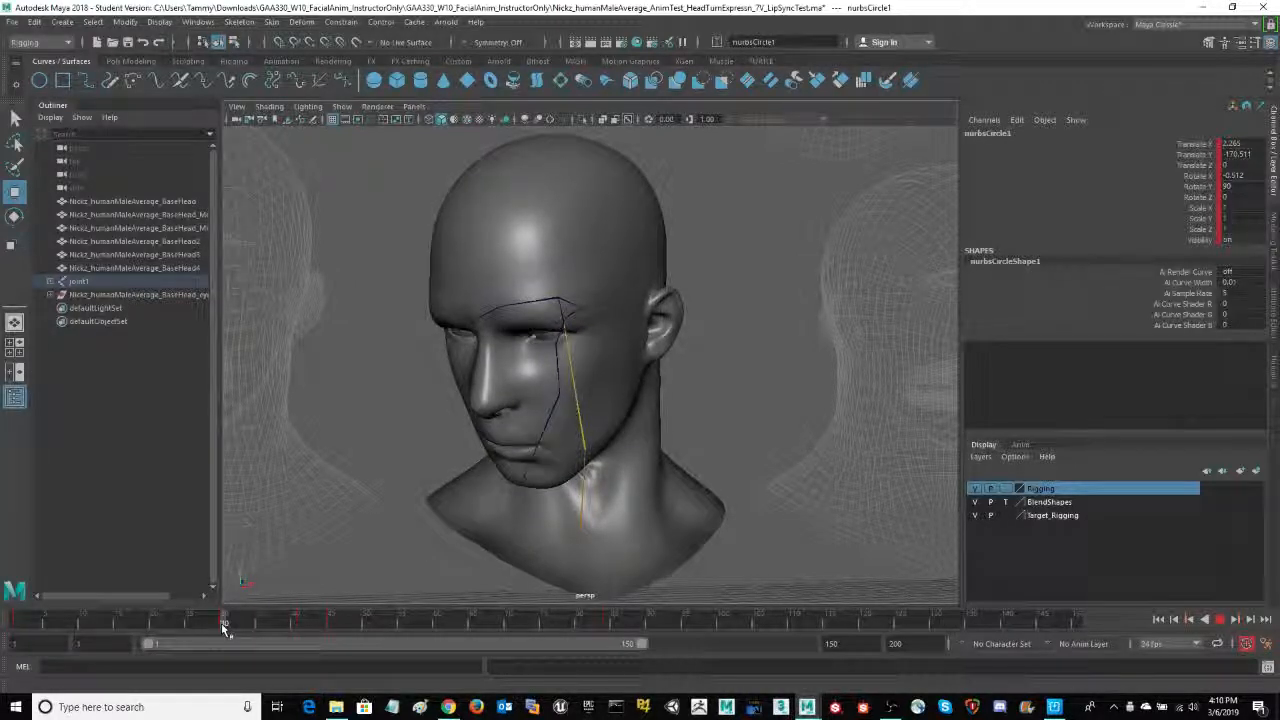
drag(222, 626, 68, 624)
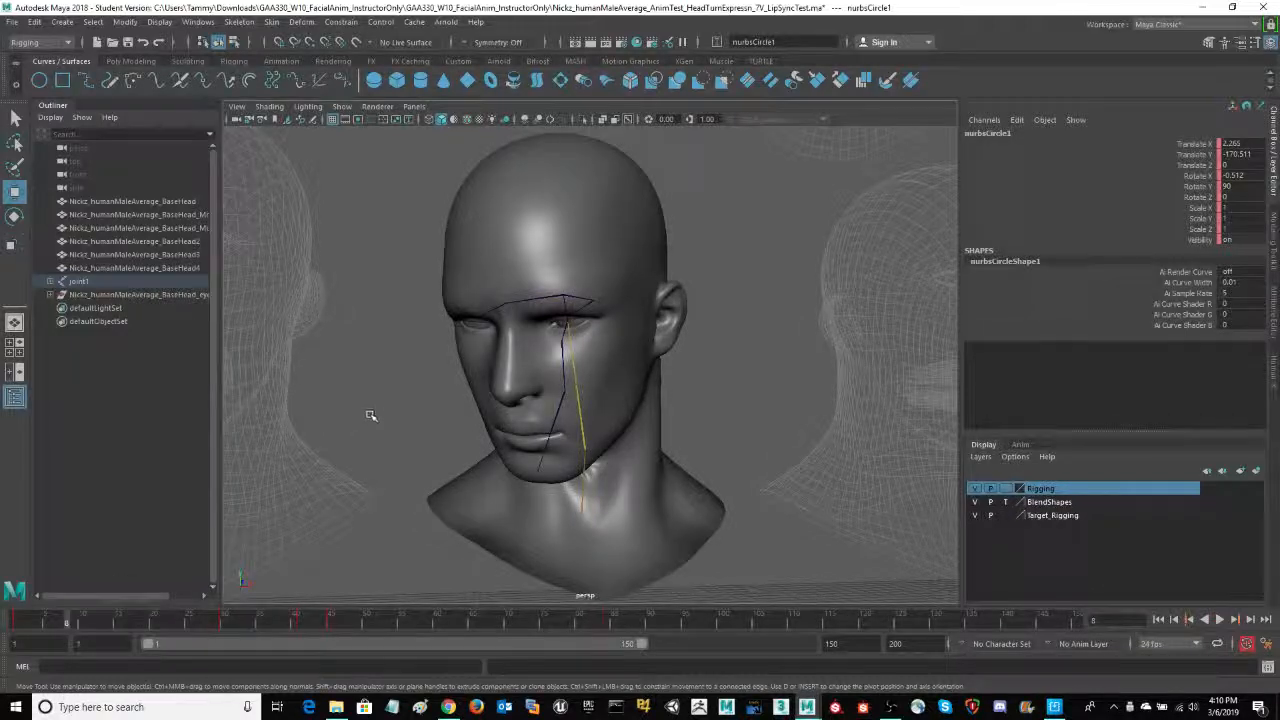
Scrub the head turn from frame 8 to about frame 49, play it from there, and move to frame 88.
alt+drag(371, 414, 394, 389)
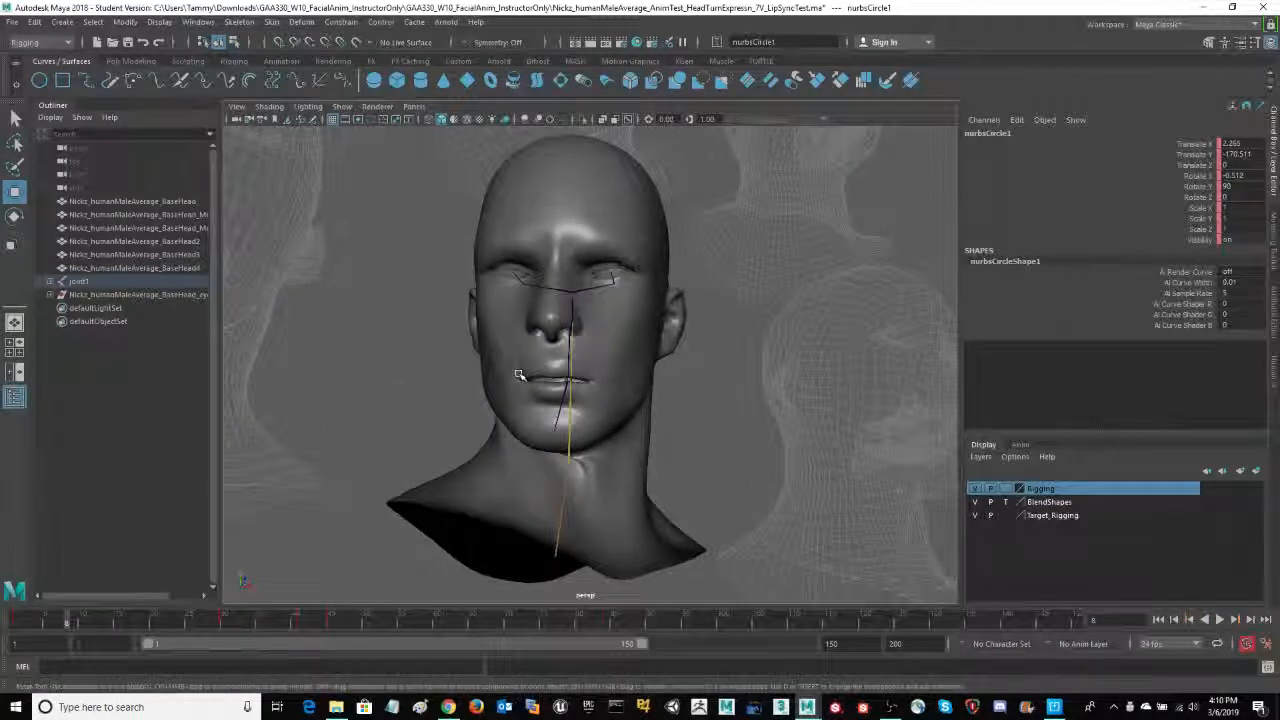
mouse_move(68, 624)
mouse_down()
mouse_move(195, 622)
mouse_move(115, 636)
mouse_move(242, 631)
mouse_move(231, 640)
mouse_move(214, 626)
mouse_move(268, 620)
mouse_move(165, 626)
mouse_move(183, 633)
mouse_move(133, 643)
mouse_move(170, 645)
mouse_move(149, 634)
mouse_move(165, 626)
mouse_move(128, 627)
mouse_move(224, 636)
mouse_move(175, 624)
mouse_move(273, 620)
mouse_move(150, 624)
mouse_move(252, 627)
mouse_move(262, 638)
mouse_move(217, 640)
mouse_move(296, 645)
mouse_move(359, 625)
mouse_up()
alt+drag(391, 425, 343, 446)
key(alt+v)
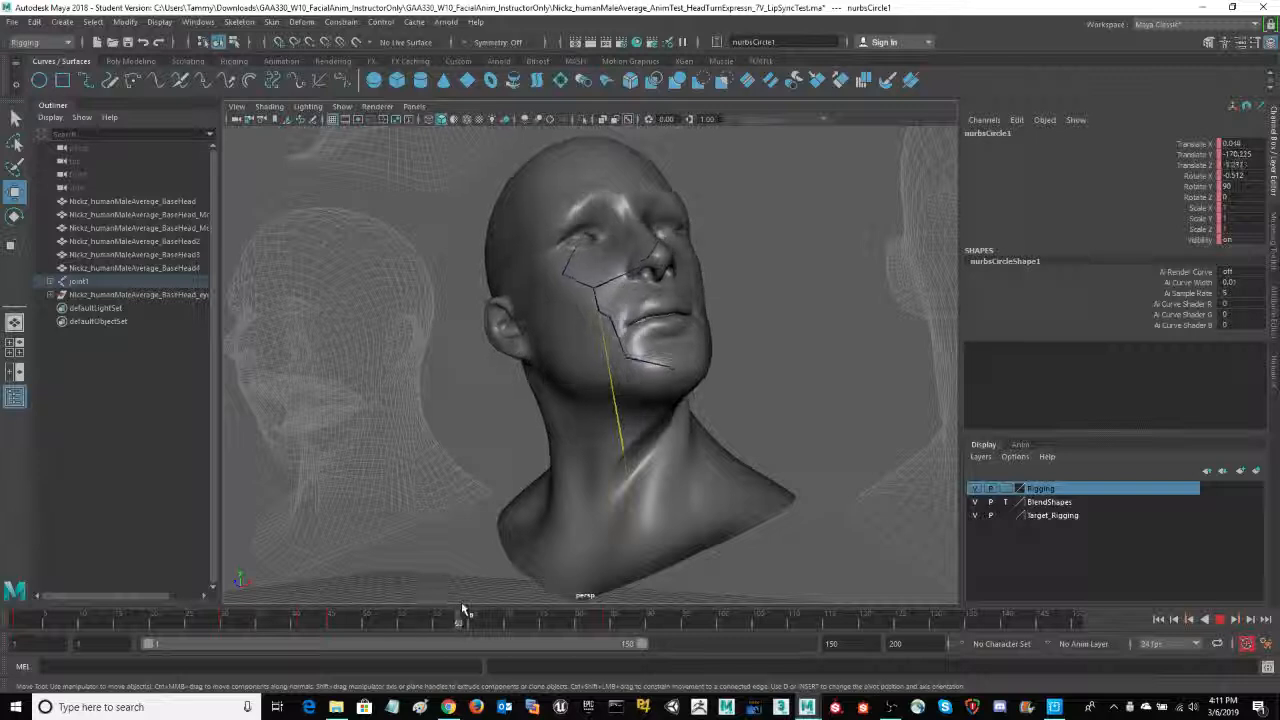
mouse_move(462, 608)
mouse_down()
mouse_move(571, 612)
mouse_move(456, 622)
mouse_move(640, 643)
mouse_up()
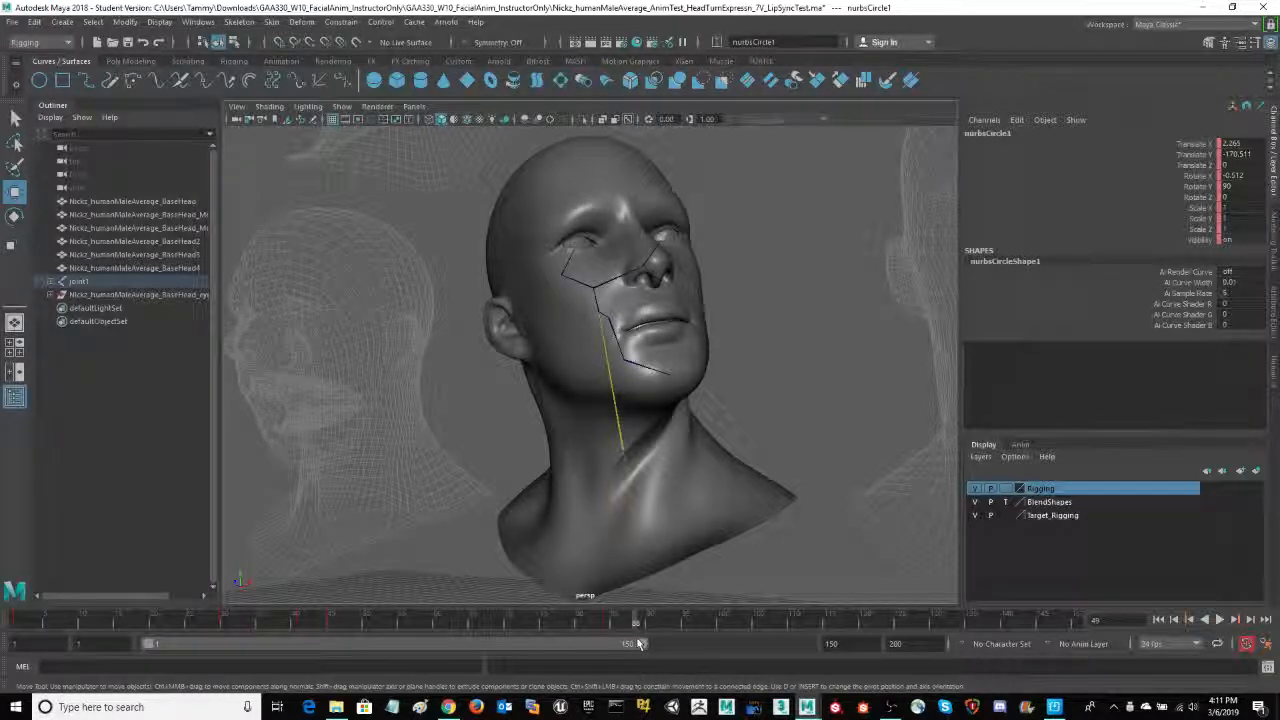
Examine the mouth shapes from frame 88 onward, replay them from frame 94, and return to frame 100.
alt+drag(758, 456, 809, 397)
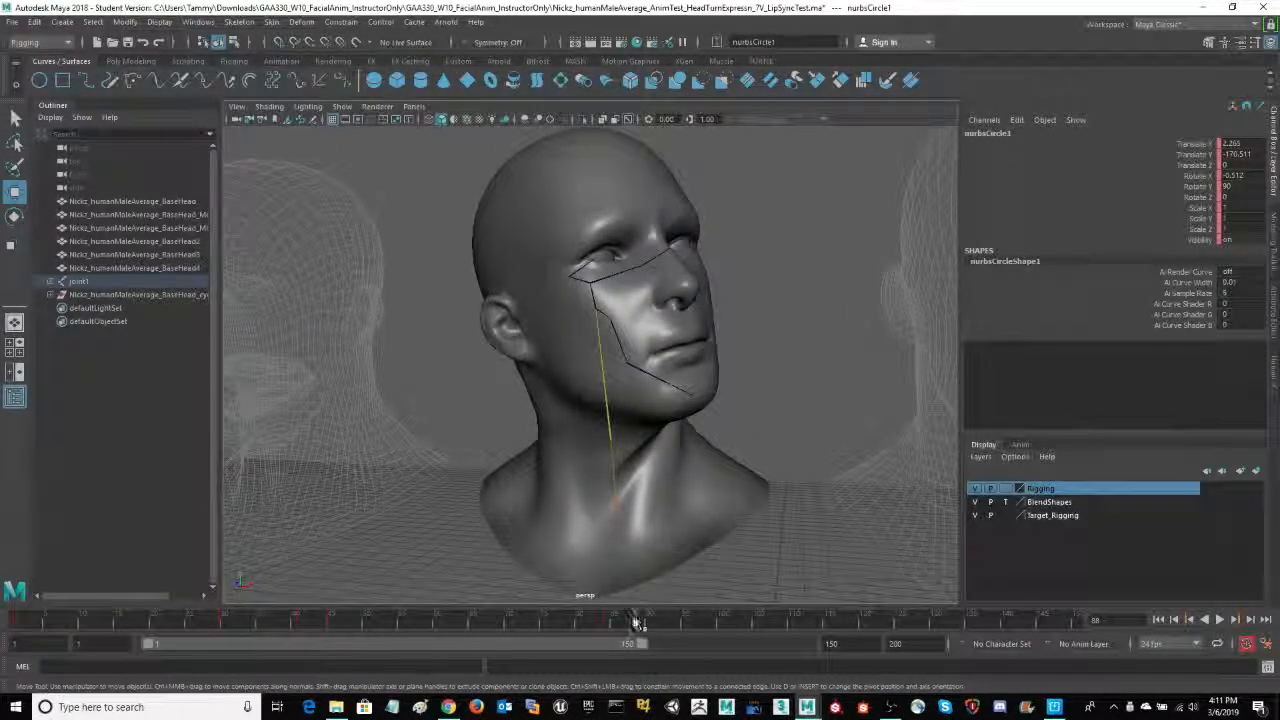
mouse_move(636, 627)
mouse_down()
mouse_move(598, 632)
mouse_move(815, 617)
mouse_move(626, 630)
mouse_move(878, 630)
mouse_move(713, 630)
mouse_move(889, 645)
mouse_up()
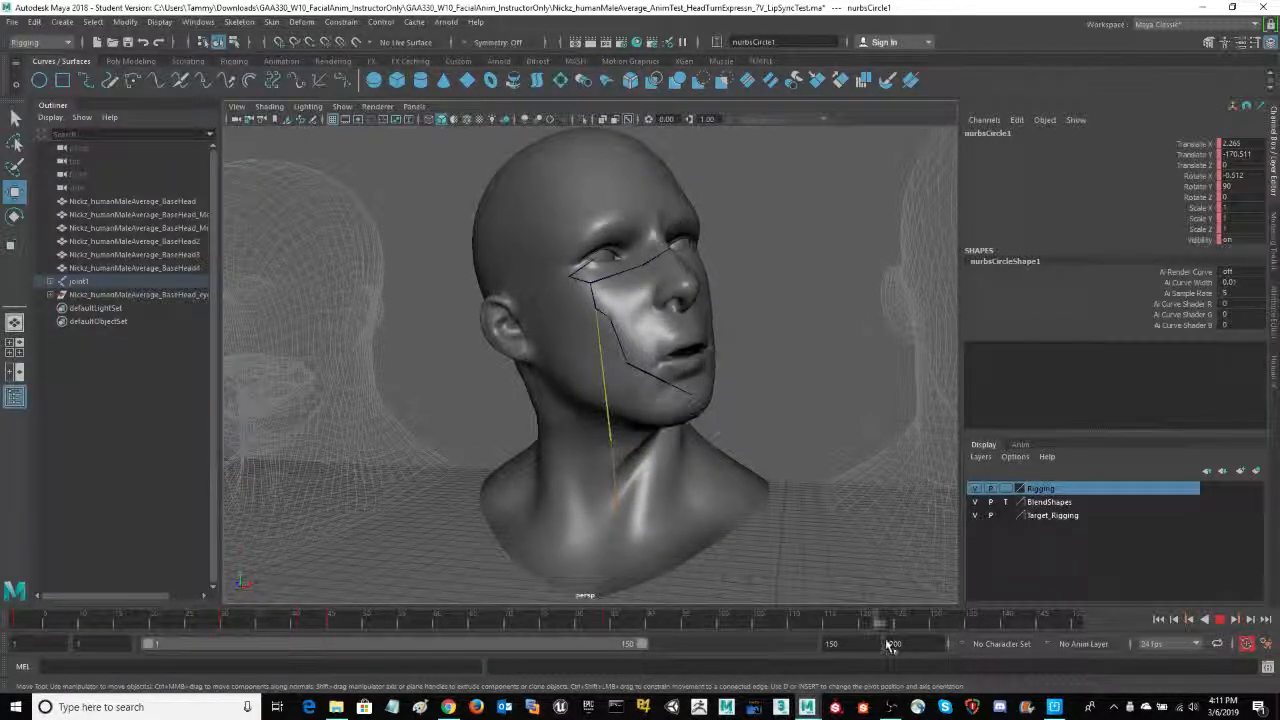
drag(706, 648, 678, 664)
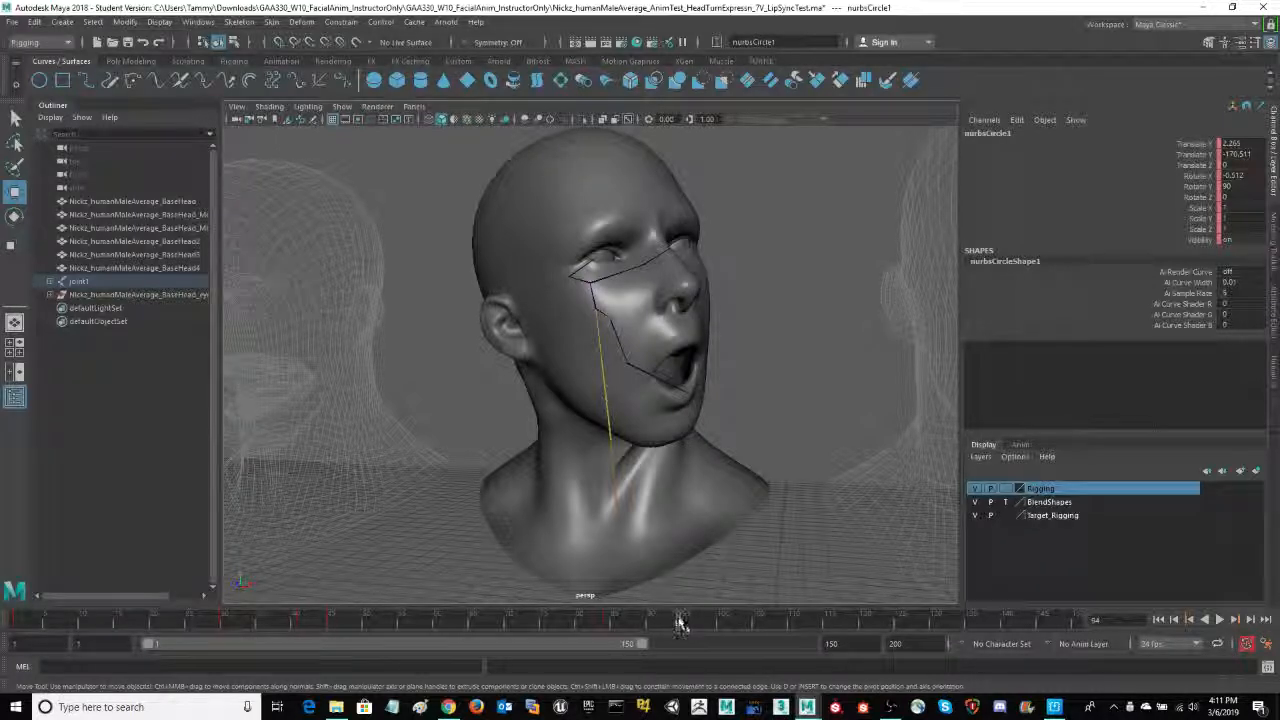
key(alt+v)
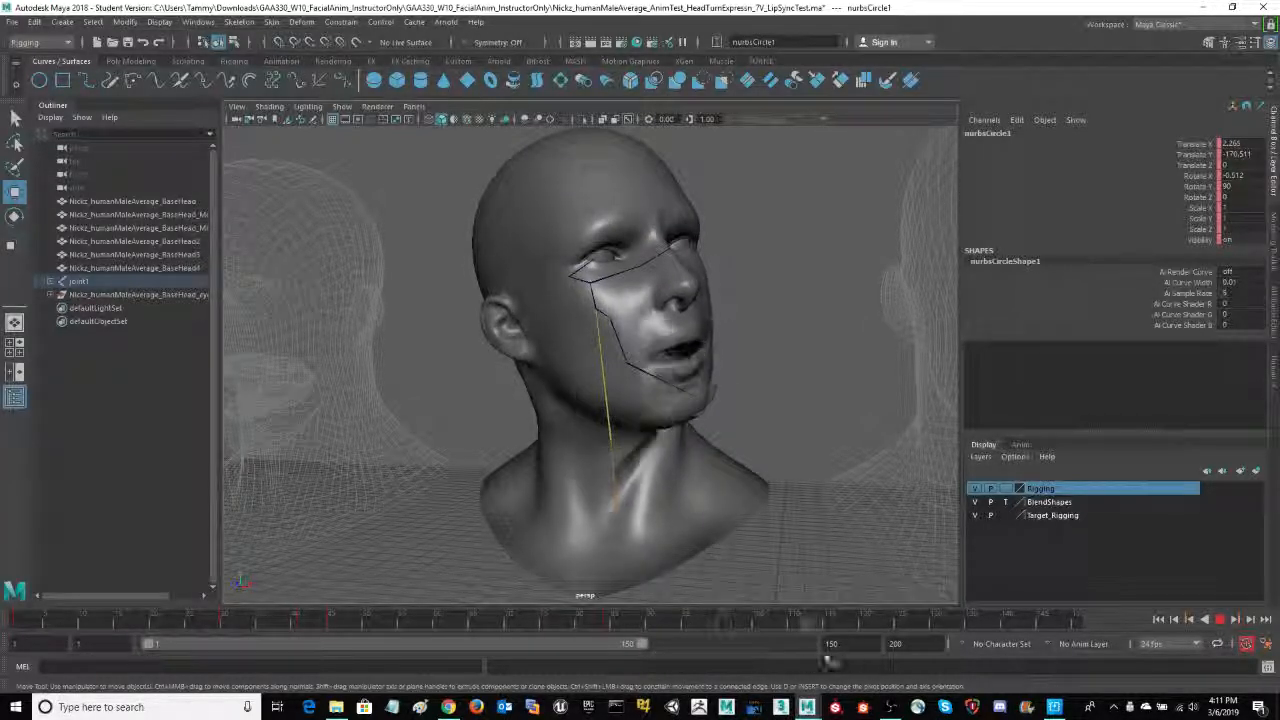
drag(1018, 663, 709, 670)
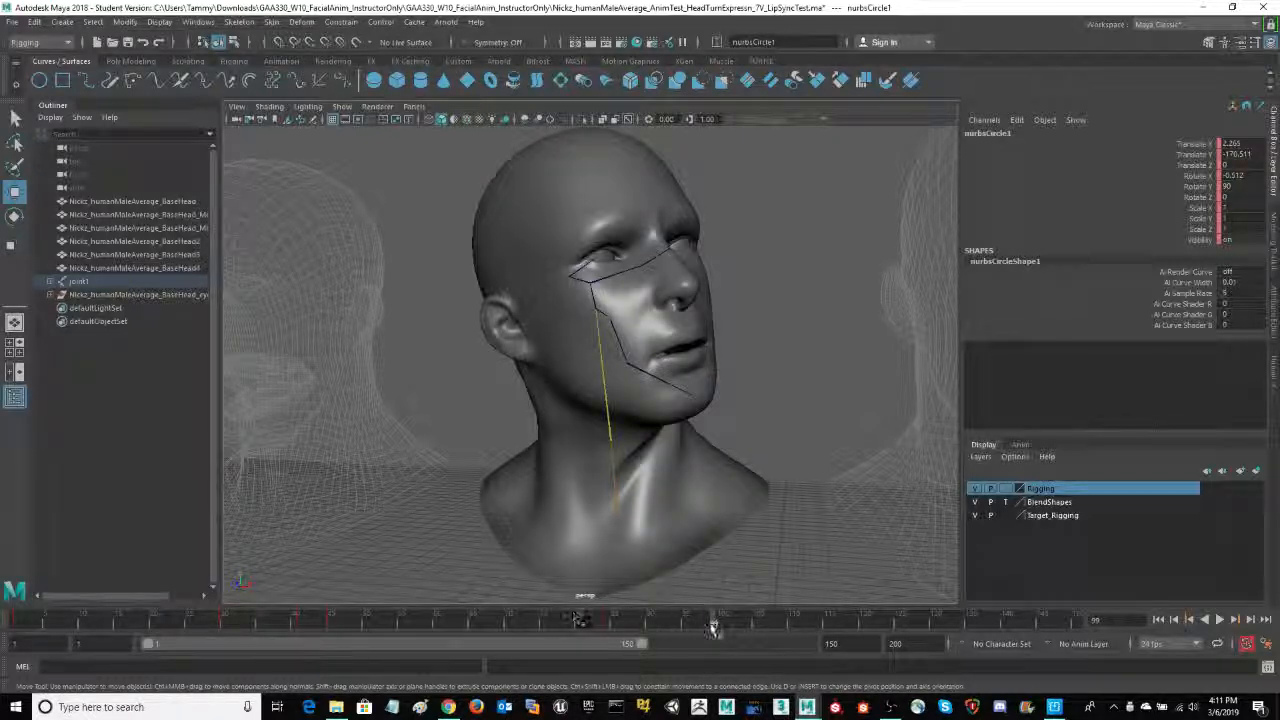
mouse_move(714, 622)
mouse_down()
mouse_move(623, 623)
mouse_move(723, 623)
mouse_up()
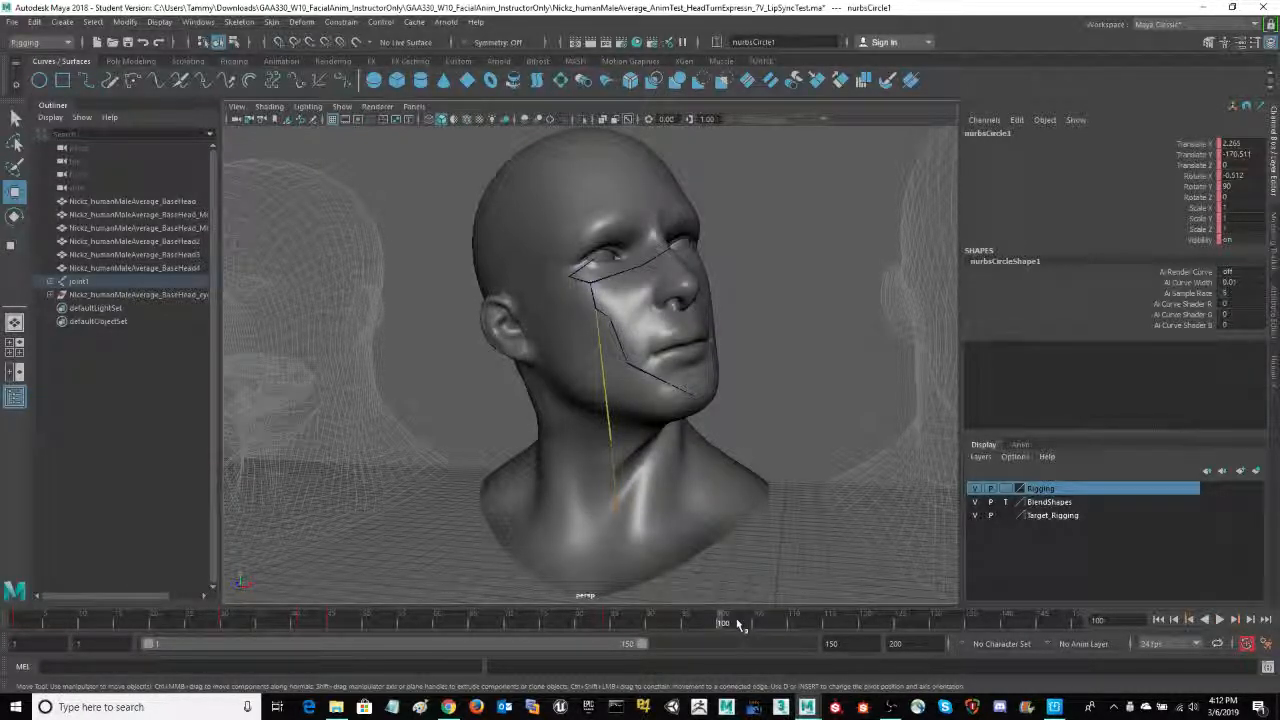
Return to frame 1 and examine the head from the front together with the eye control curves.
drag(722, 624, 17, 636)
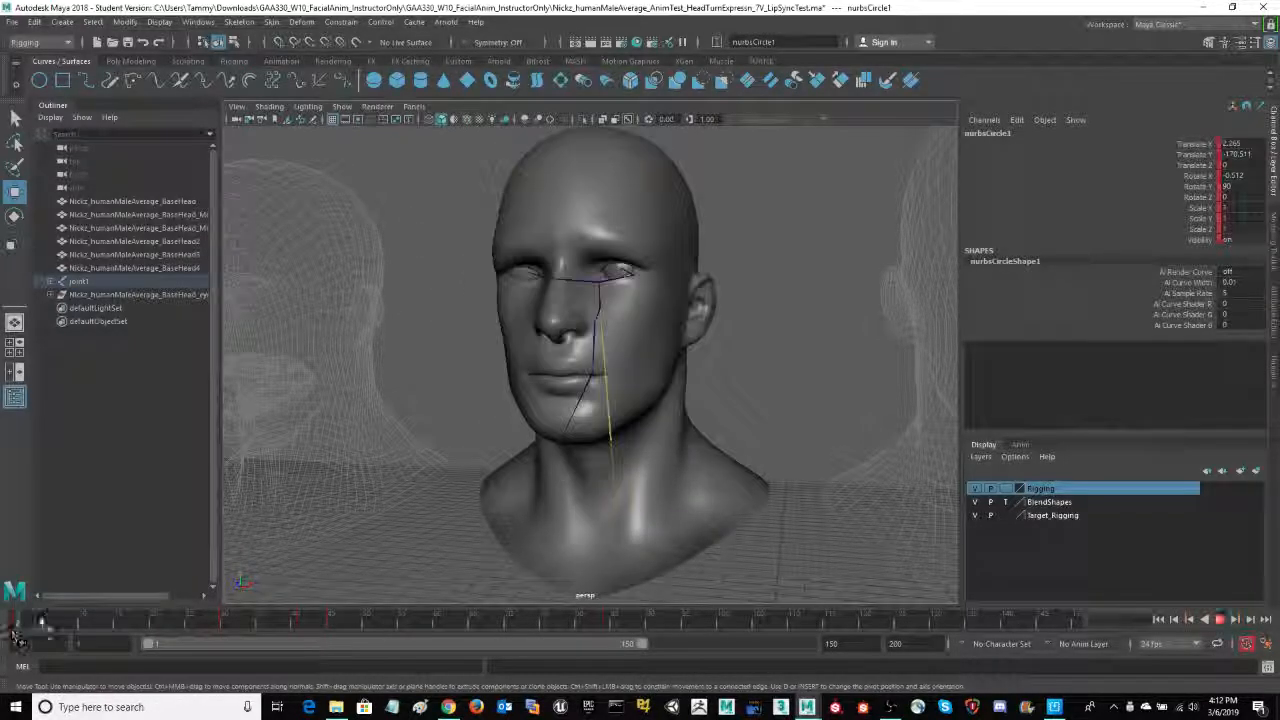
alt+drag(720, 384, 795, 352)
alt+middle_drag(793, 338, 780, 348)
alt+drag(780, 348, 777, 363)
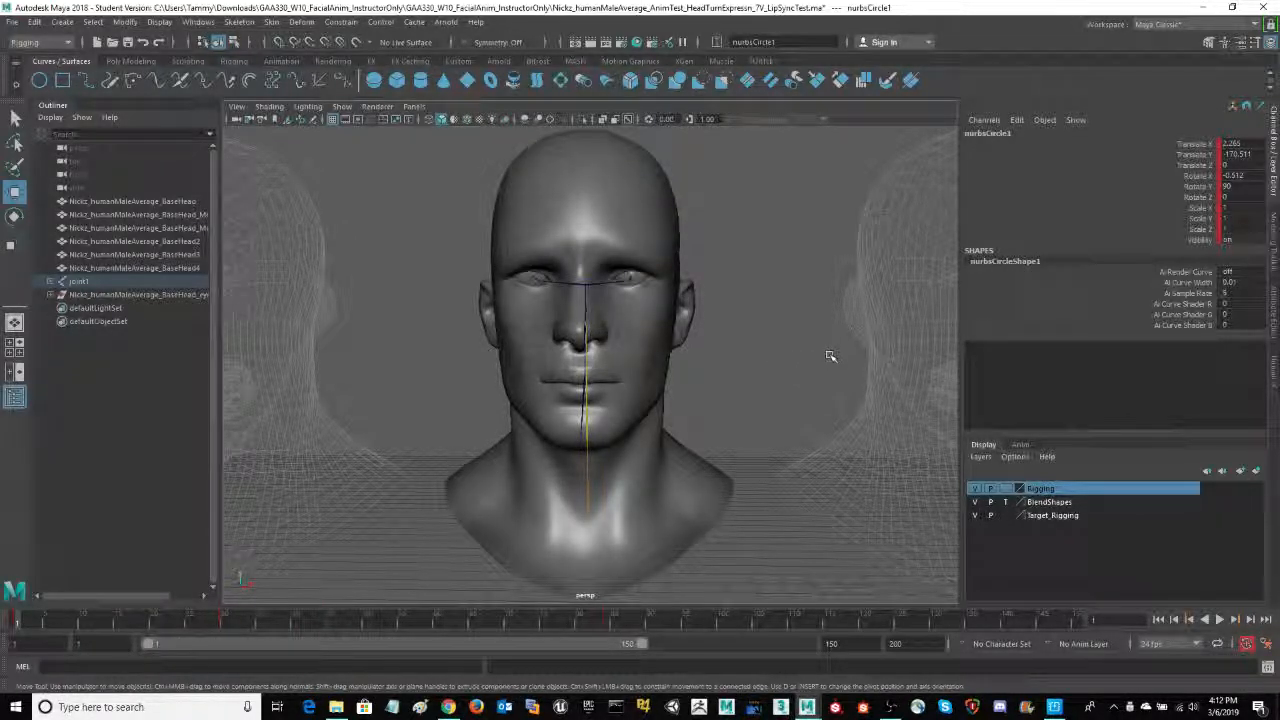
alt+drag(770, 373, 752, 380)
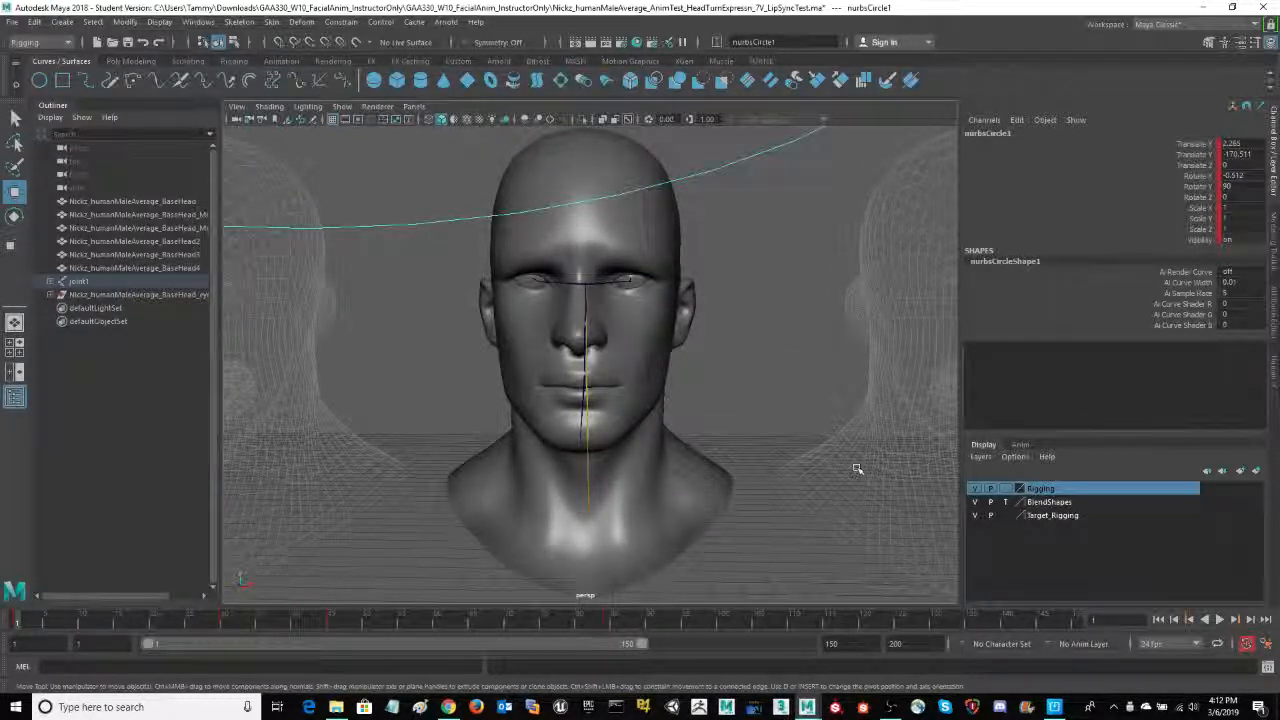
alt+drag(857, 468, 783, 405)
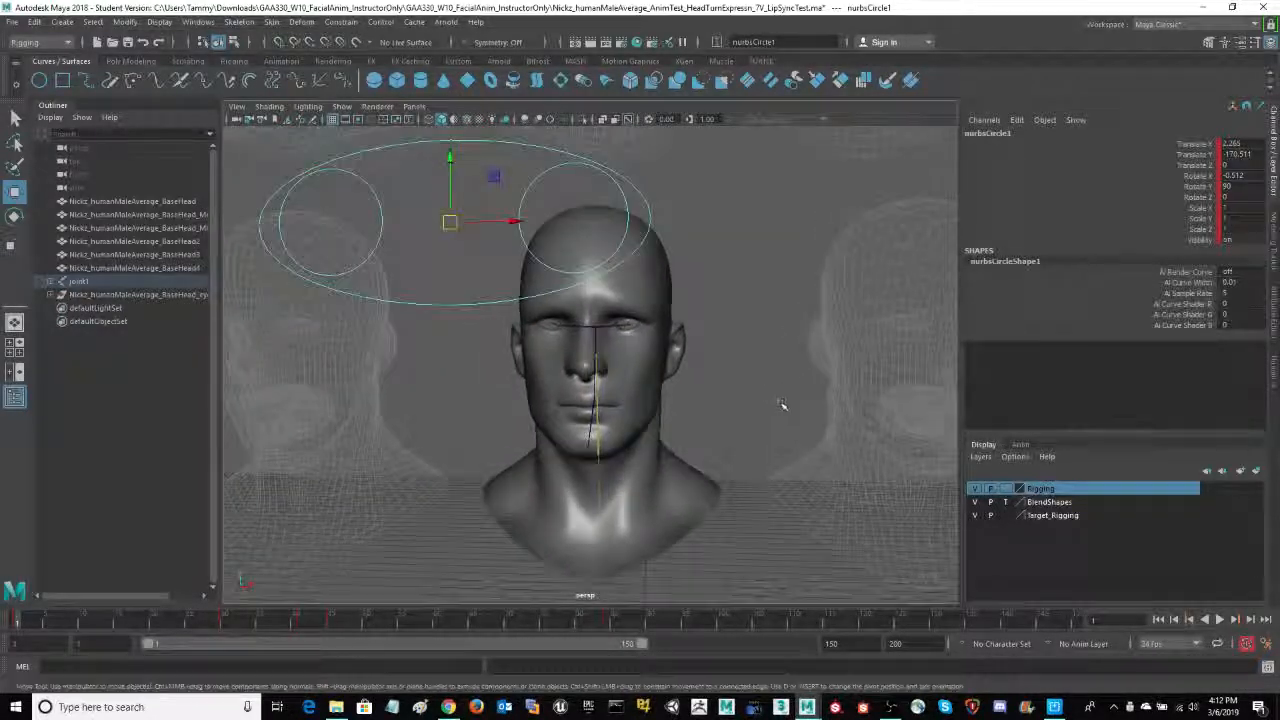